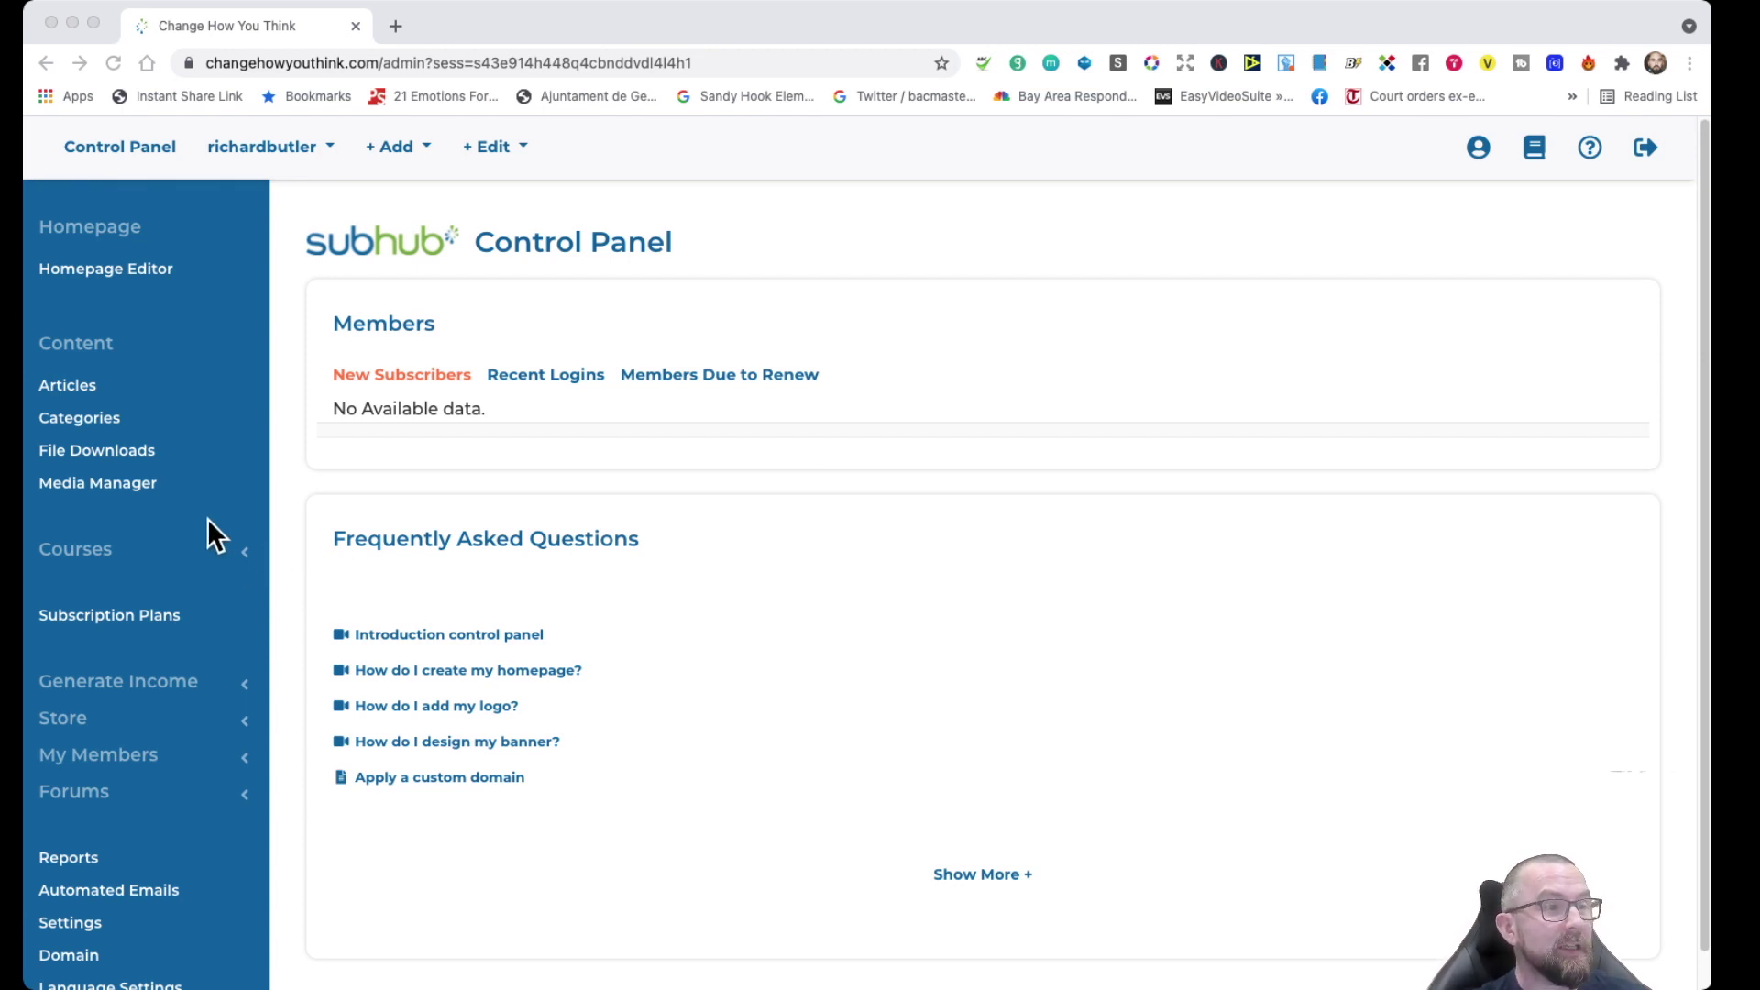
- Open the Homepage Editor showing the public homepage's Top Navigation, Banner, Feature Block and other sections
click(224, 550)
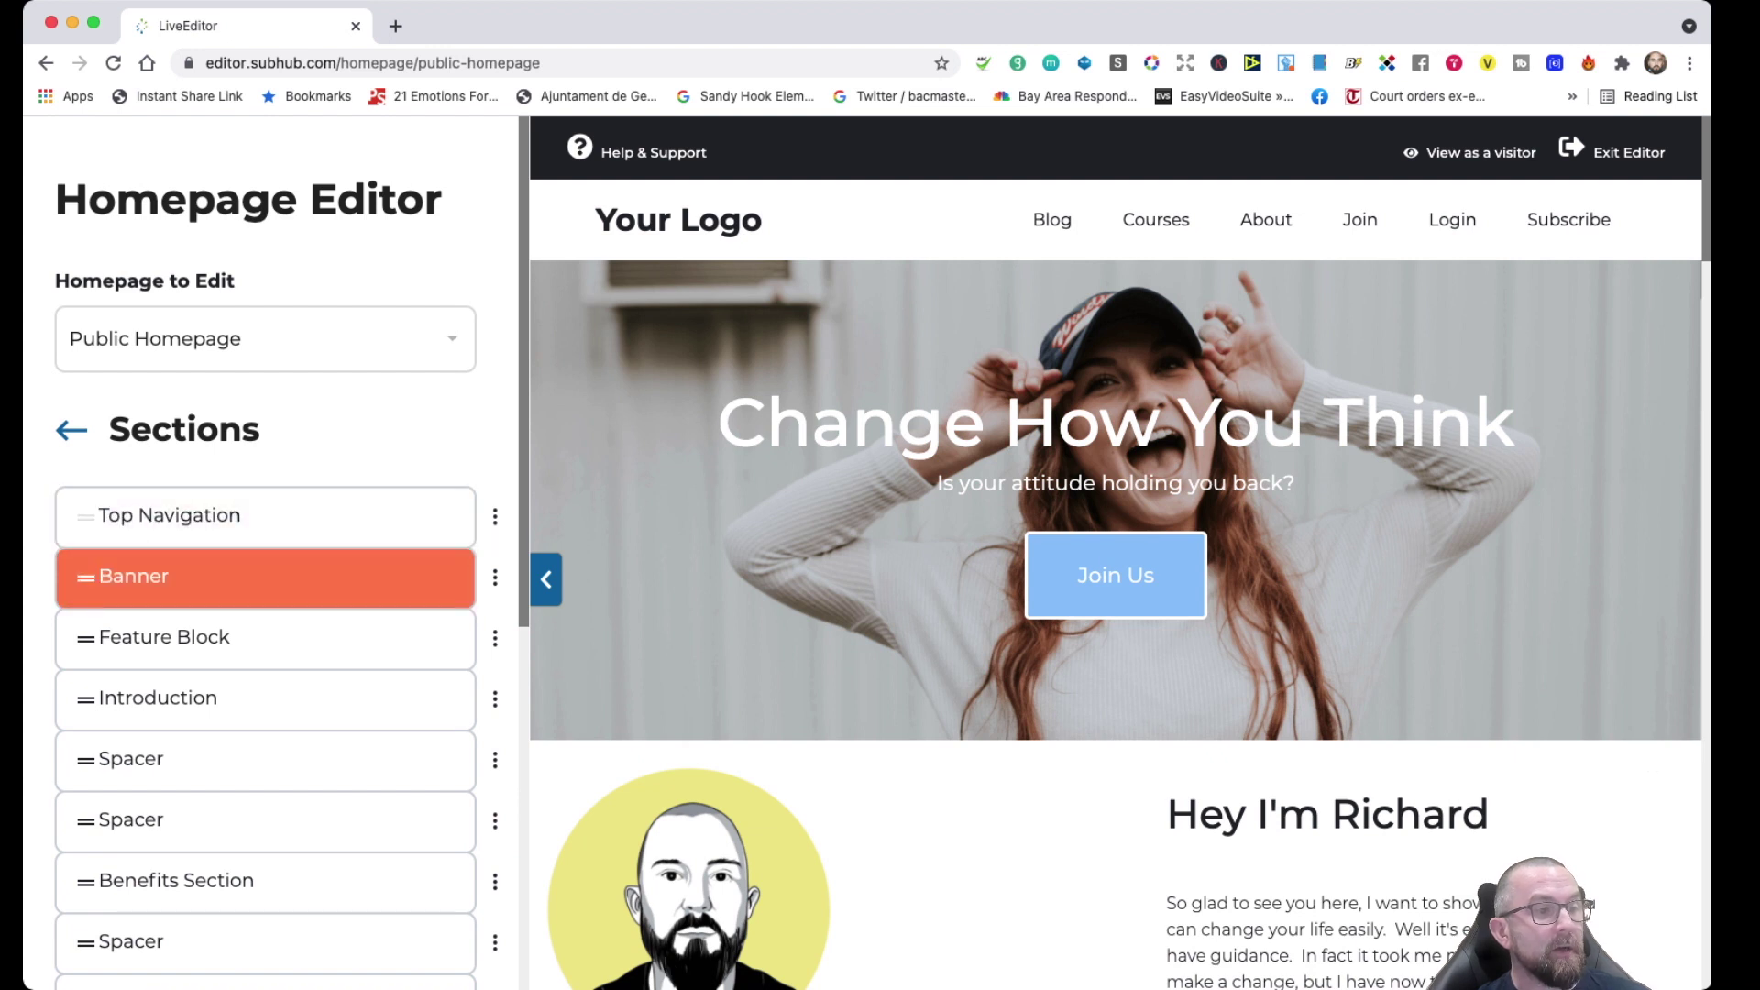
click(265, 578)
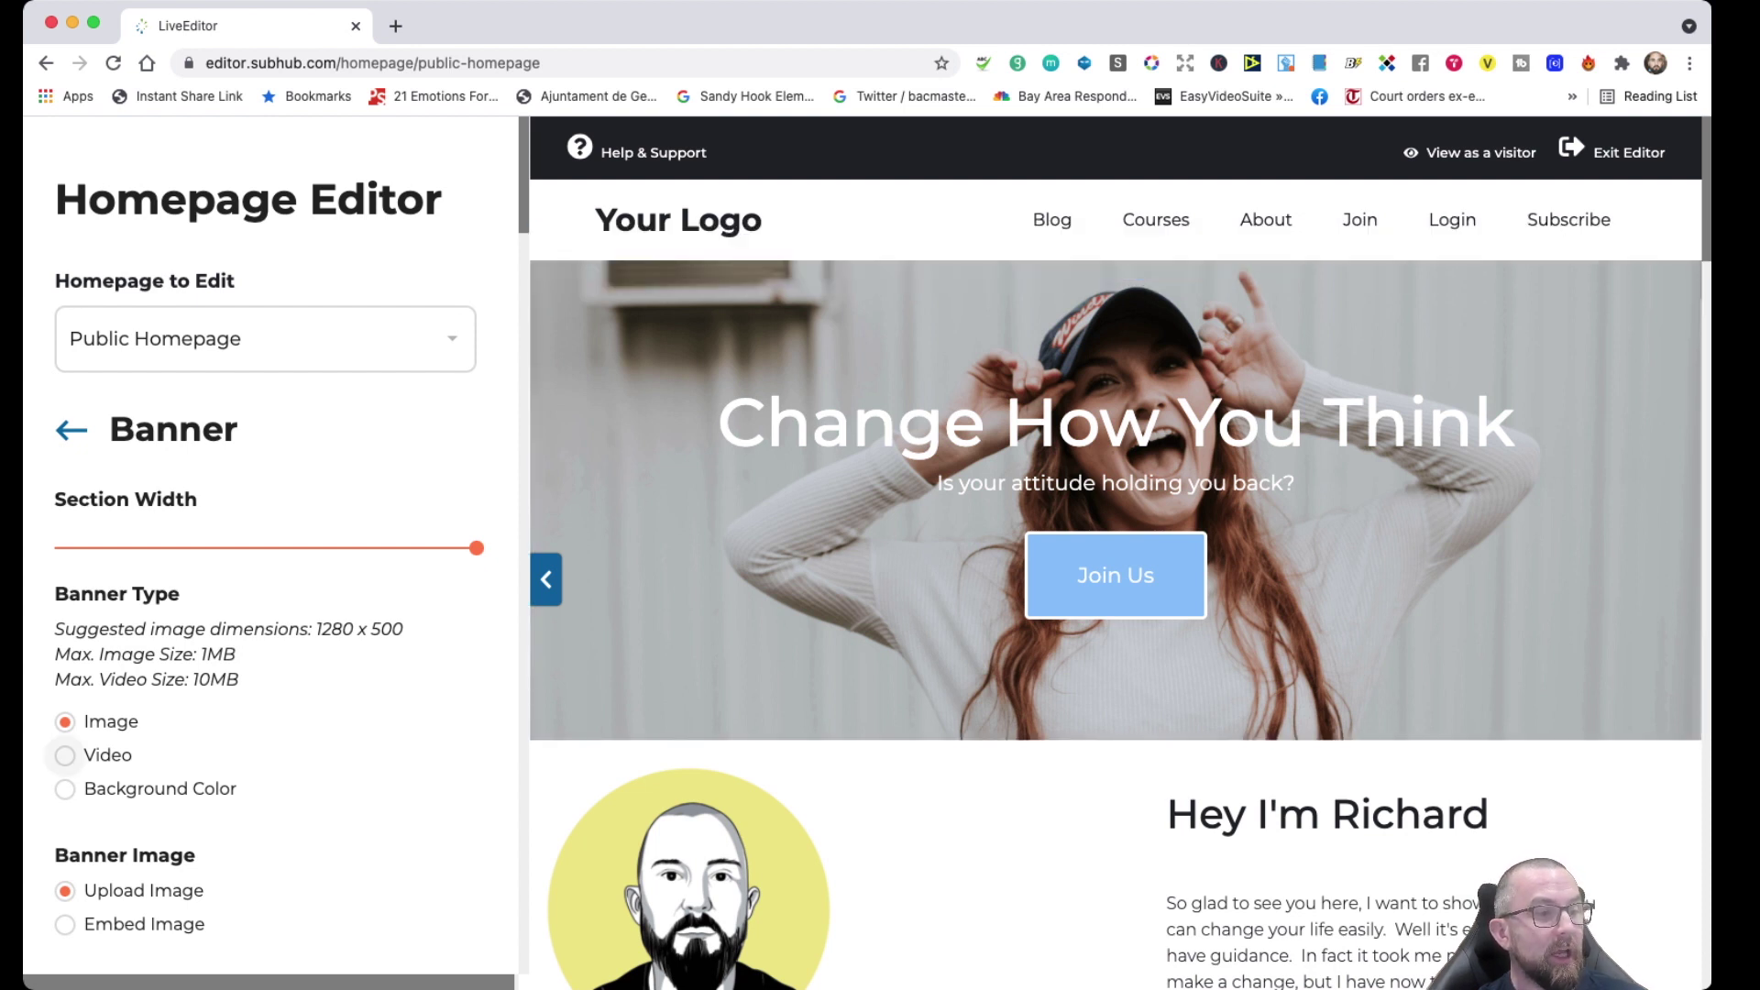
click(64, 755)
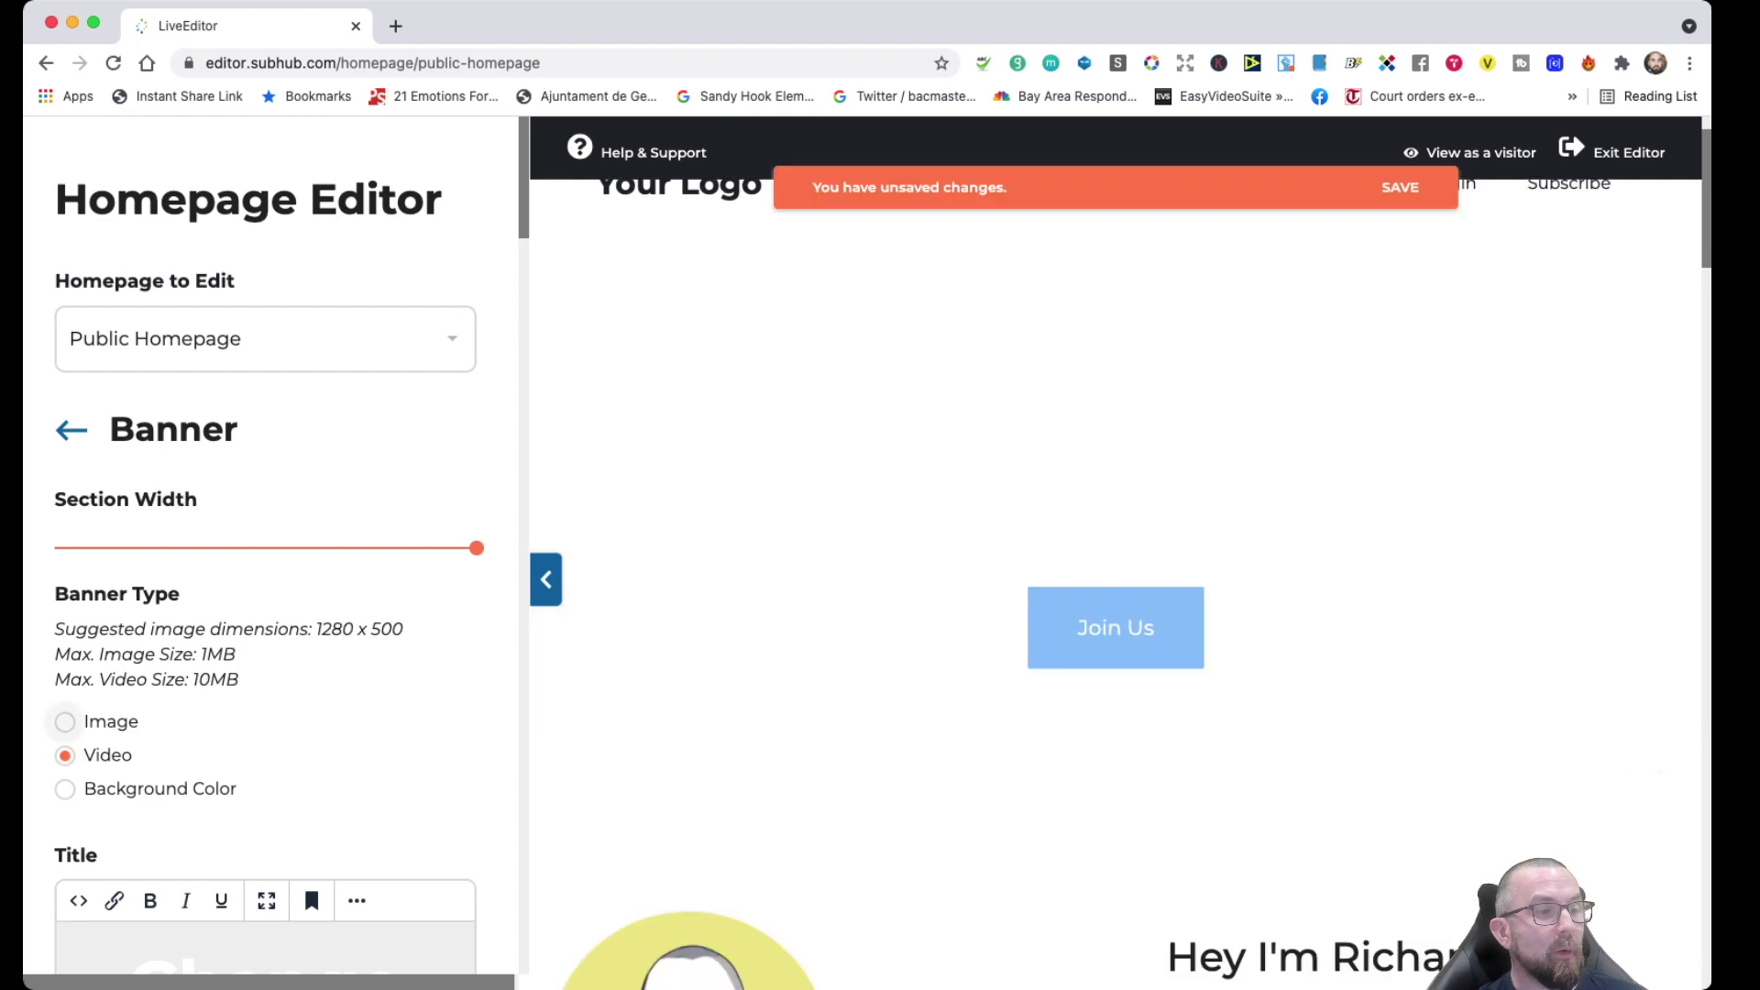
click(64, 721)
scroll(266, 642, down, 2)
scroll(128, 802, down, 7)
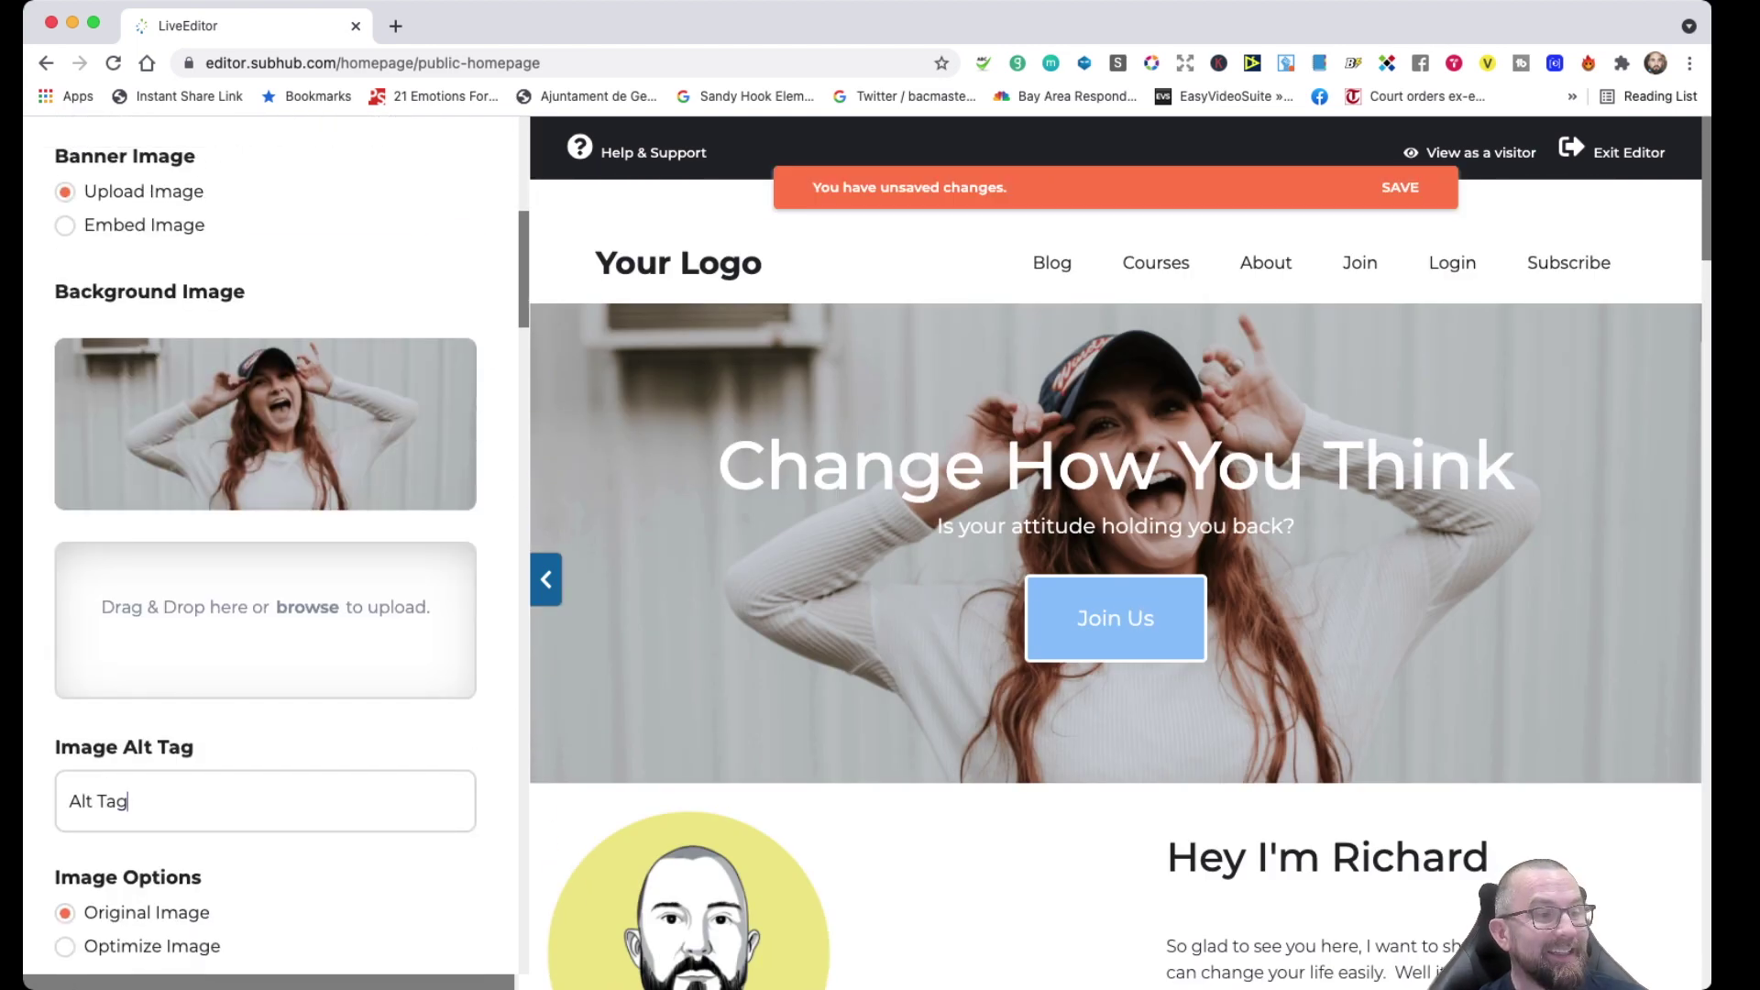
scroll(265, 642, down, 6)
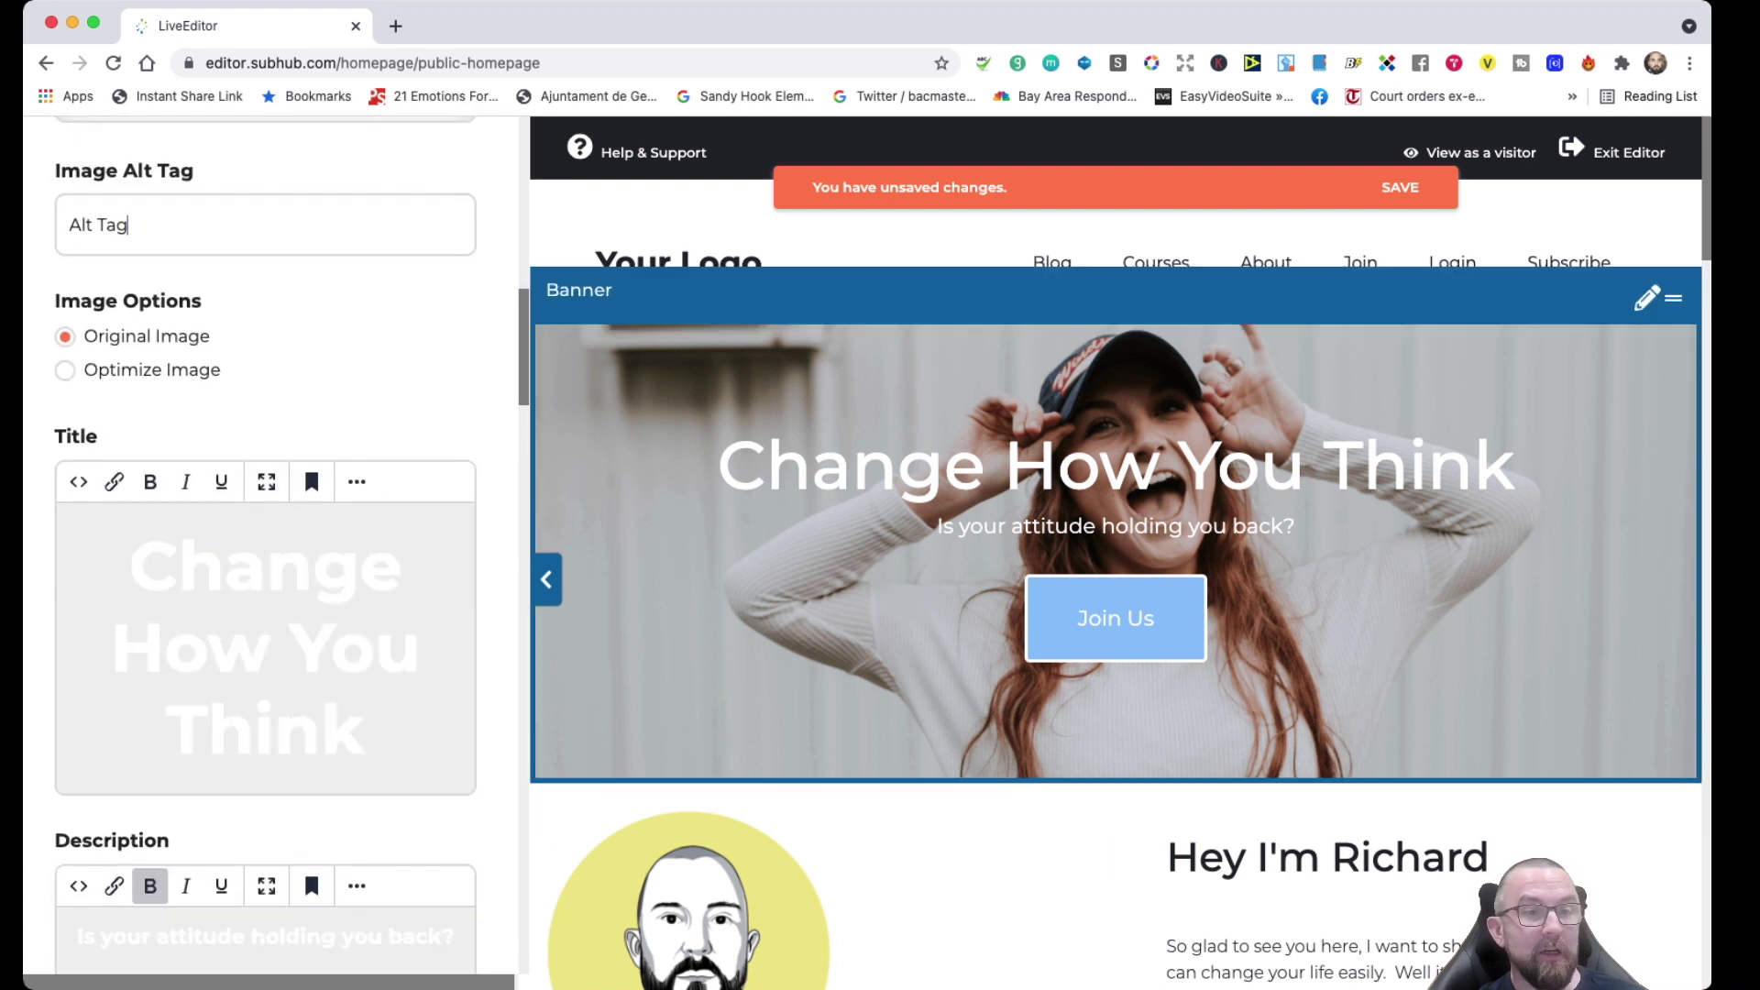
scroll(266, 550, down, 2)
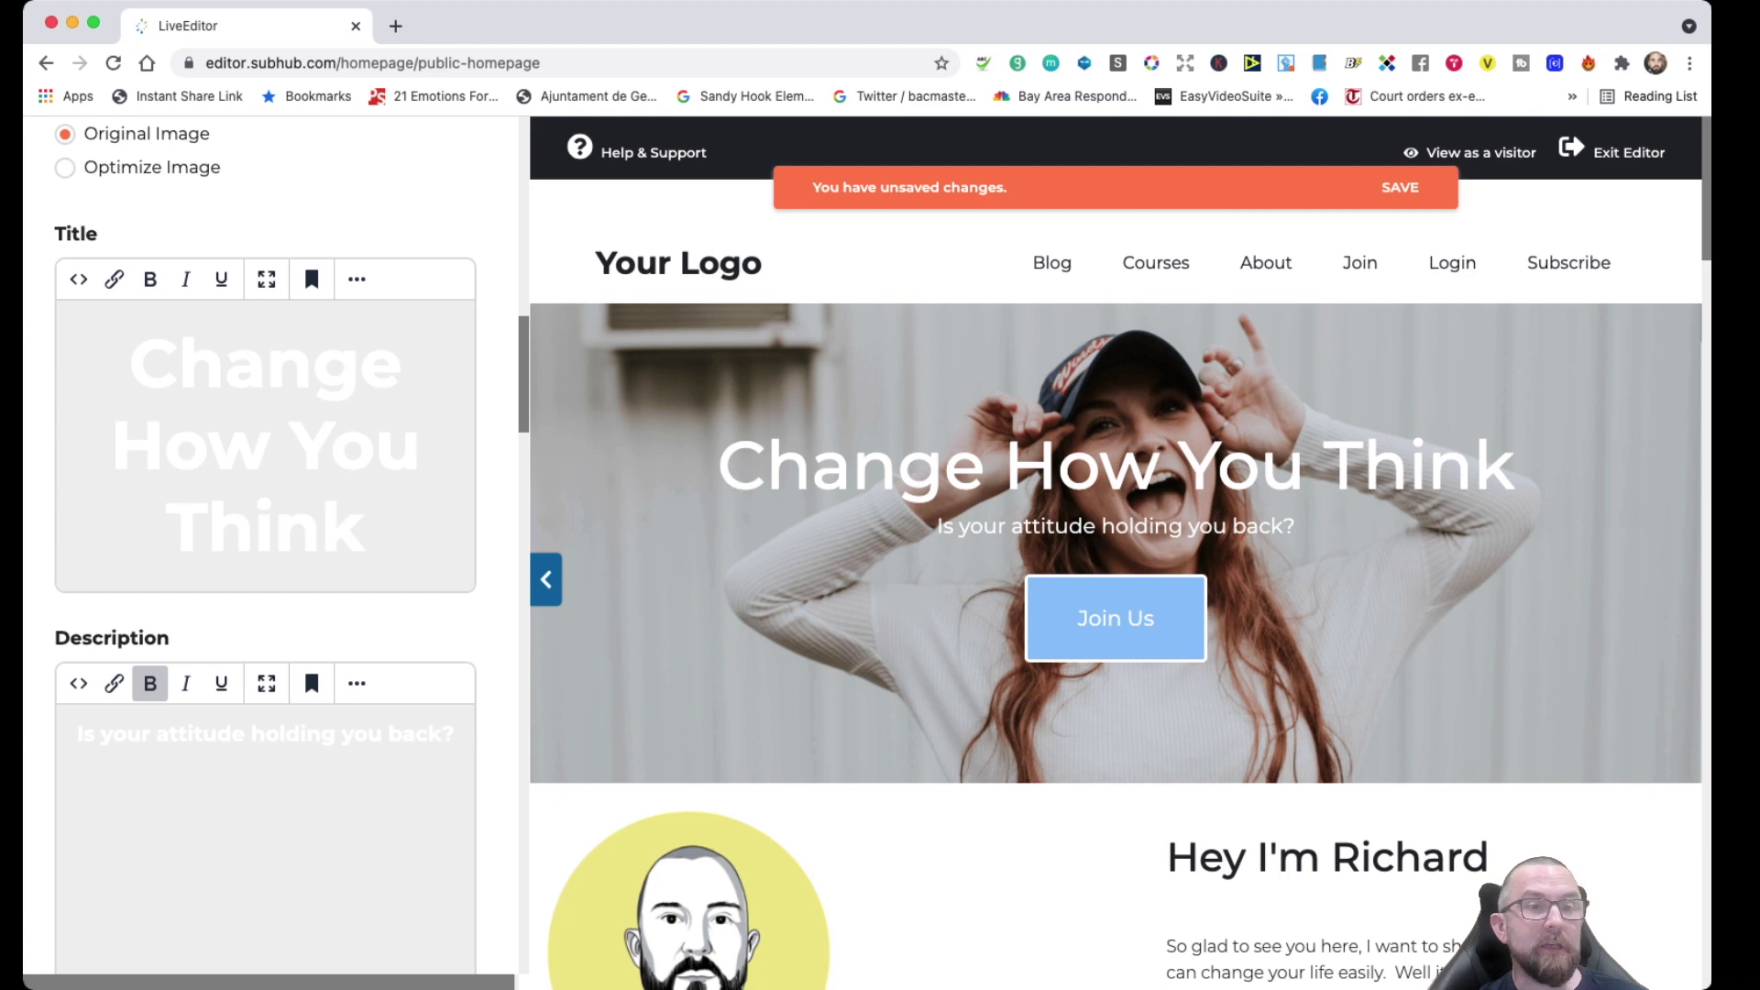
scroll(266, 550, down, 9)
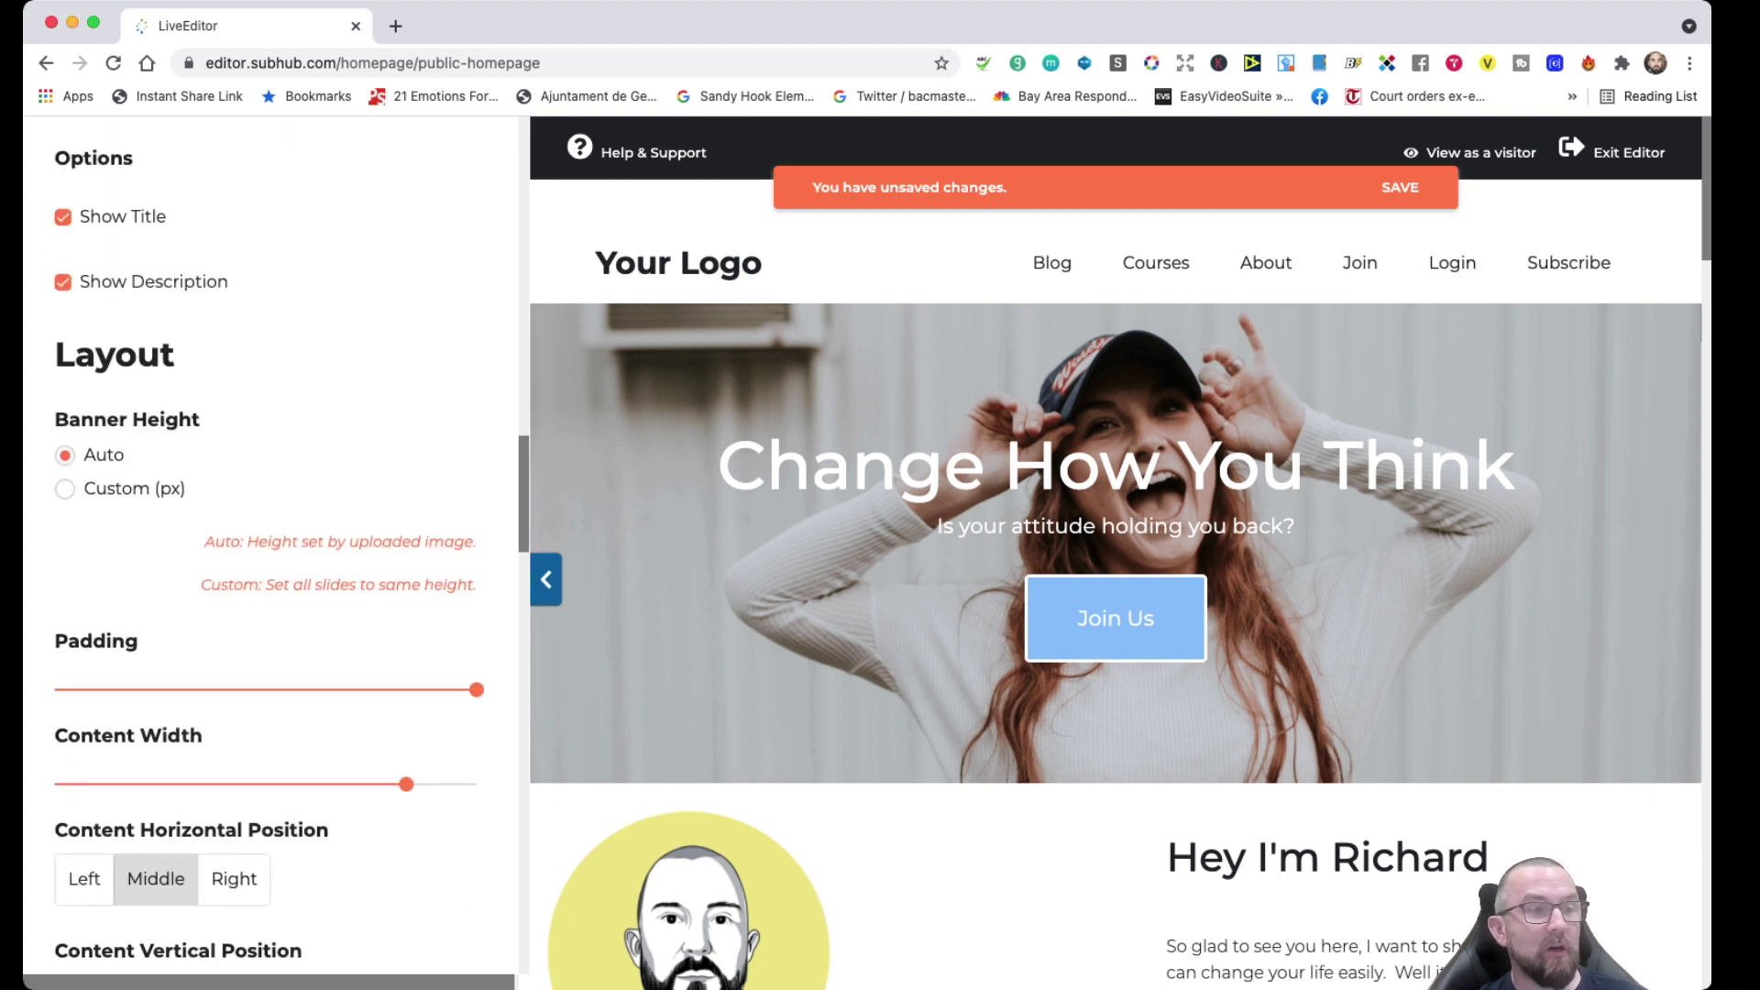
scroll(266, 550, up, 11)
scroll(266, 550, up, 13)
scroll(252, 437, up, 1)
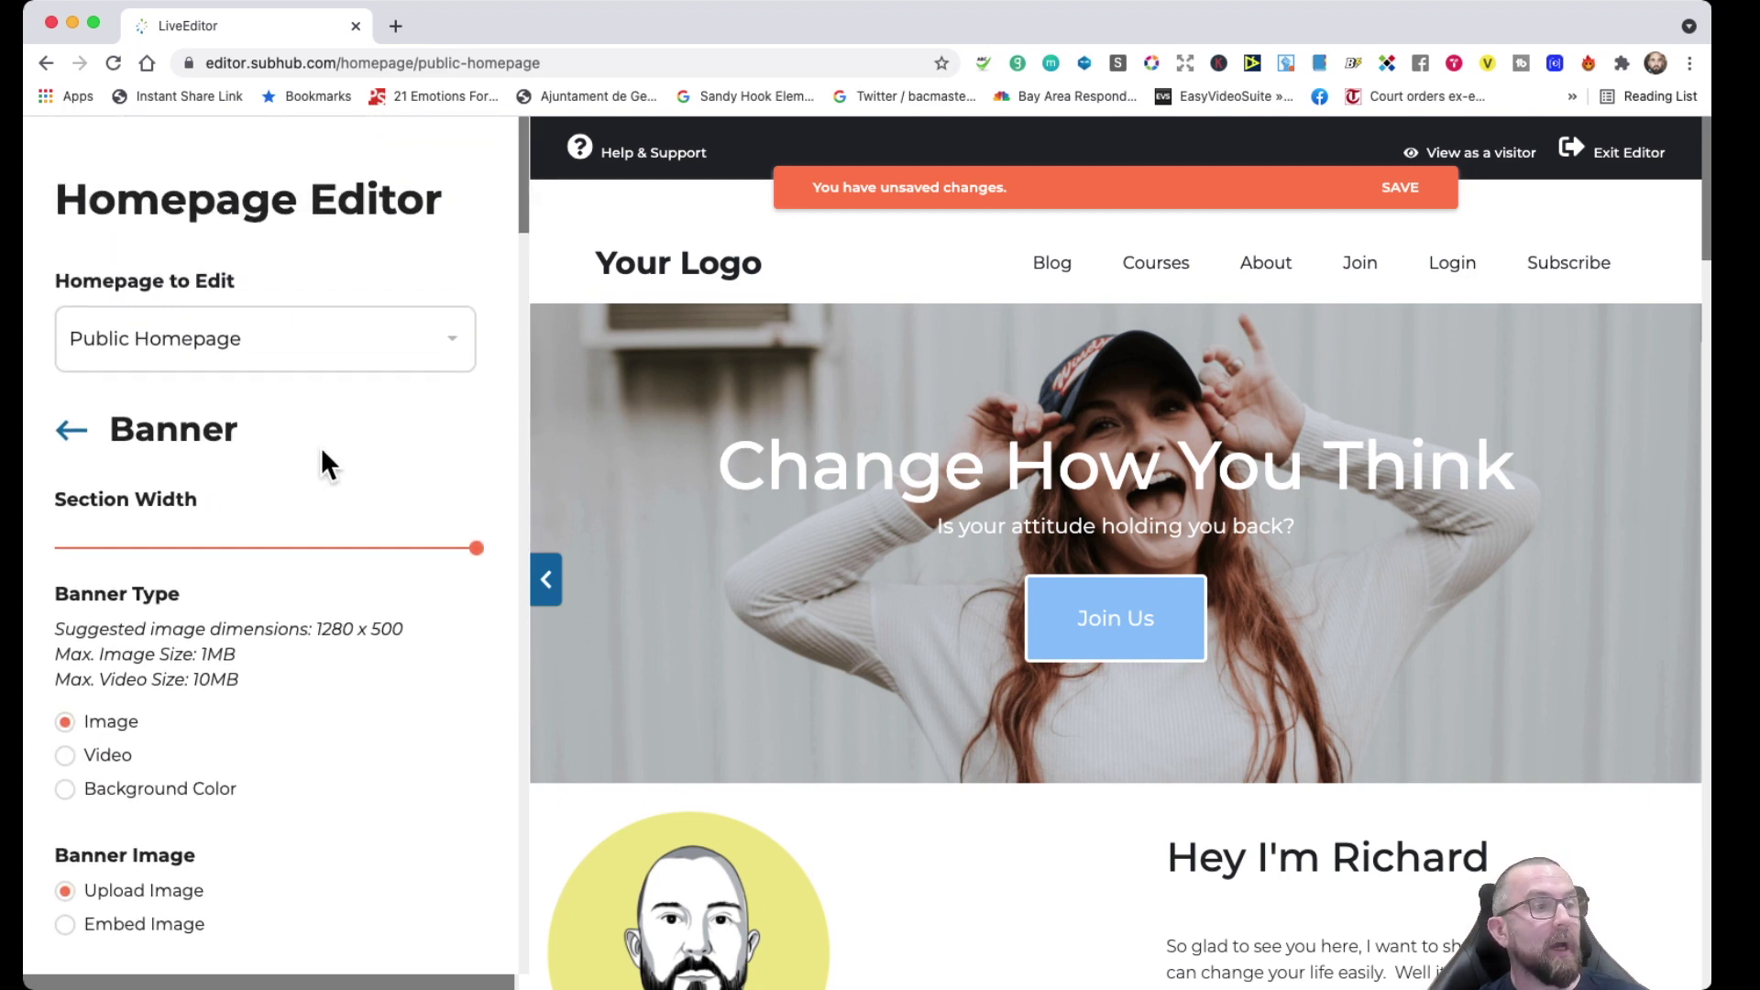
- Return to the homepage sections and look over the Feature Block's first column settings
click(72, 430)
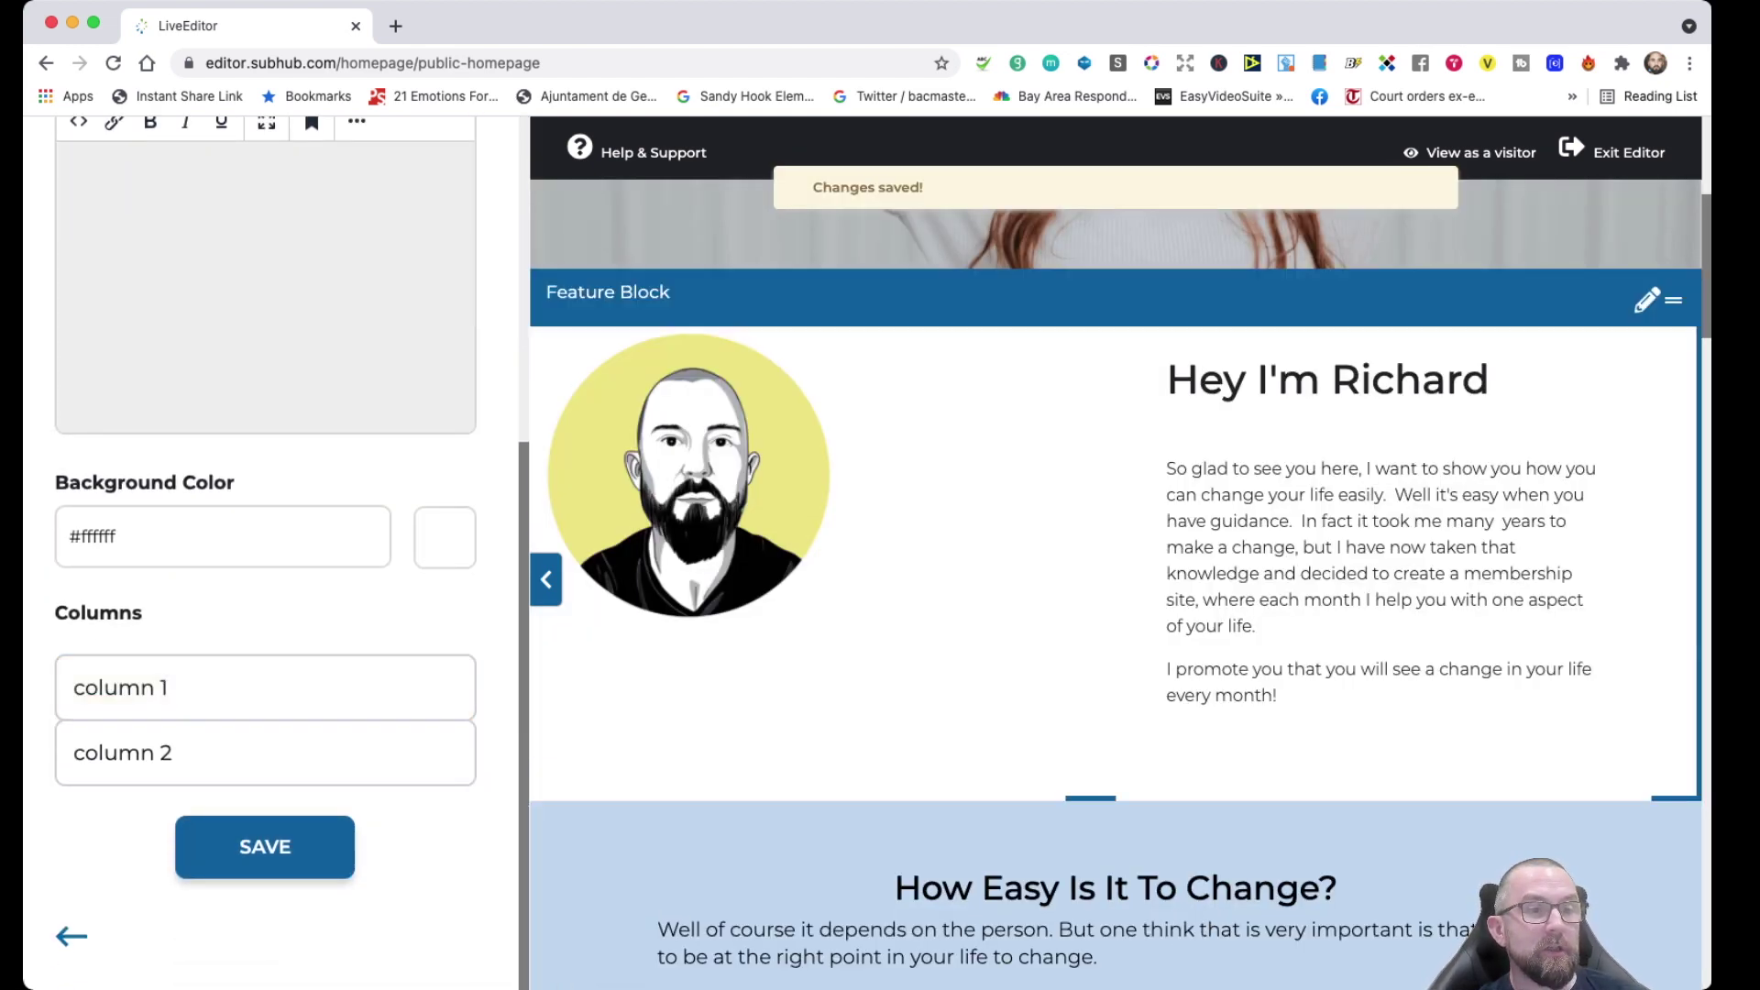
click(137, 688)
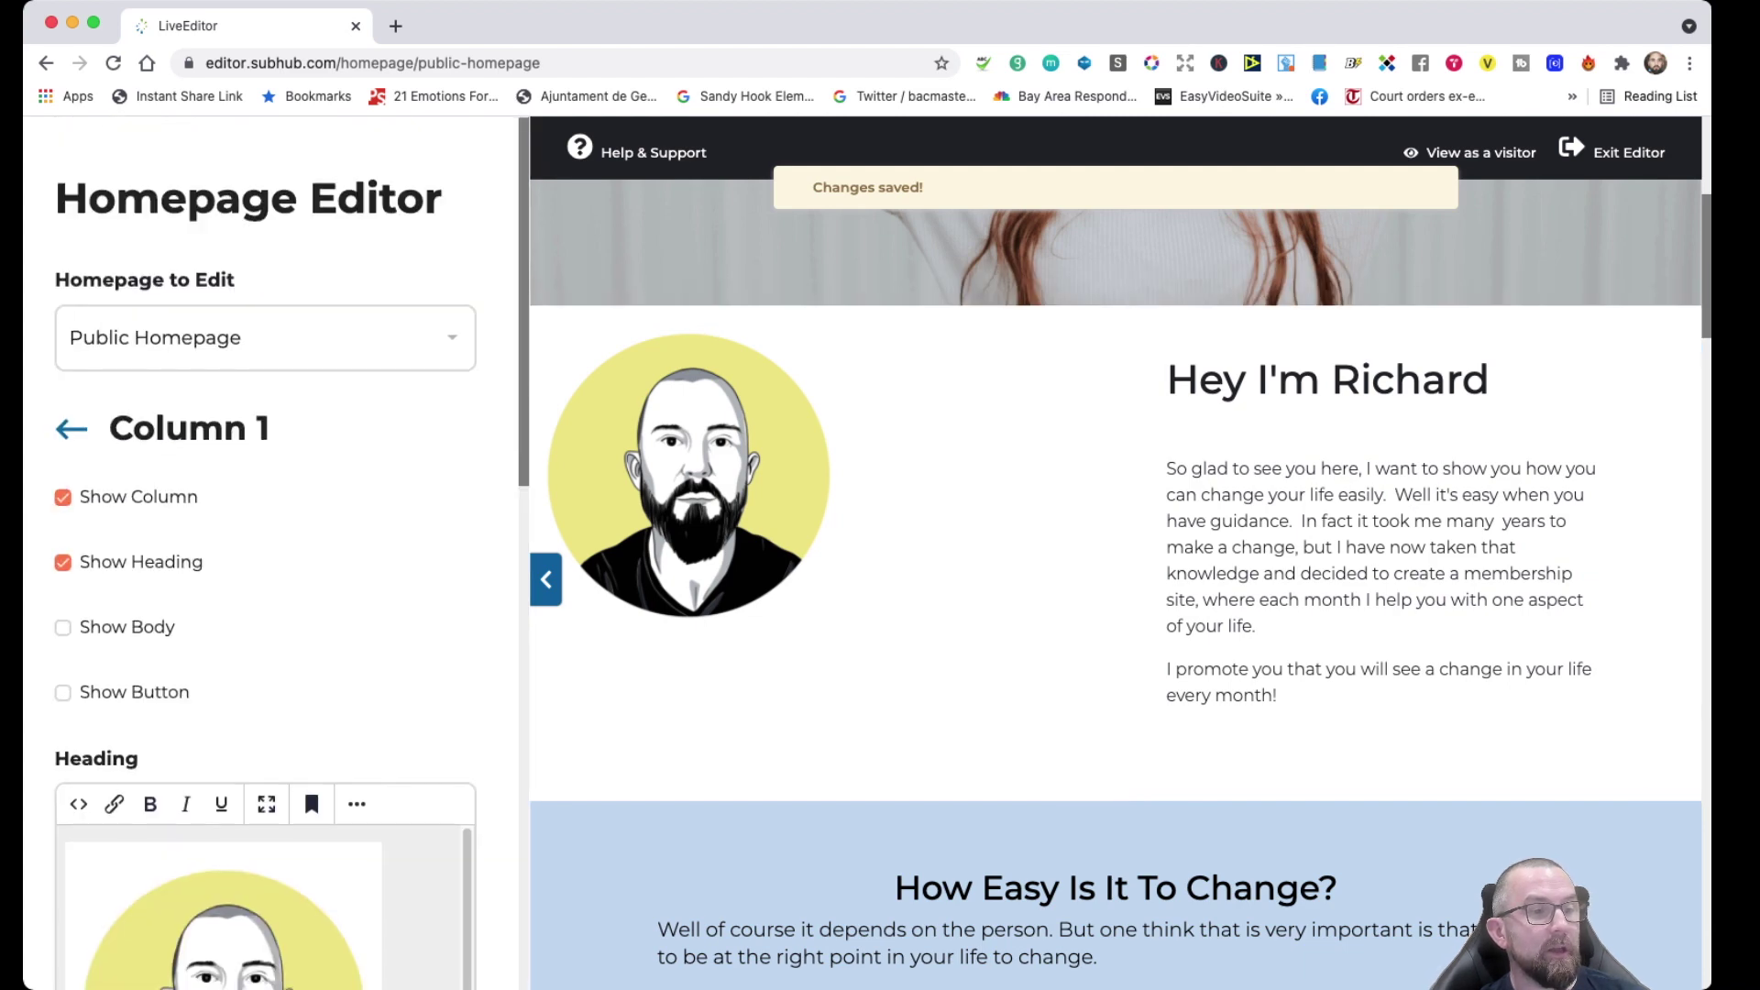
scroll(137, 687, down, 2)
scroll(266, 779, down, 11)
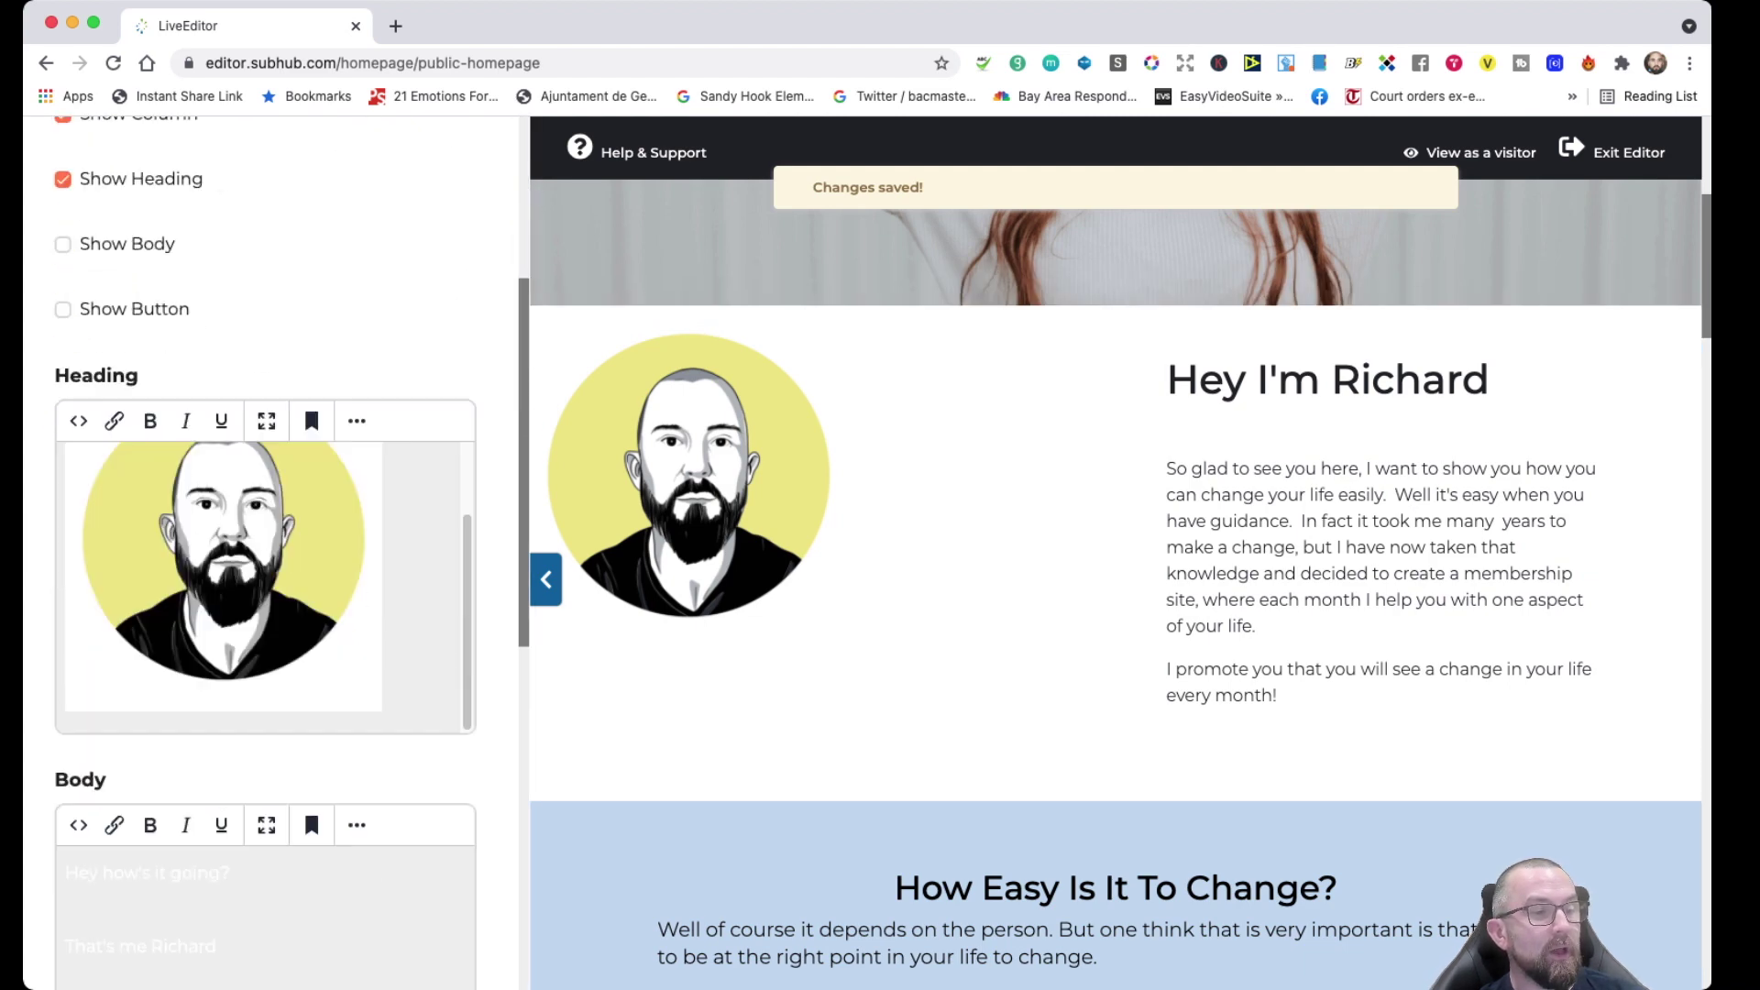
scroll(266, 780, up, 1)
scroll(266, 550, up, 10)
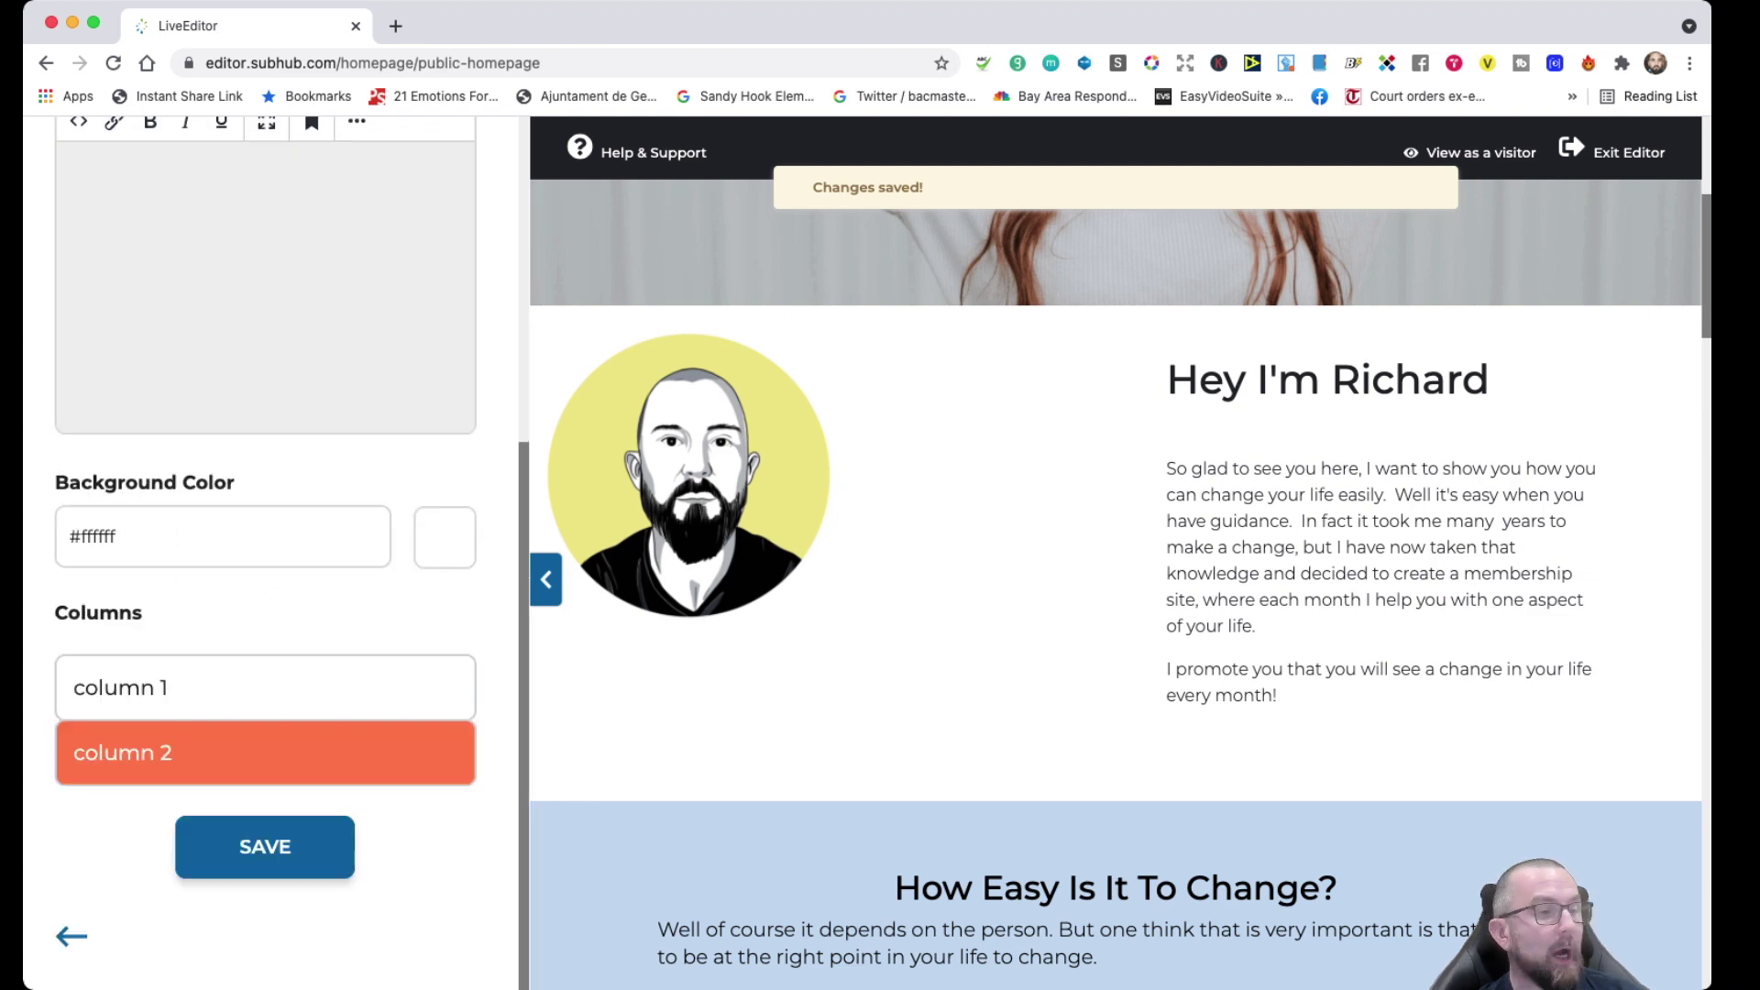
- In column 2's body, start 'Well it's easy when you have guidance.' as a new paragraph and save
click(265, 752)
scroll(266, 550, down, 5)
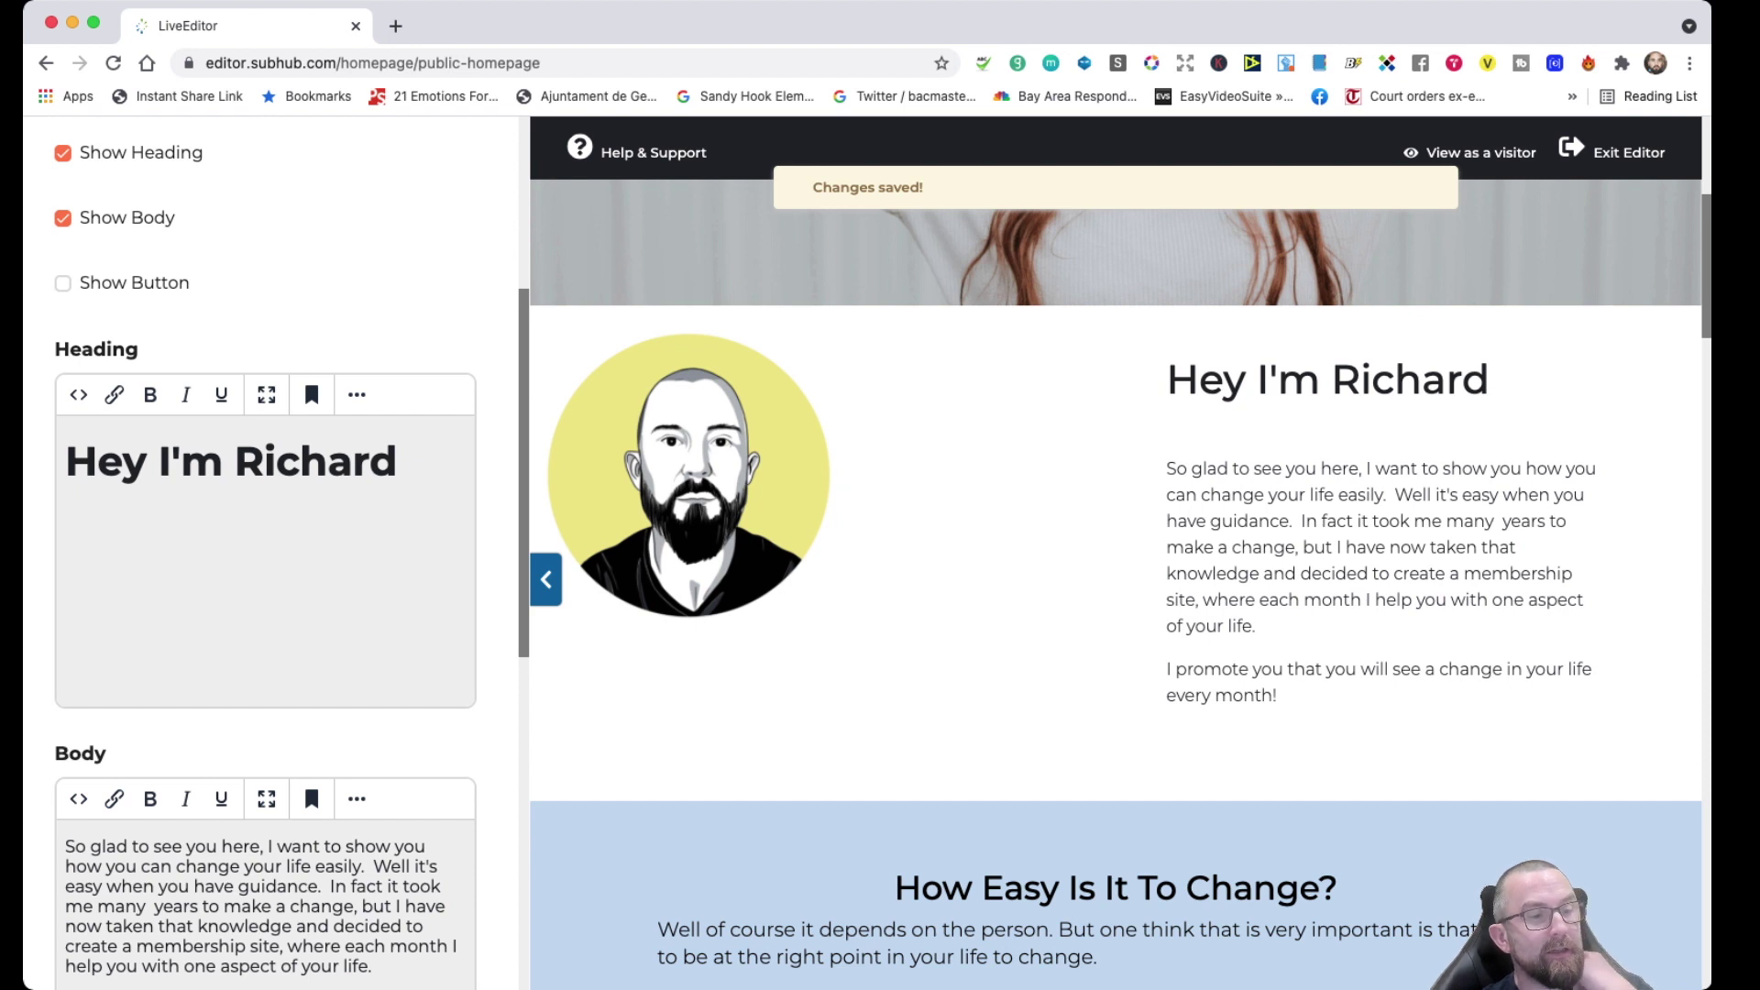
click(373, 867)
text(ç)
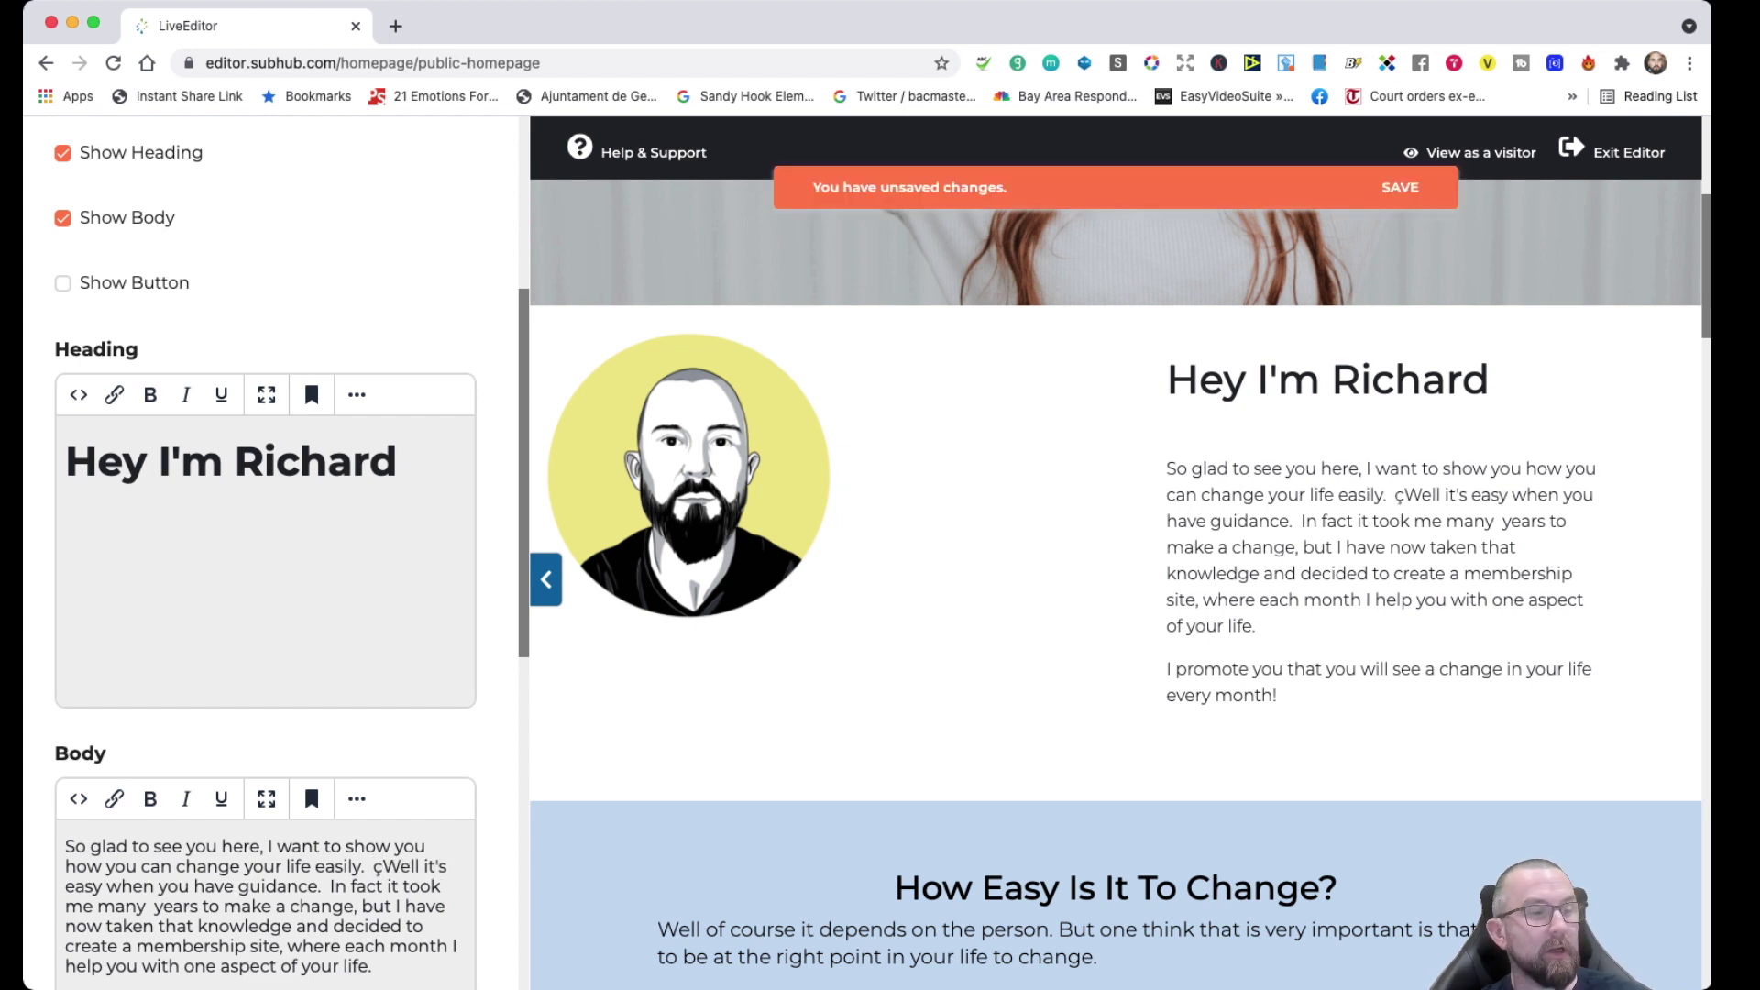
key(BackSpace)
key(Return)
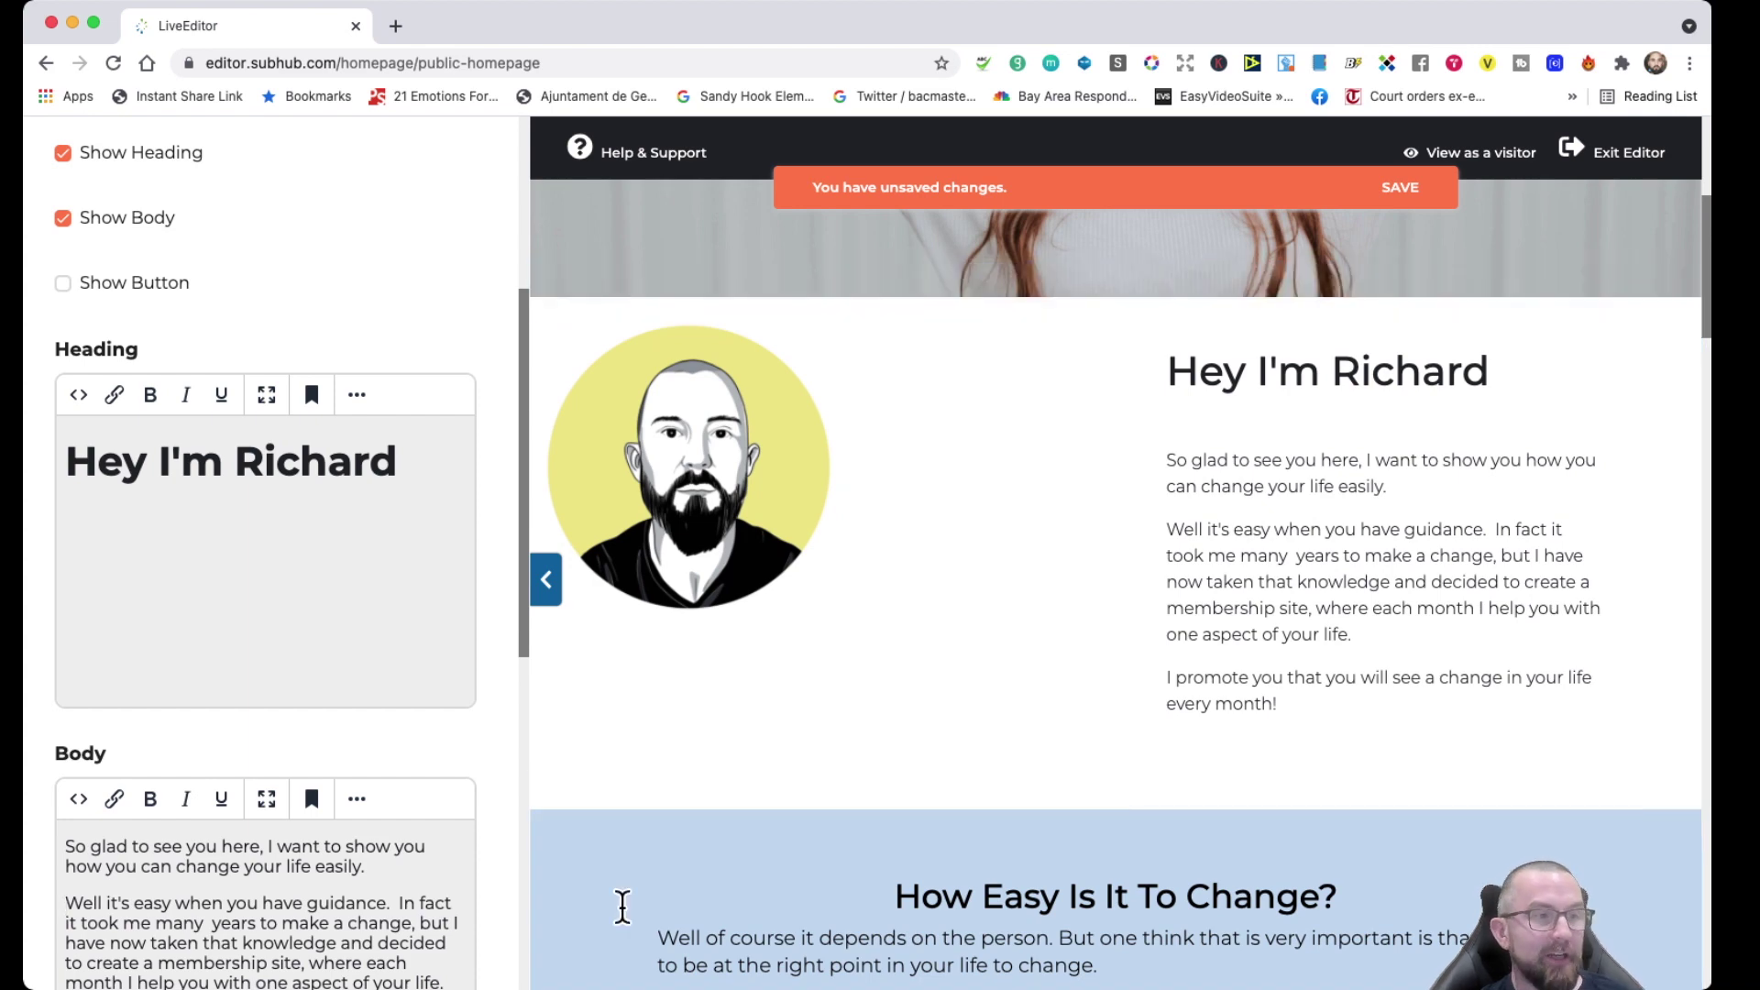
drag(525, 757, 616, 783)
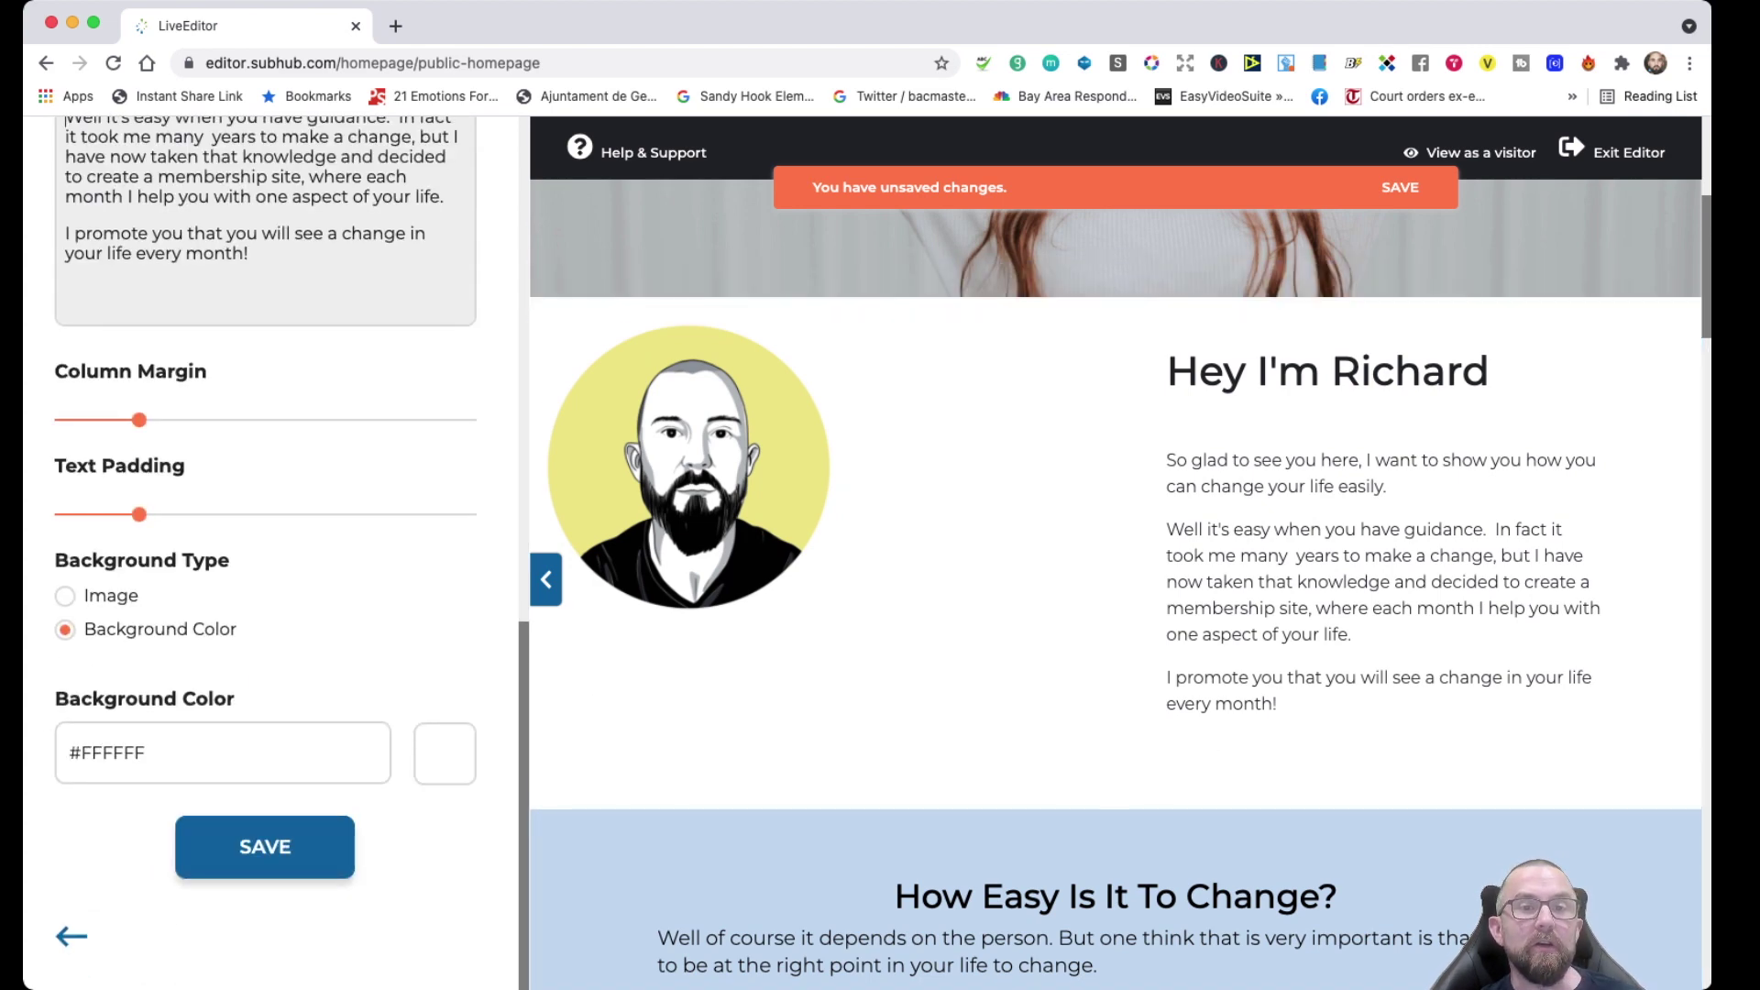
click(1400, 187)
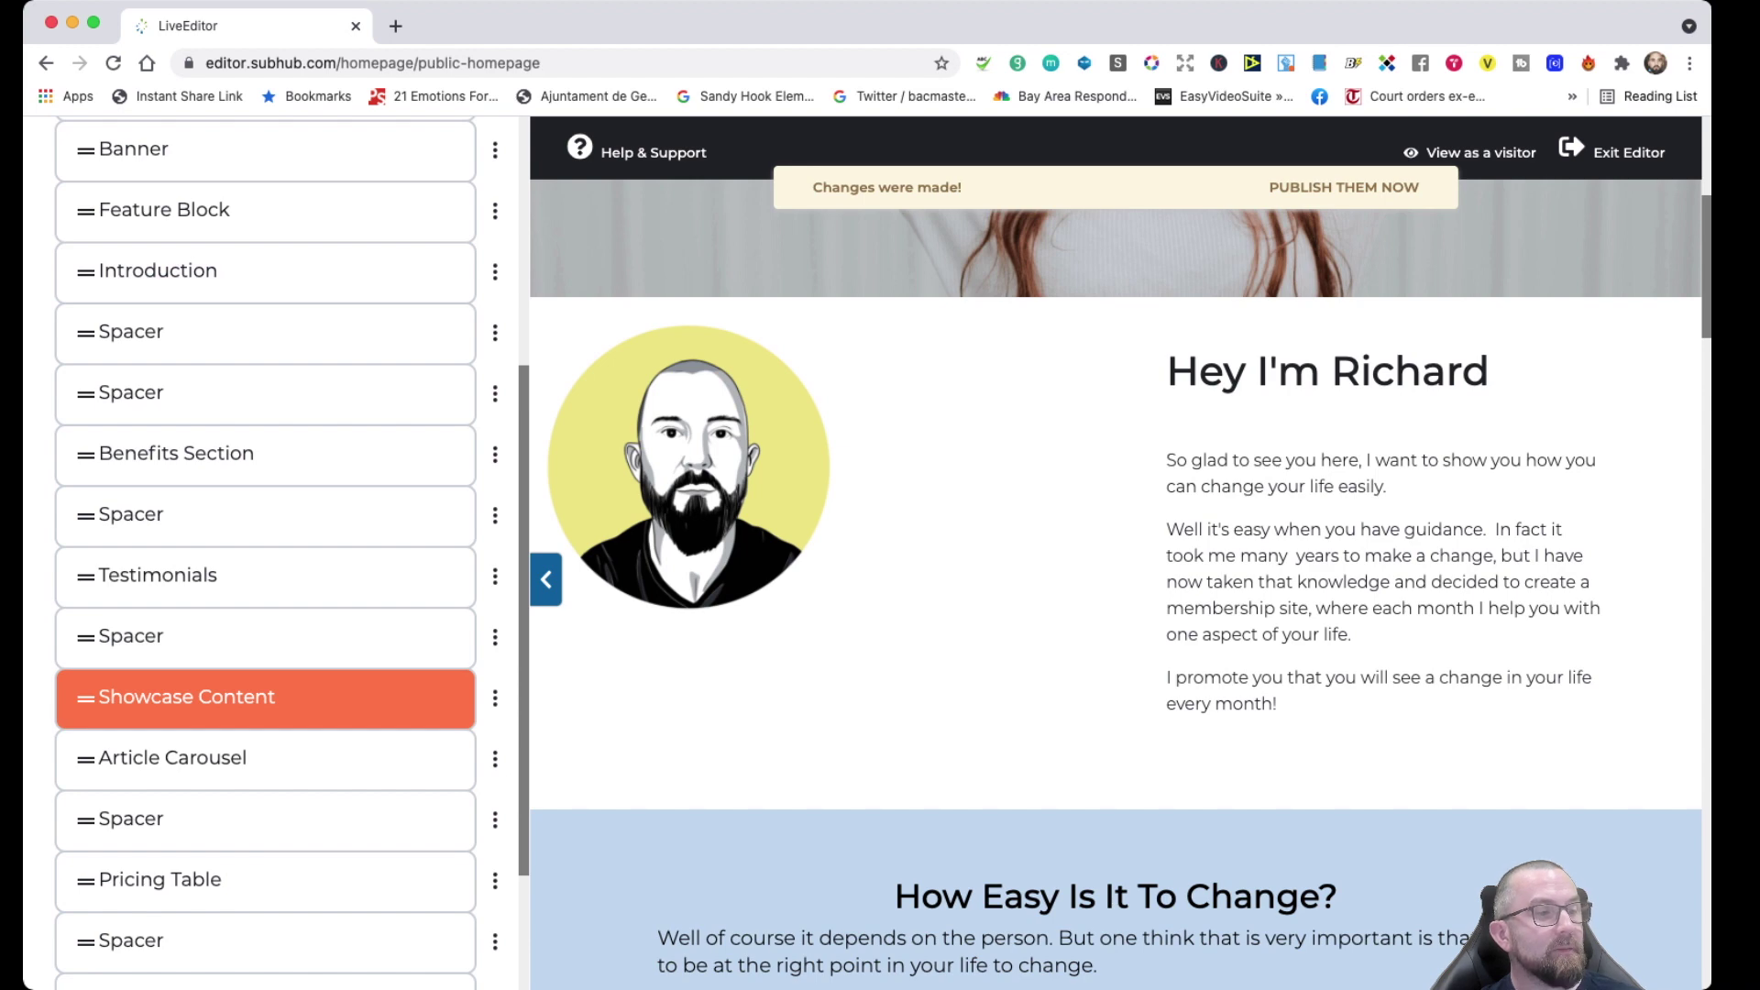
- Move Showcase Content directly below Testimonials, then open the lower Banner section's settings
drag(87, 698, 89, 630)
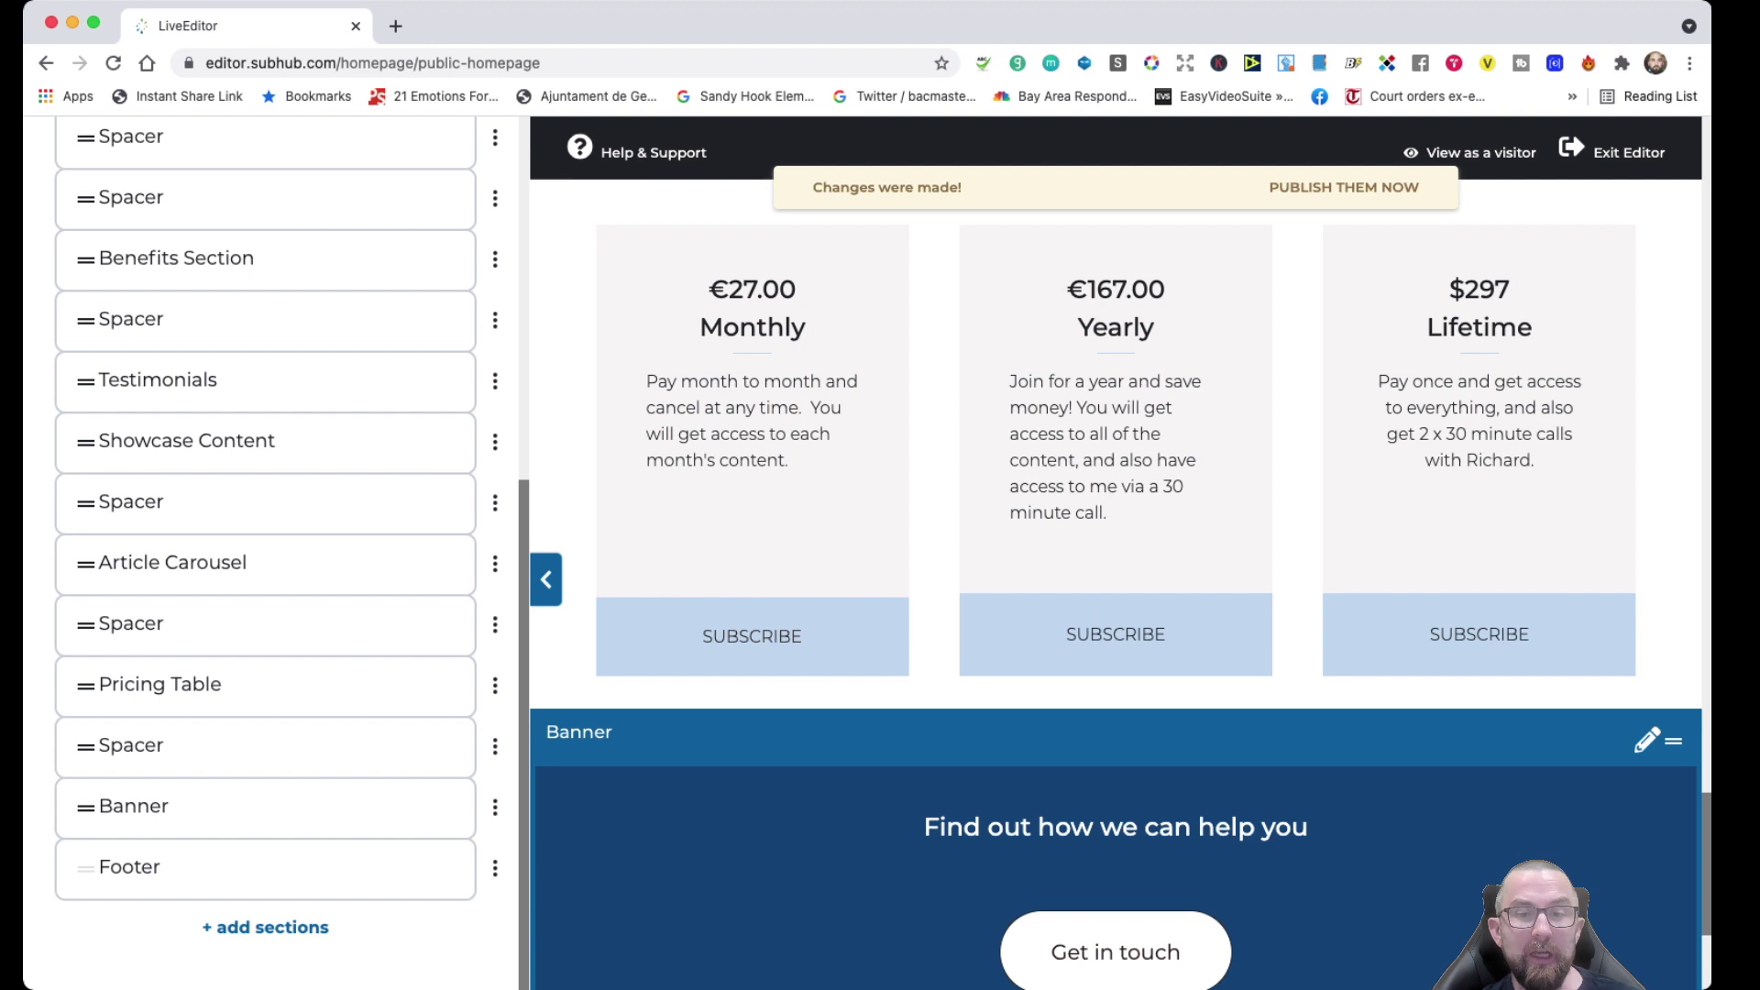
click(1647, 740)
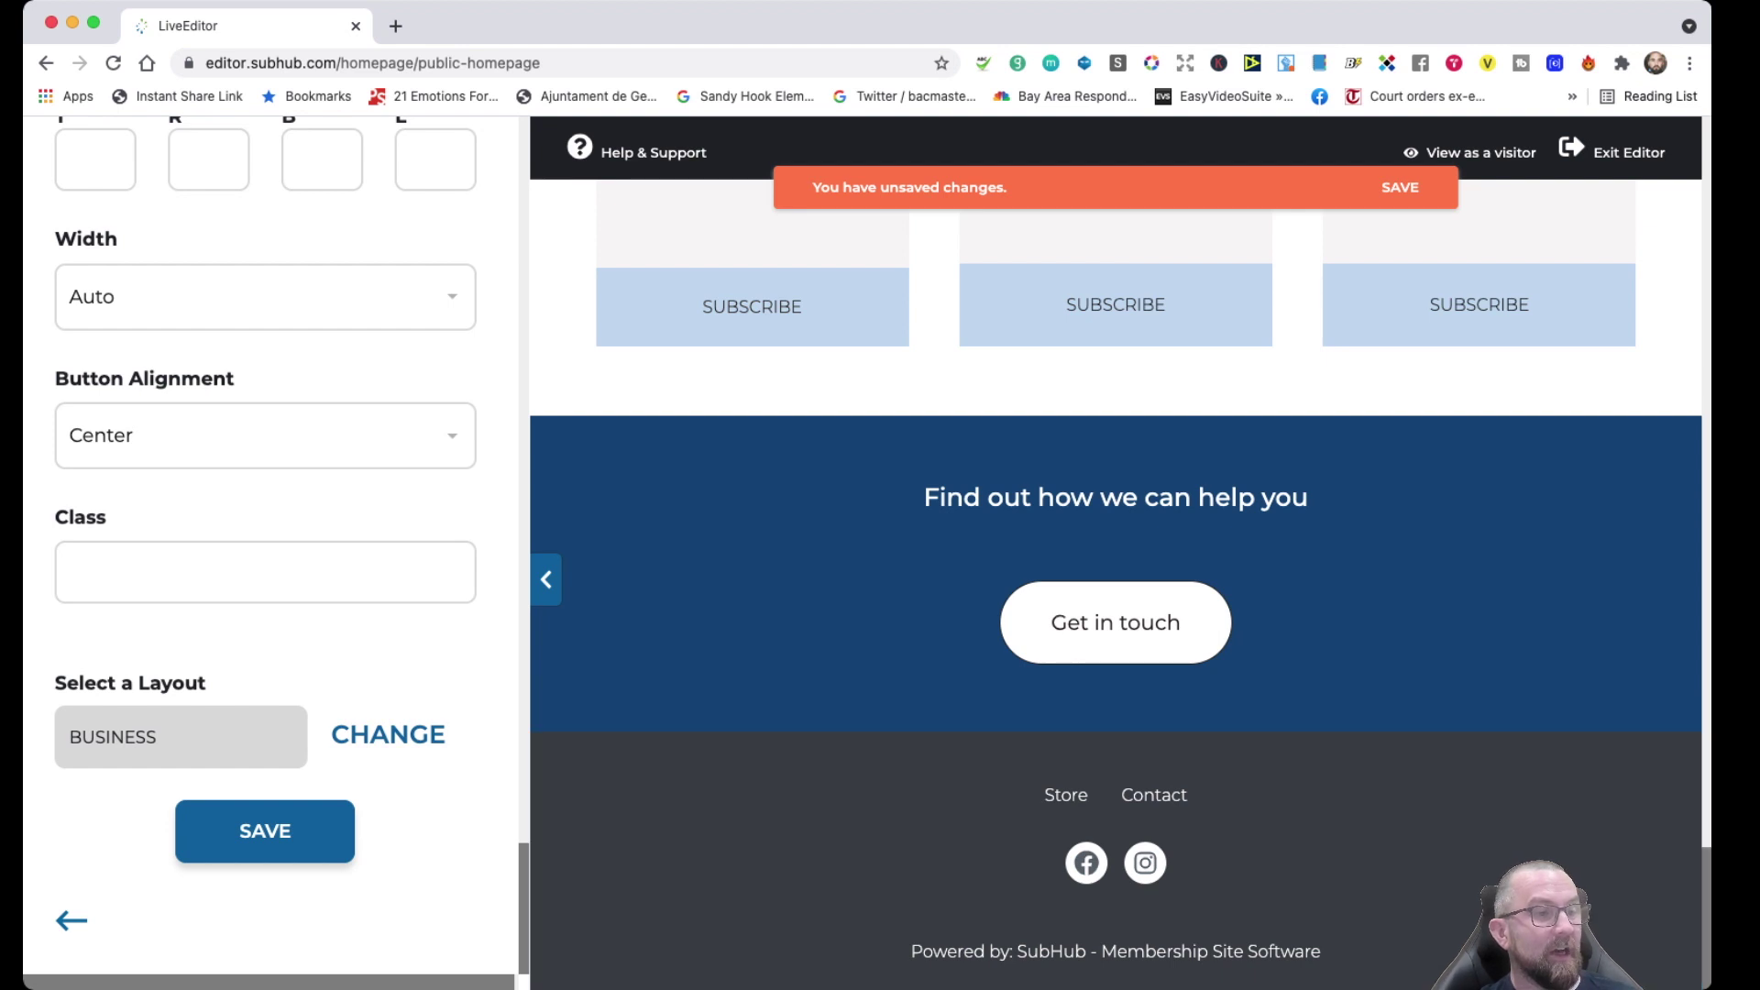
- Browse the banner layouts but keep Business, then save the homepage changes
click(388, 735)
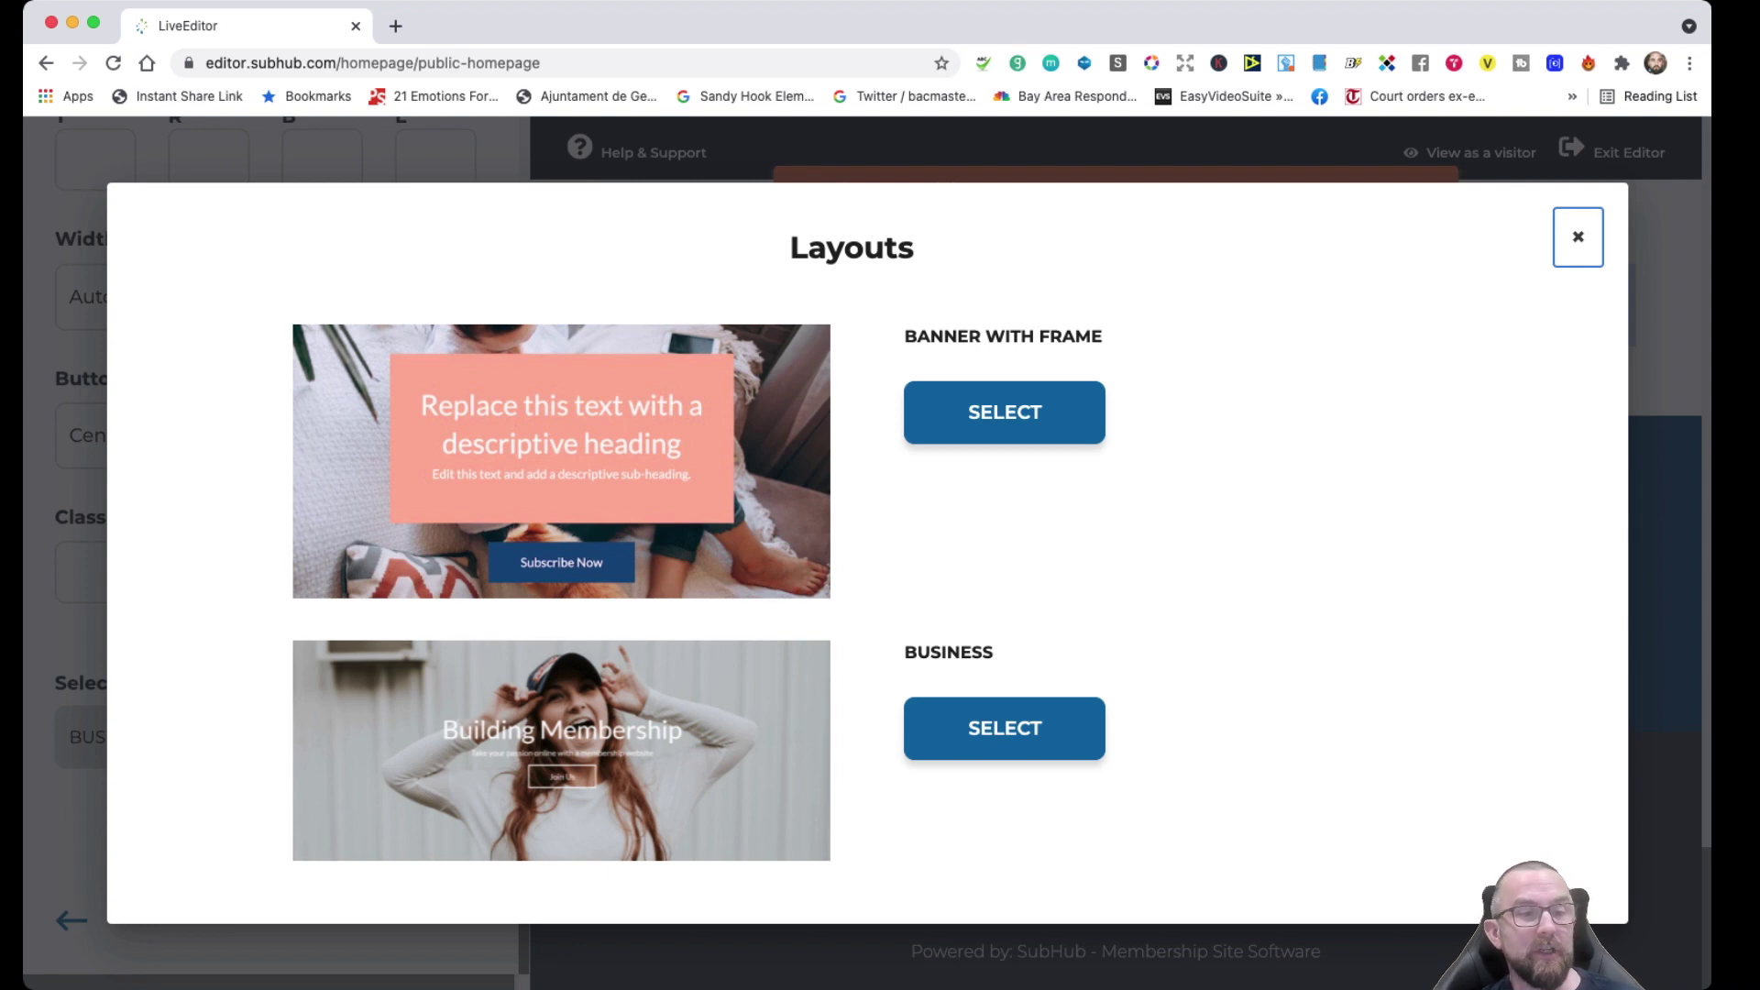
click(1578, 238)
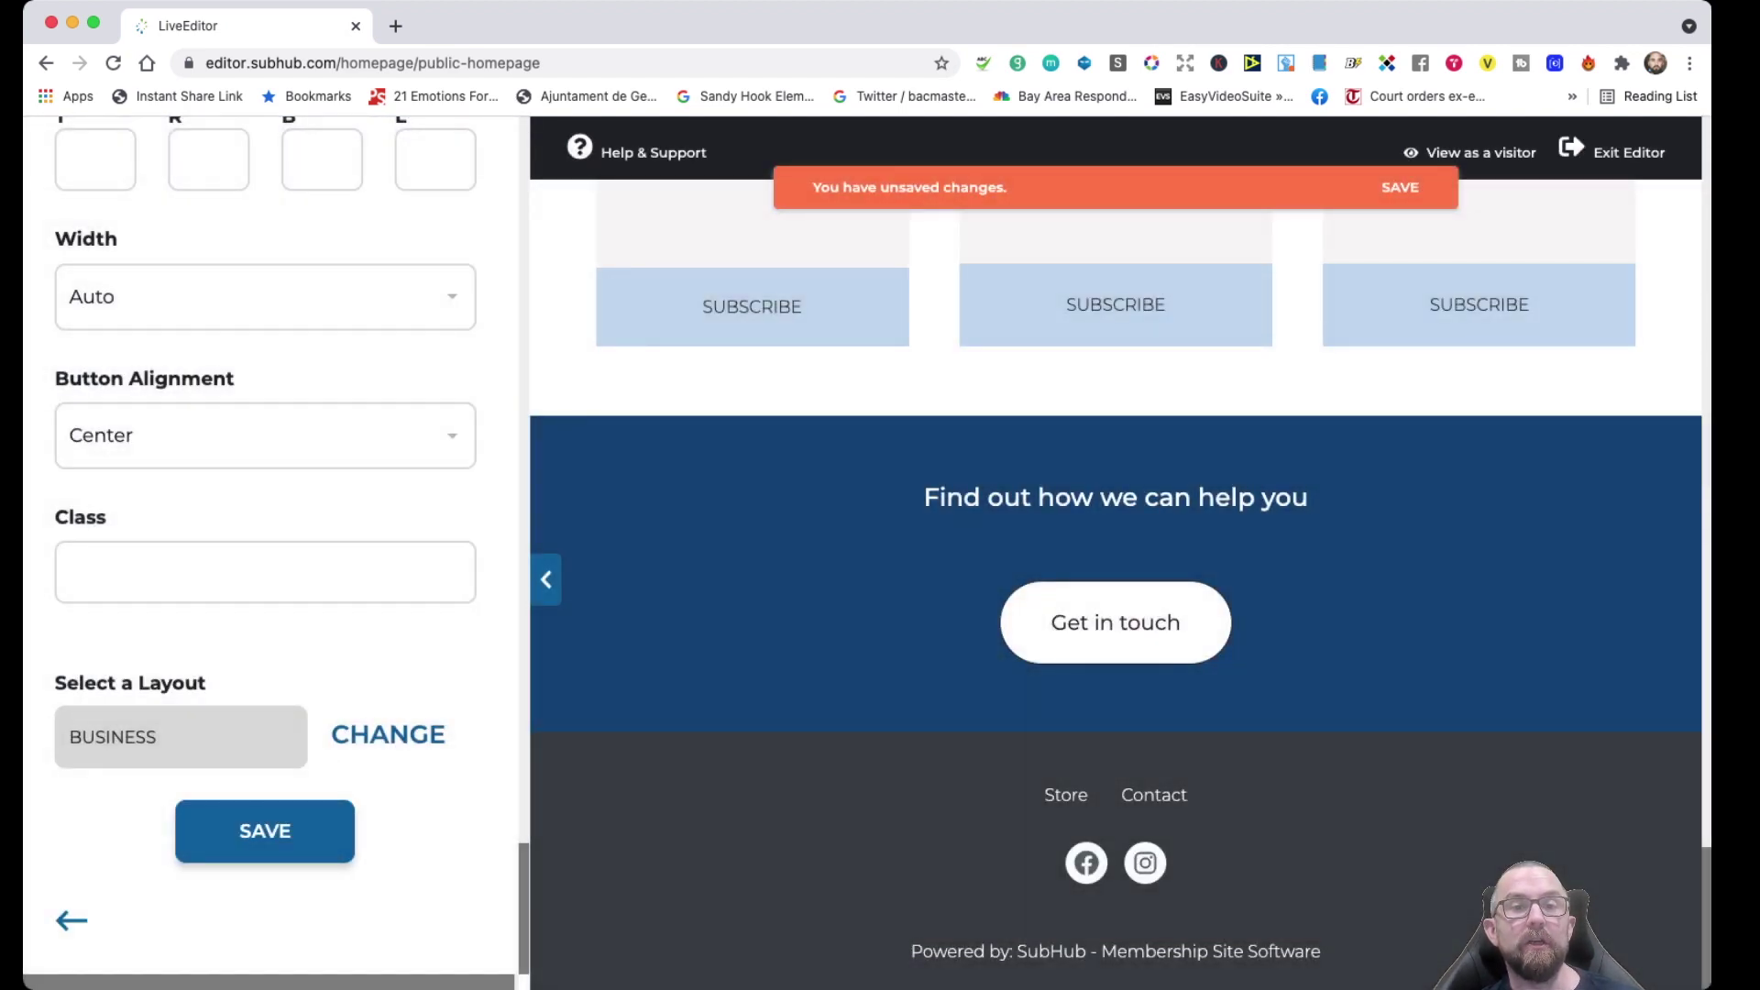
click(1399, 188)
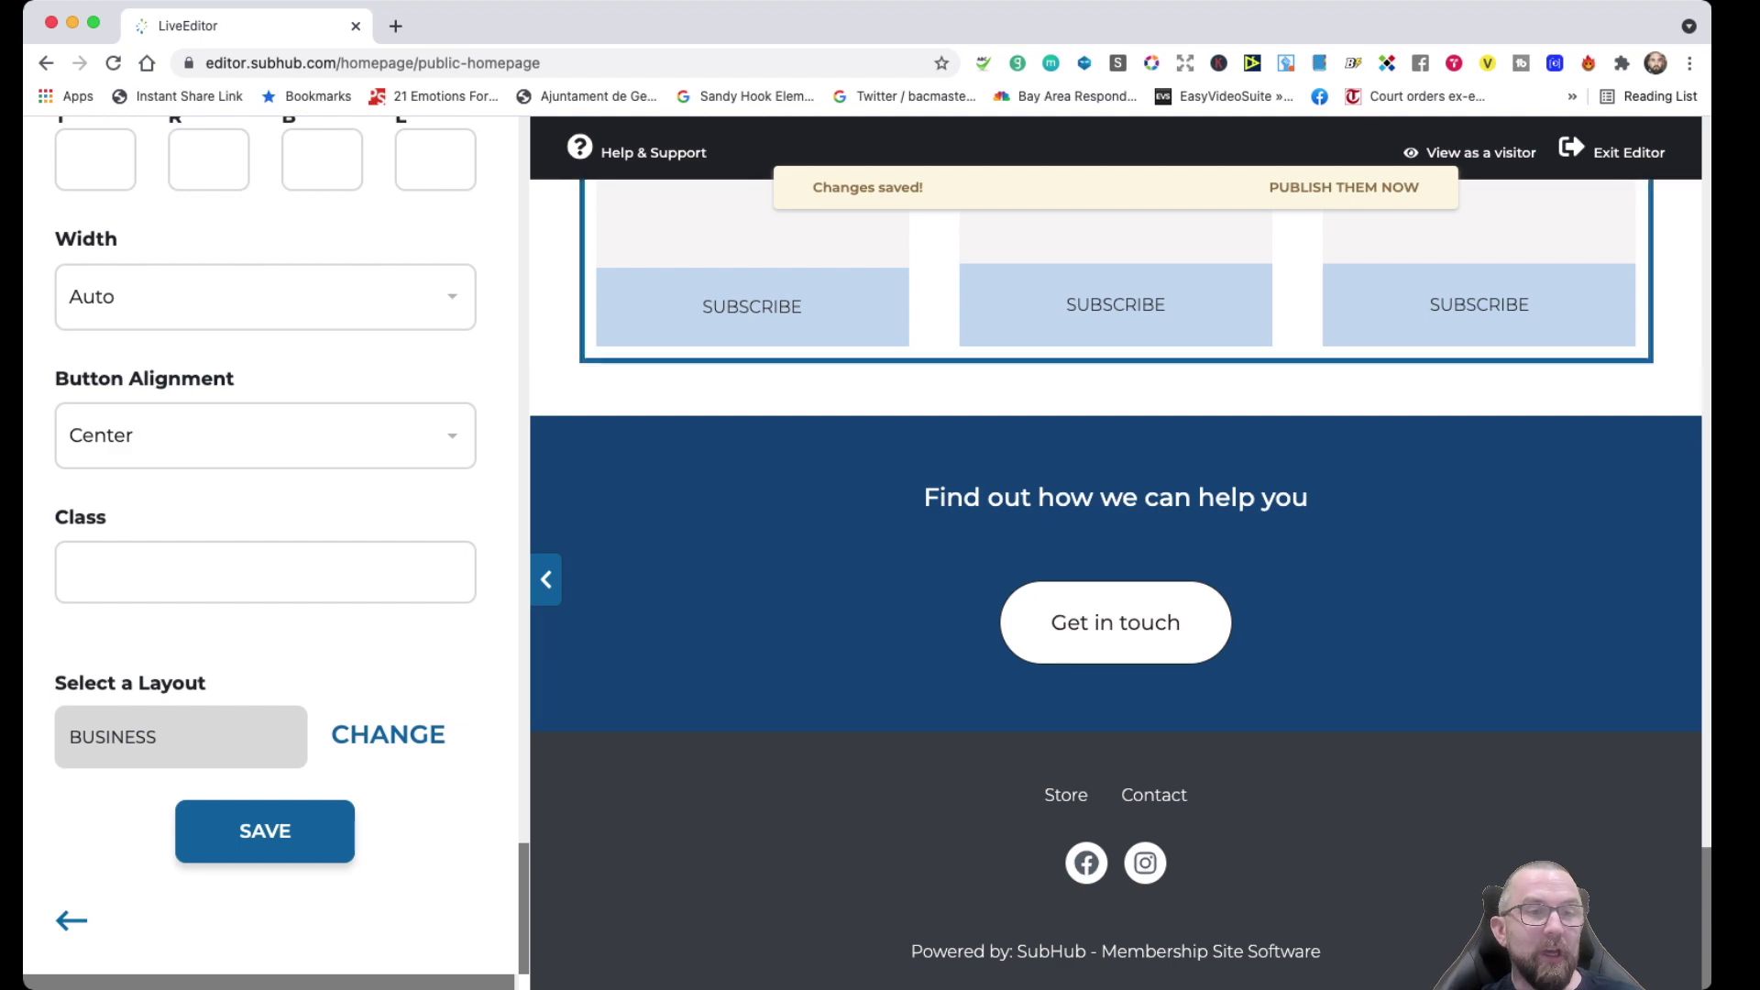
scroll(1116, 550, up, 20)
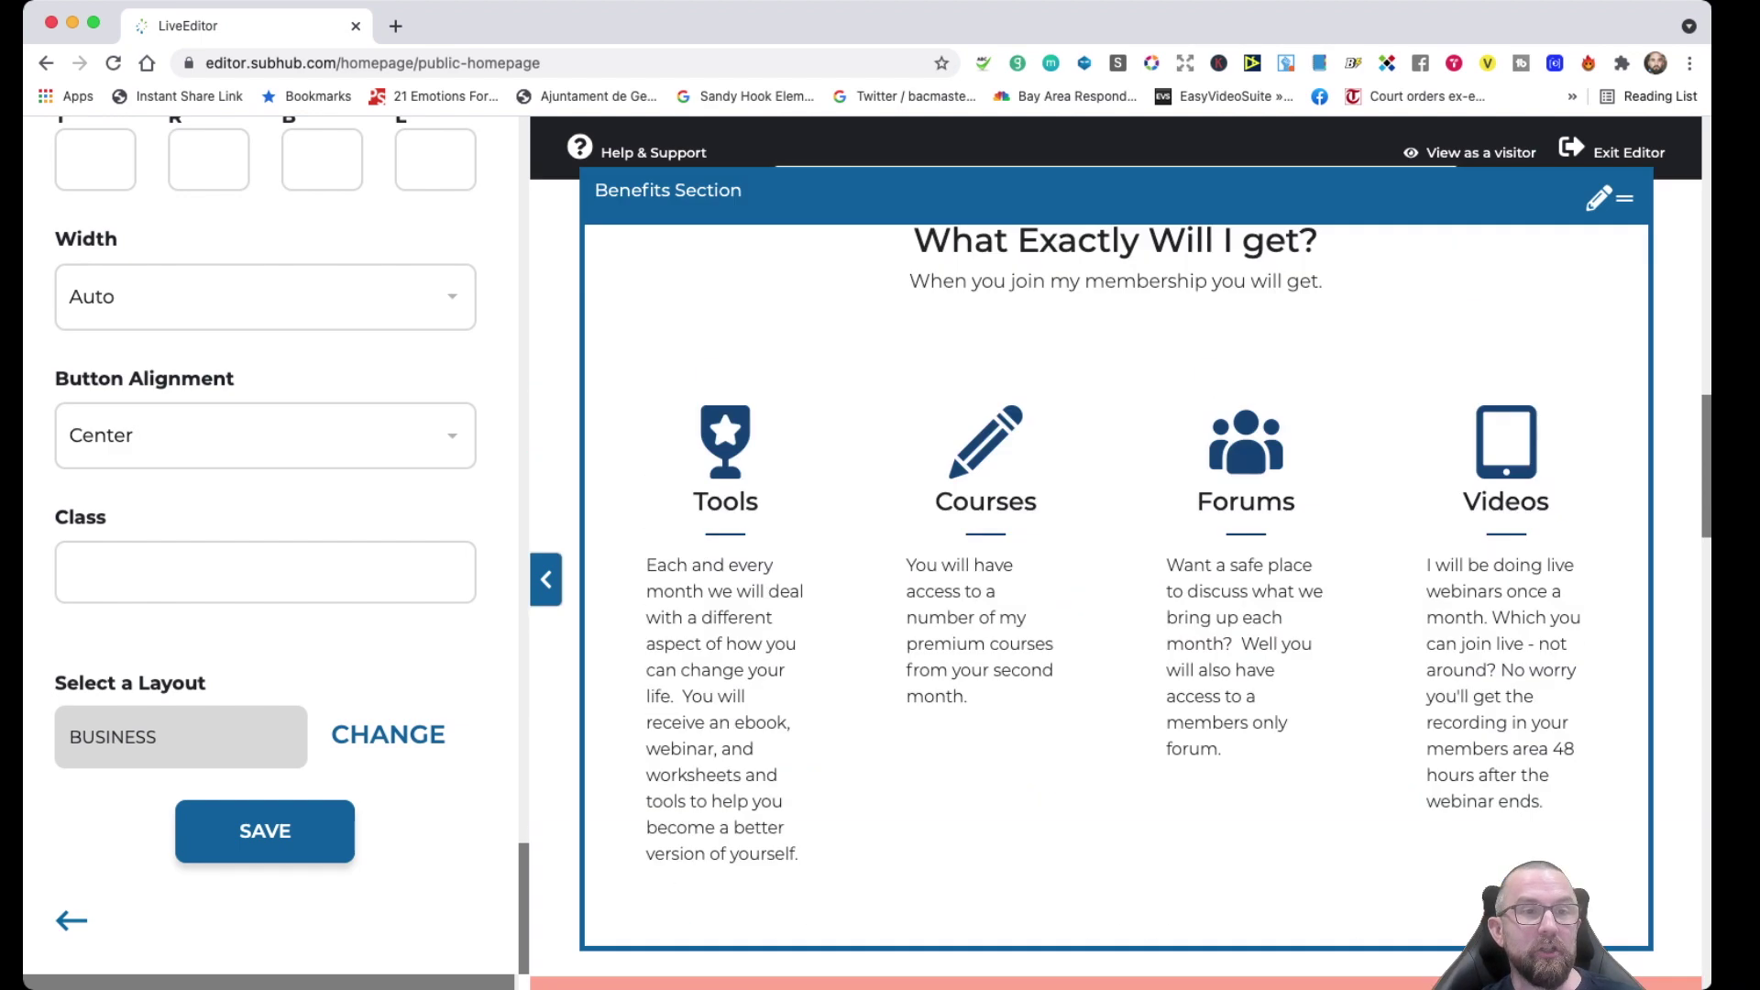
scroll(1115, 550, down, 1)
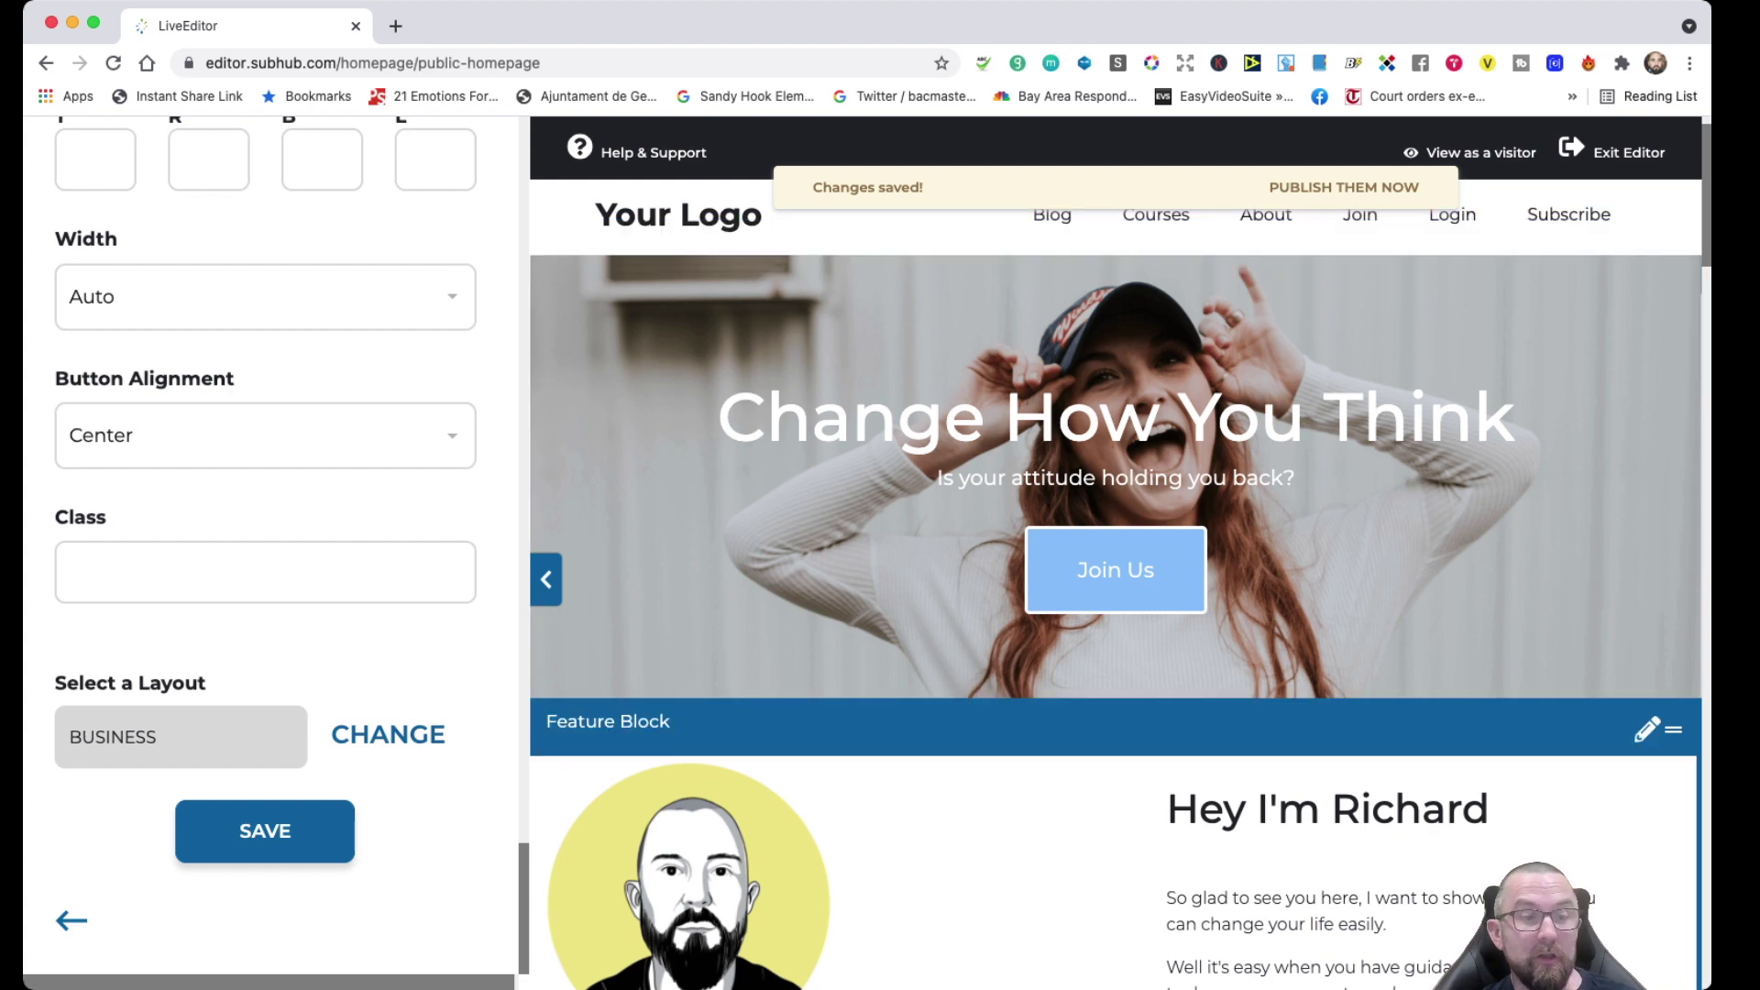
scroll(1678, 679, down, 15)
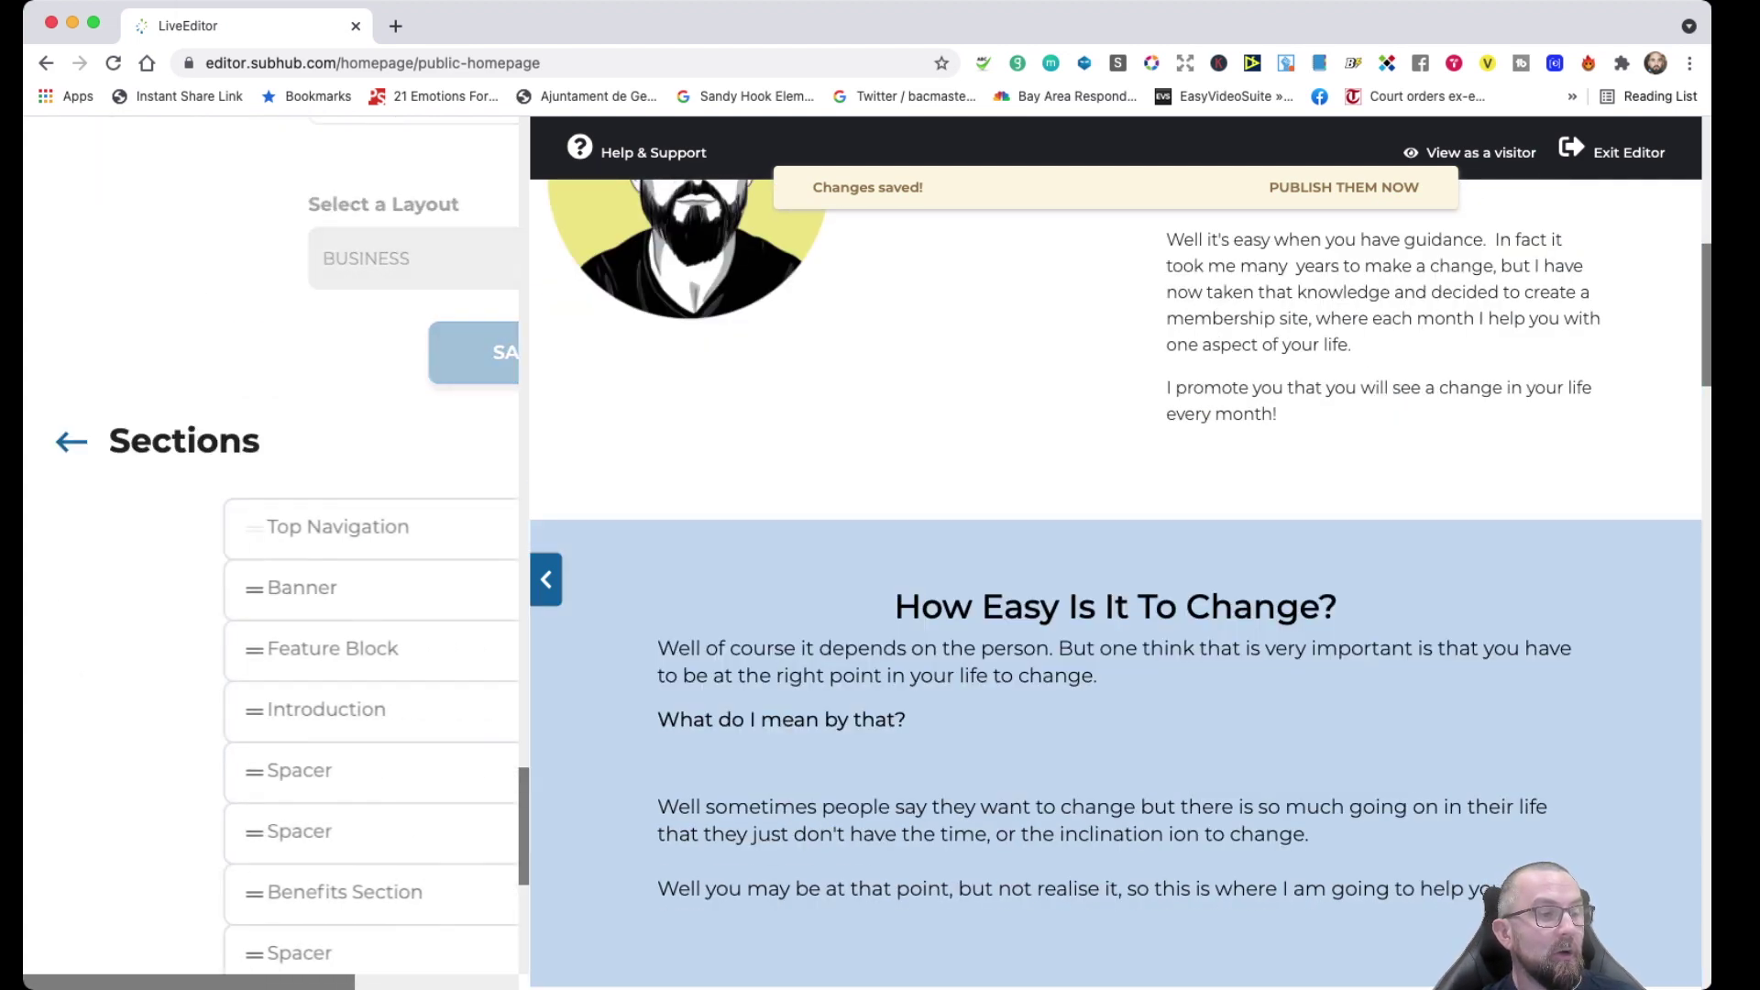
- Look through the homepage's General Settings and its Integrations page, then go back
click(124, 864)
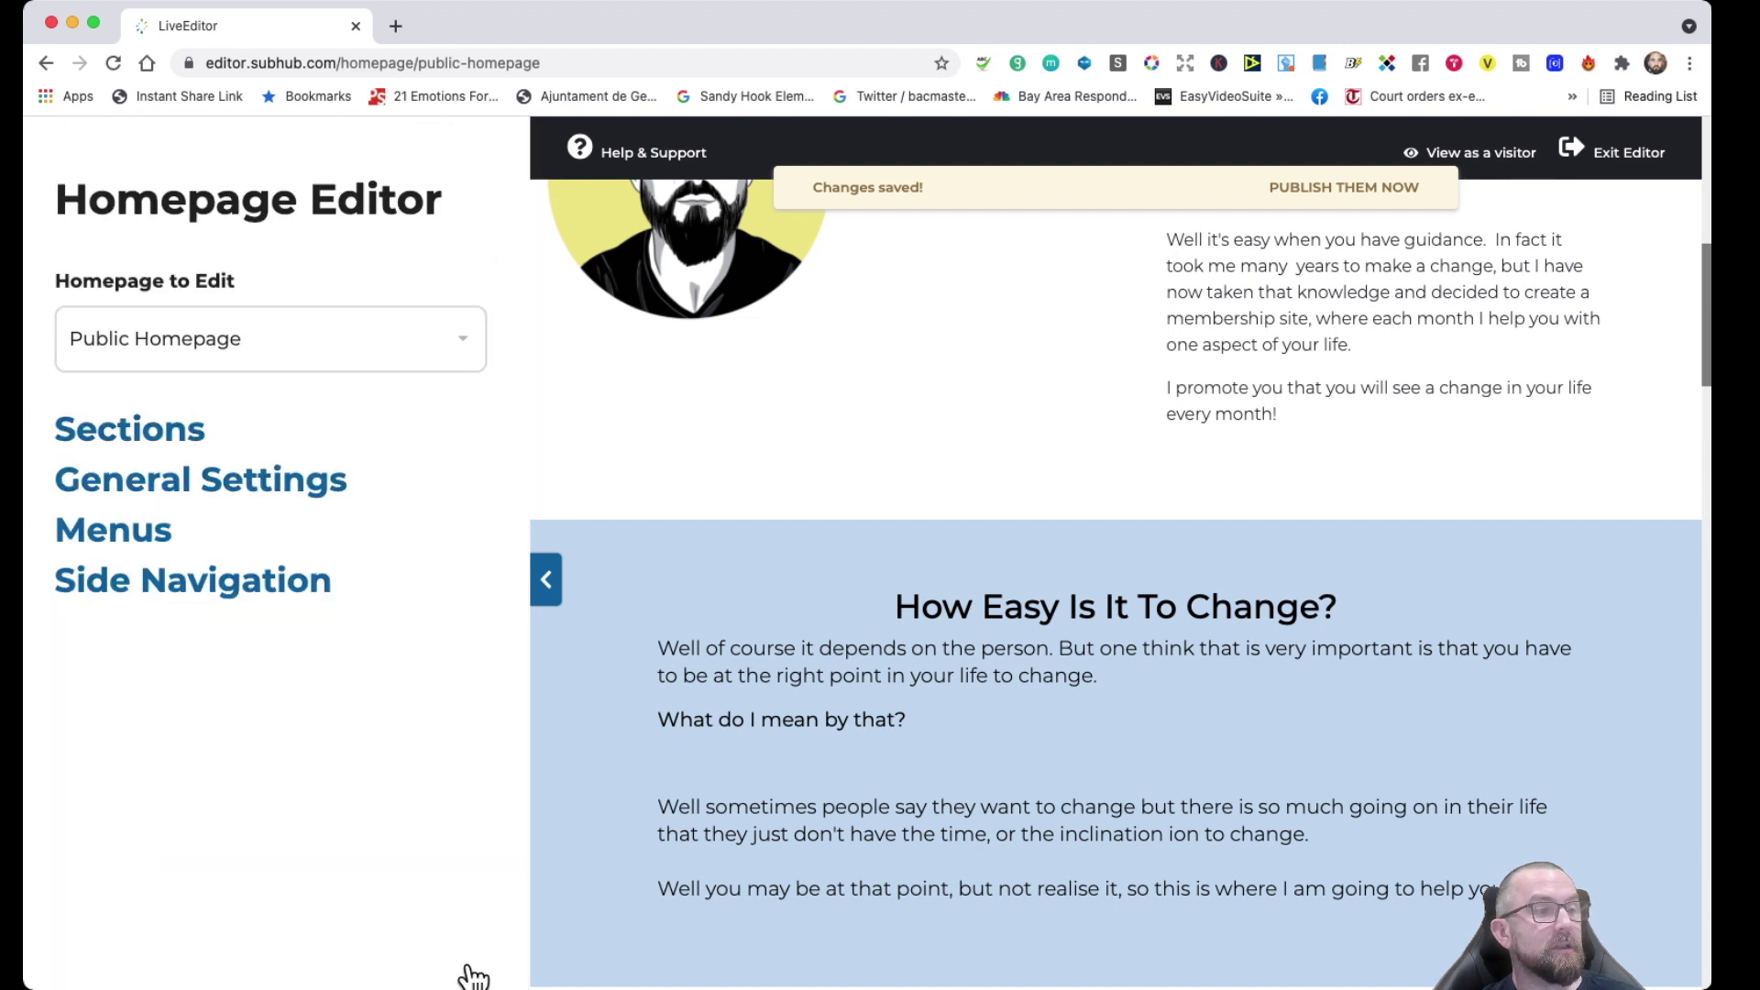
click(234, 482)
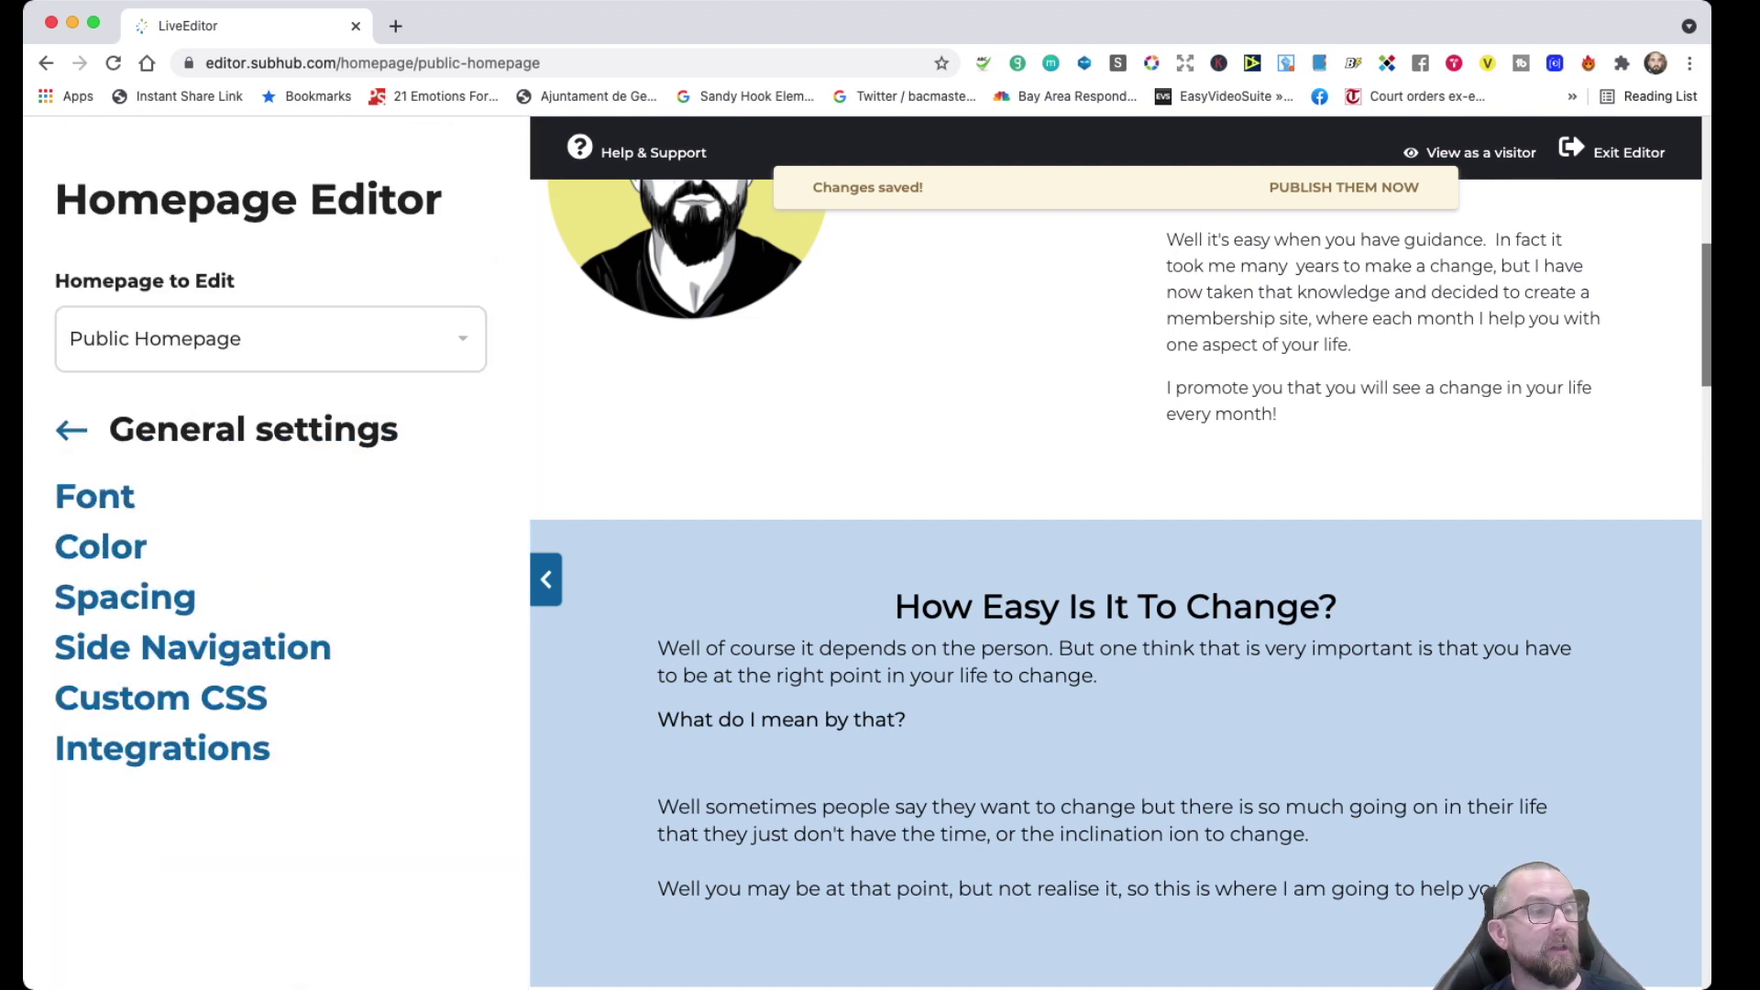
click(163, 749)
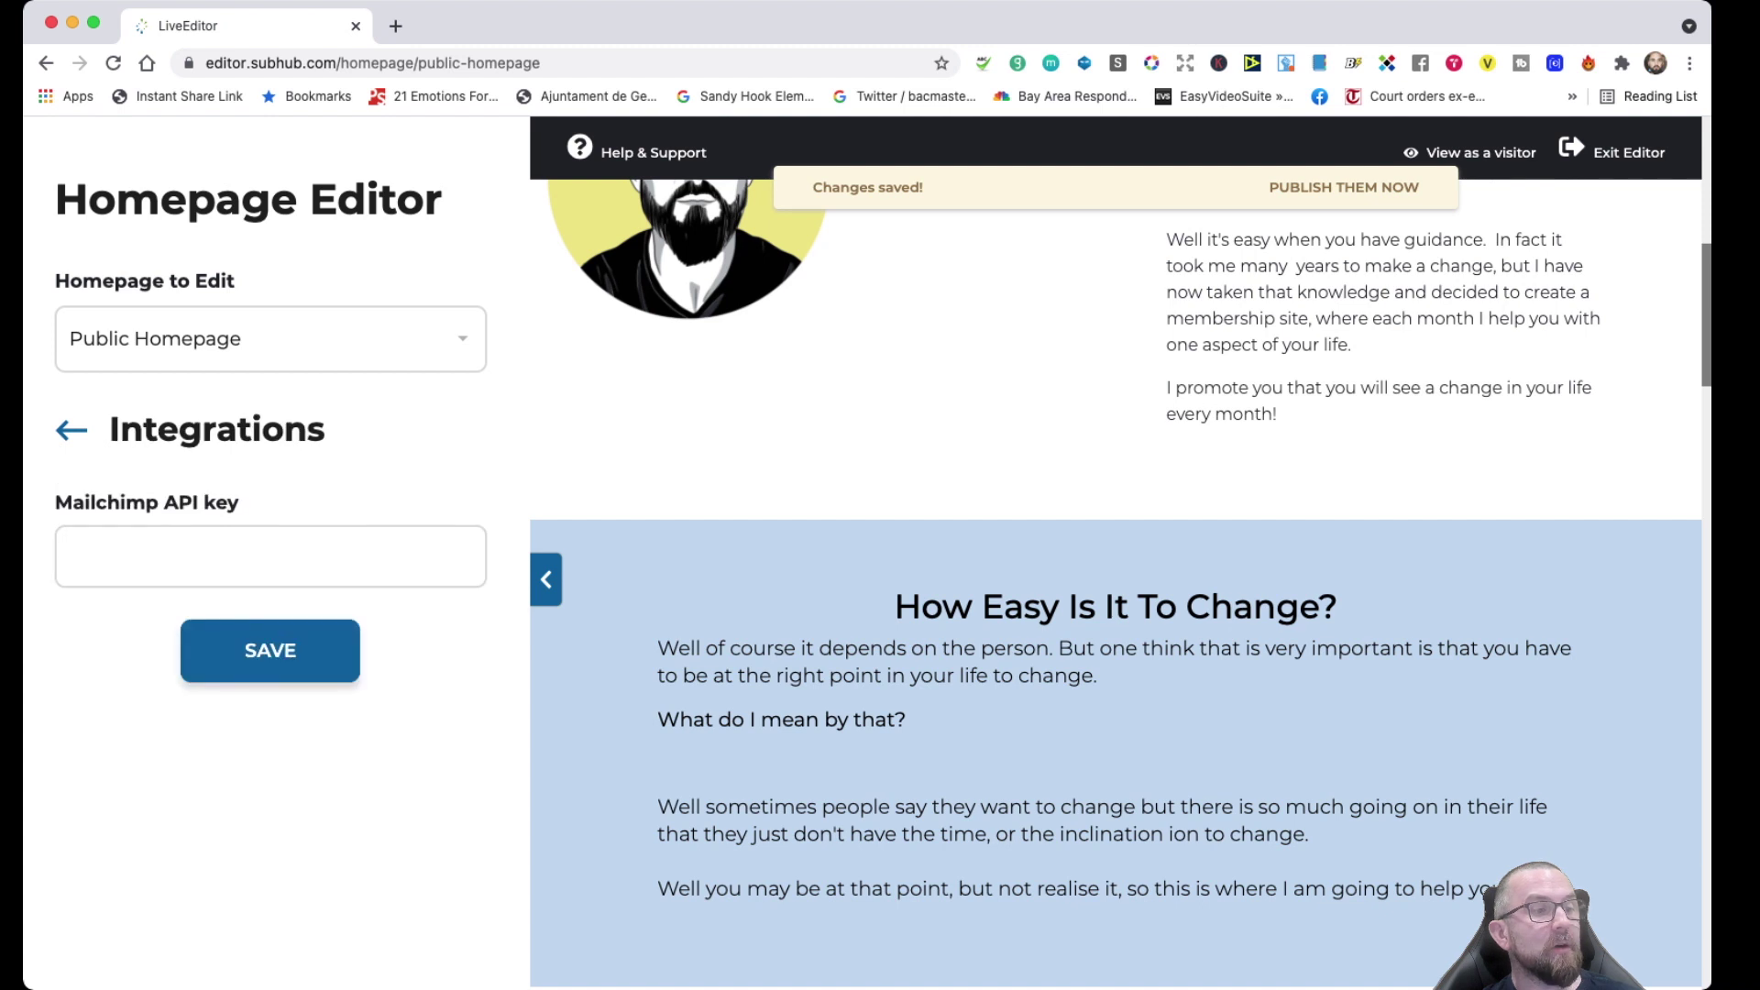
click(71, 430)
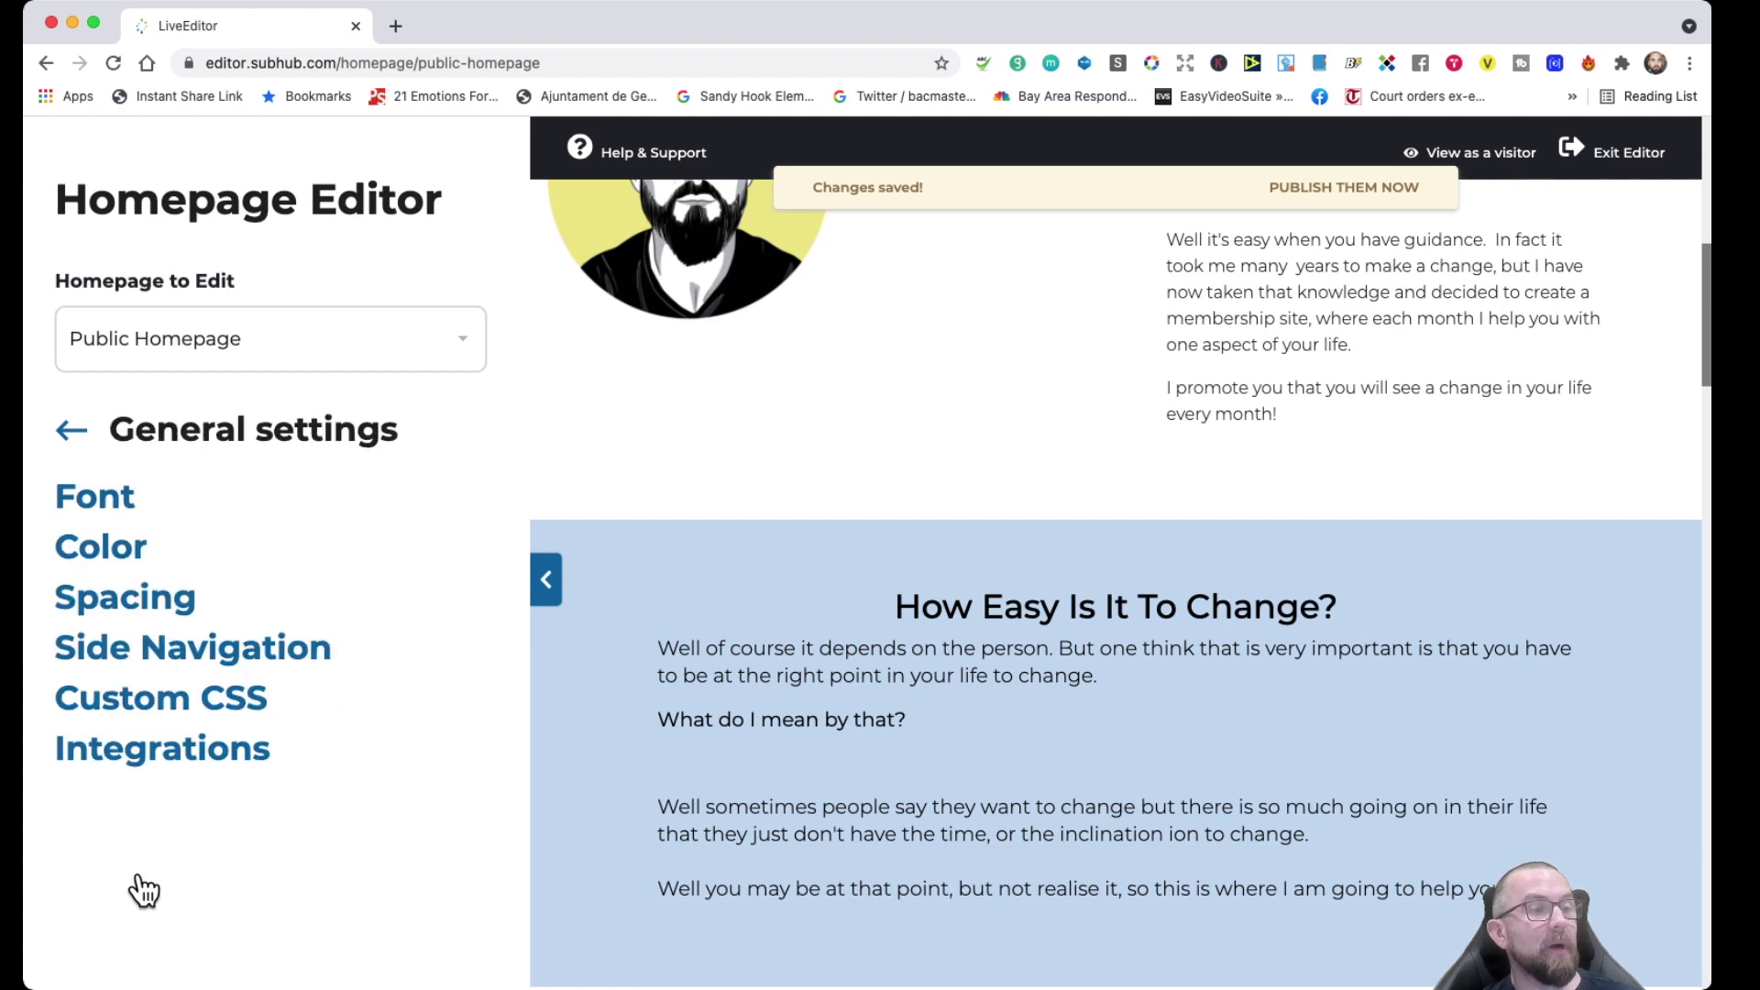
click(72, 430)
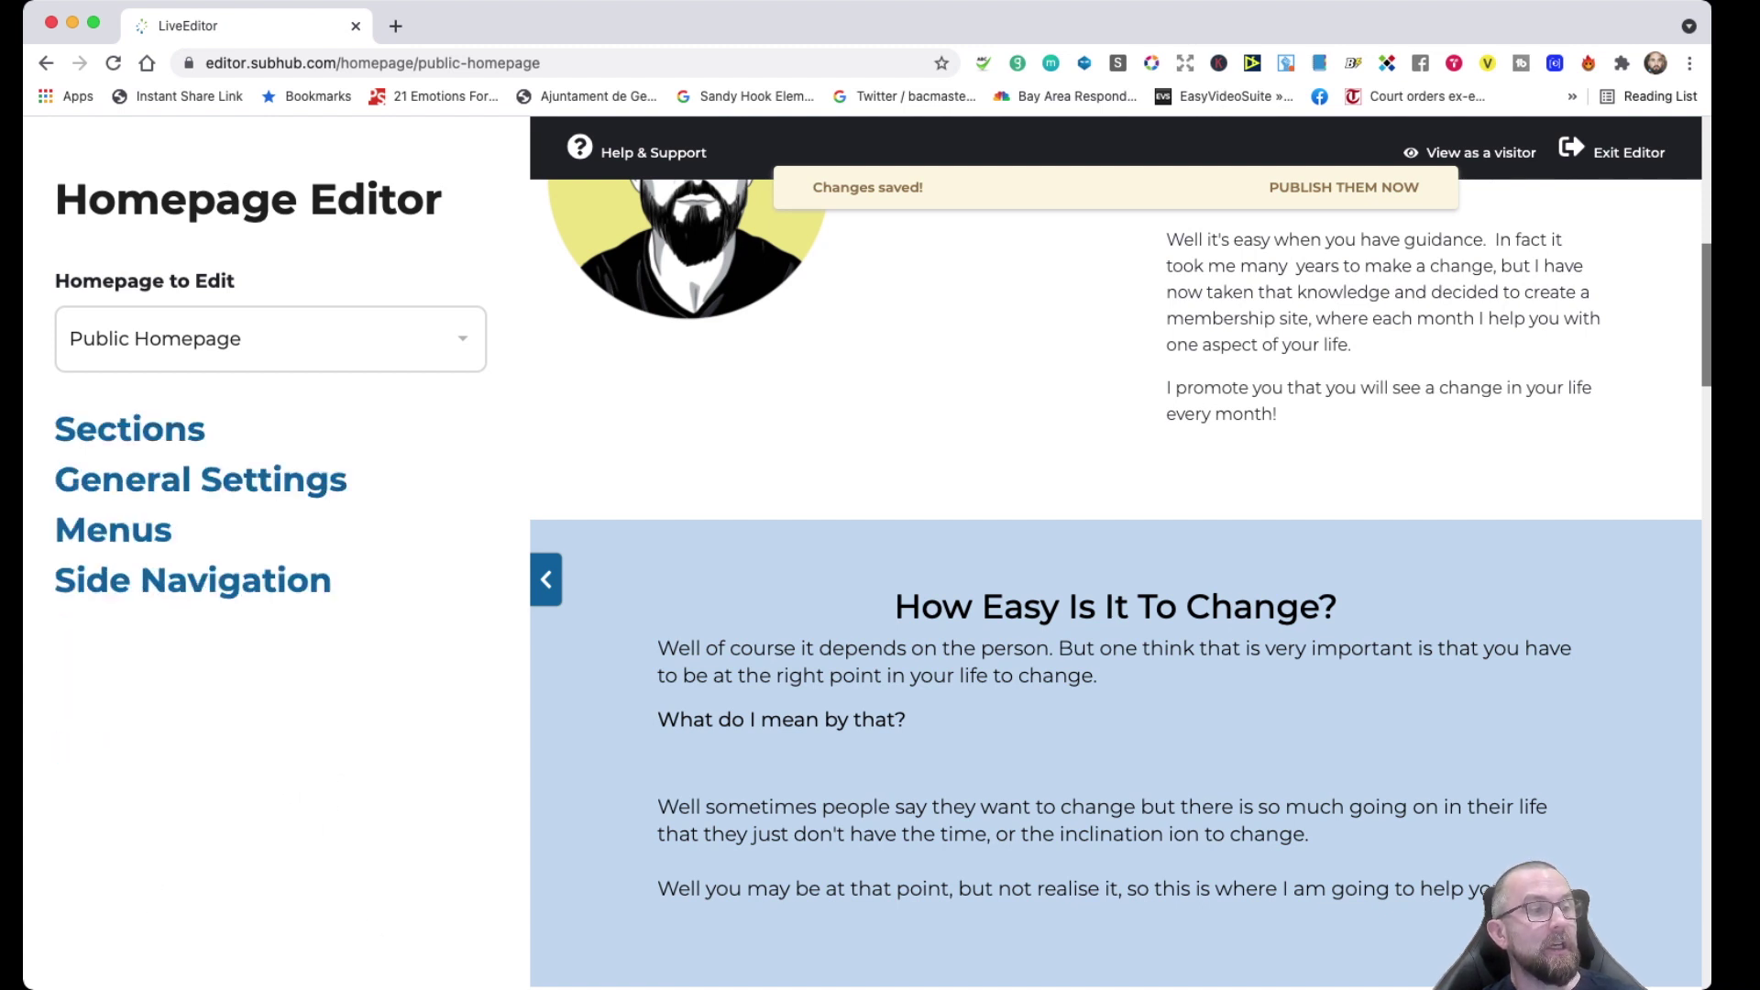
- Inspect the Top and Bottom menus and the Side Navigation settings, then reload the editor
click(113, 530)
click(86, 512)
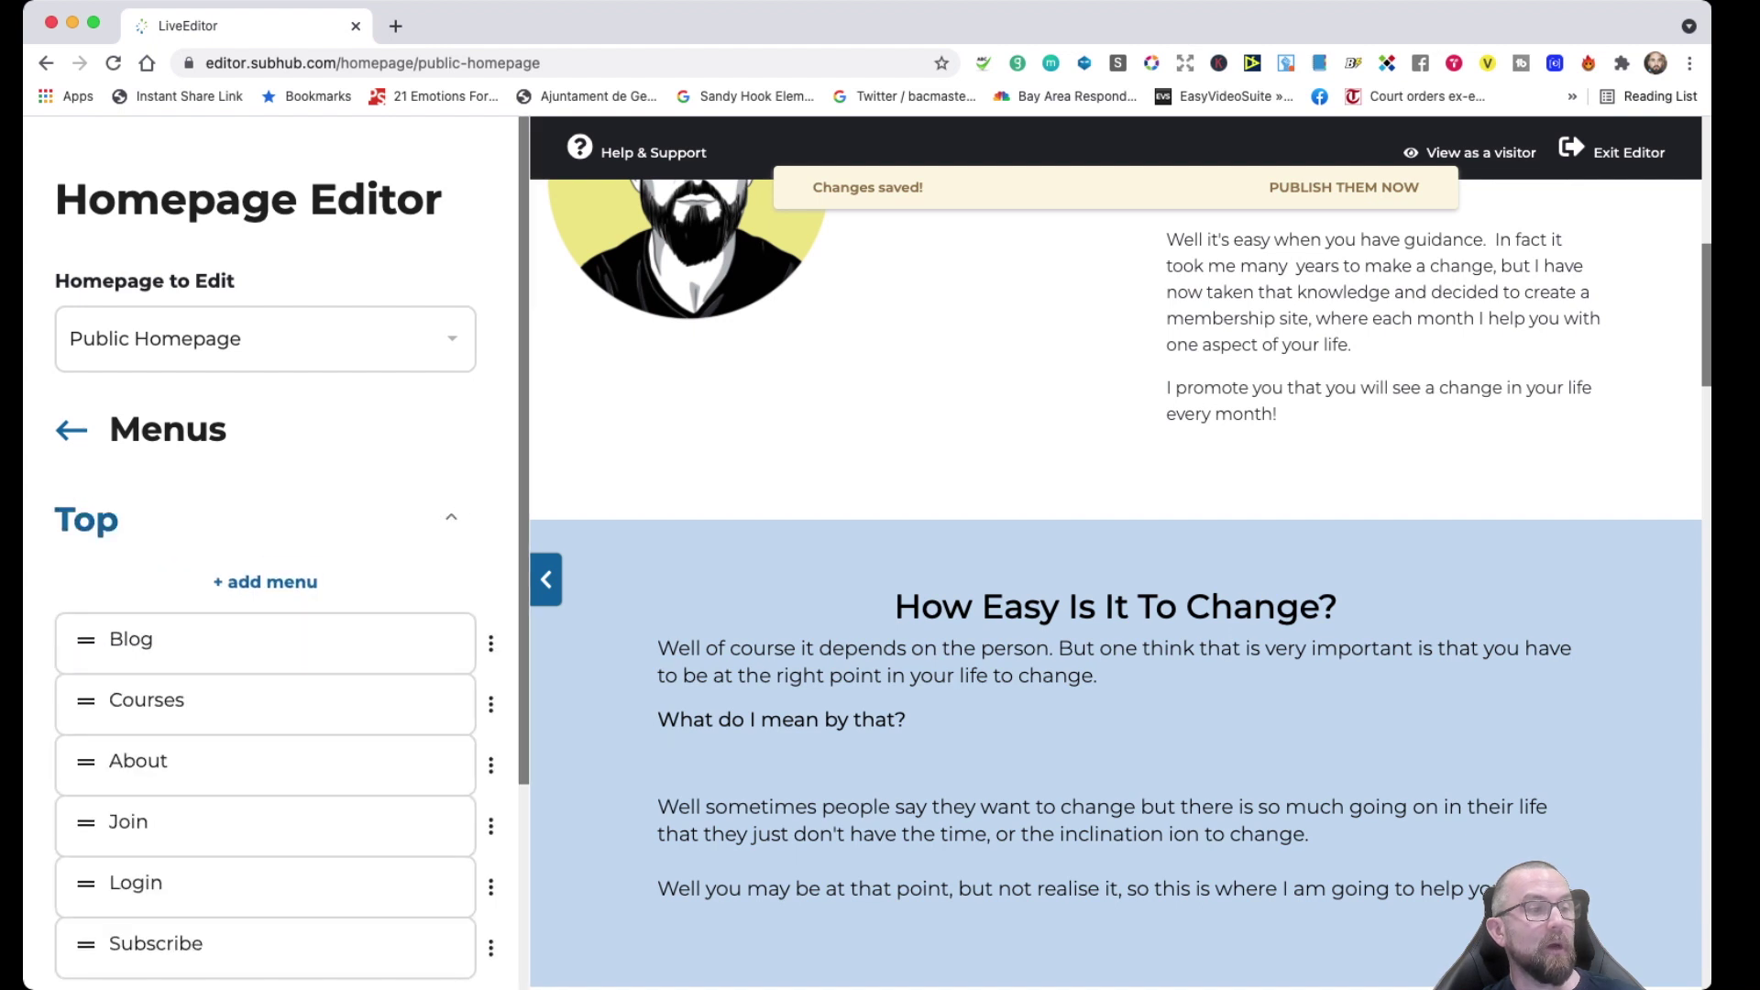
scroll(119, 816, down, 3)
click(121, 827)
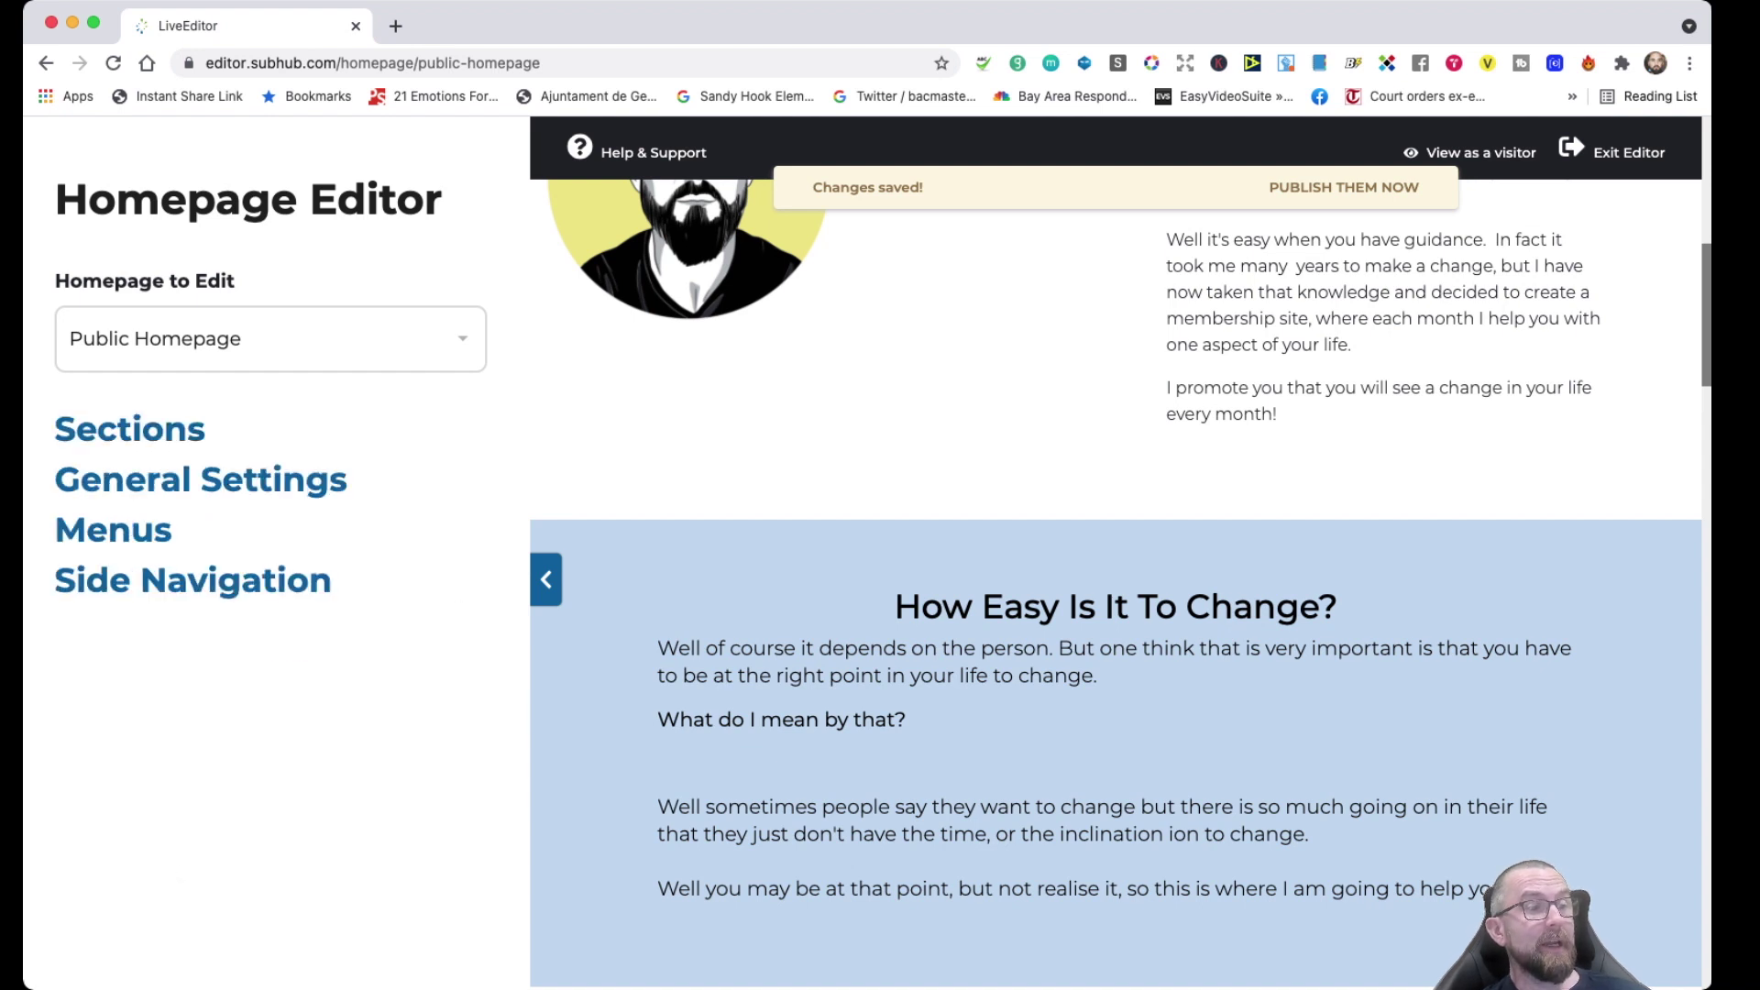
click(192, 581)
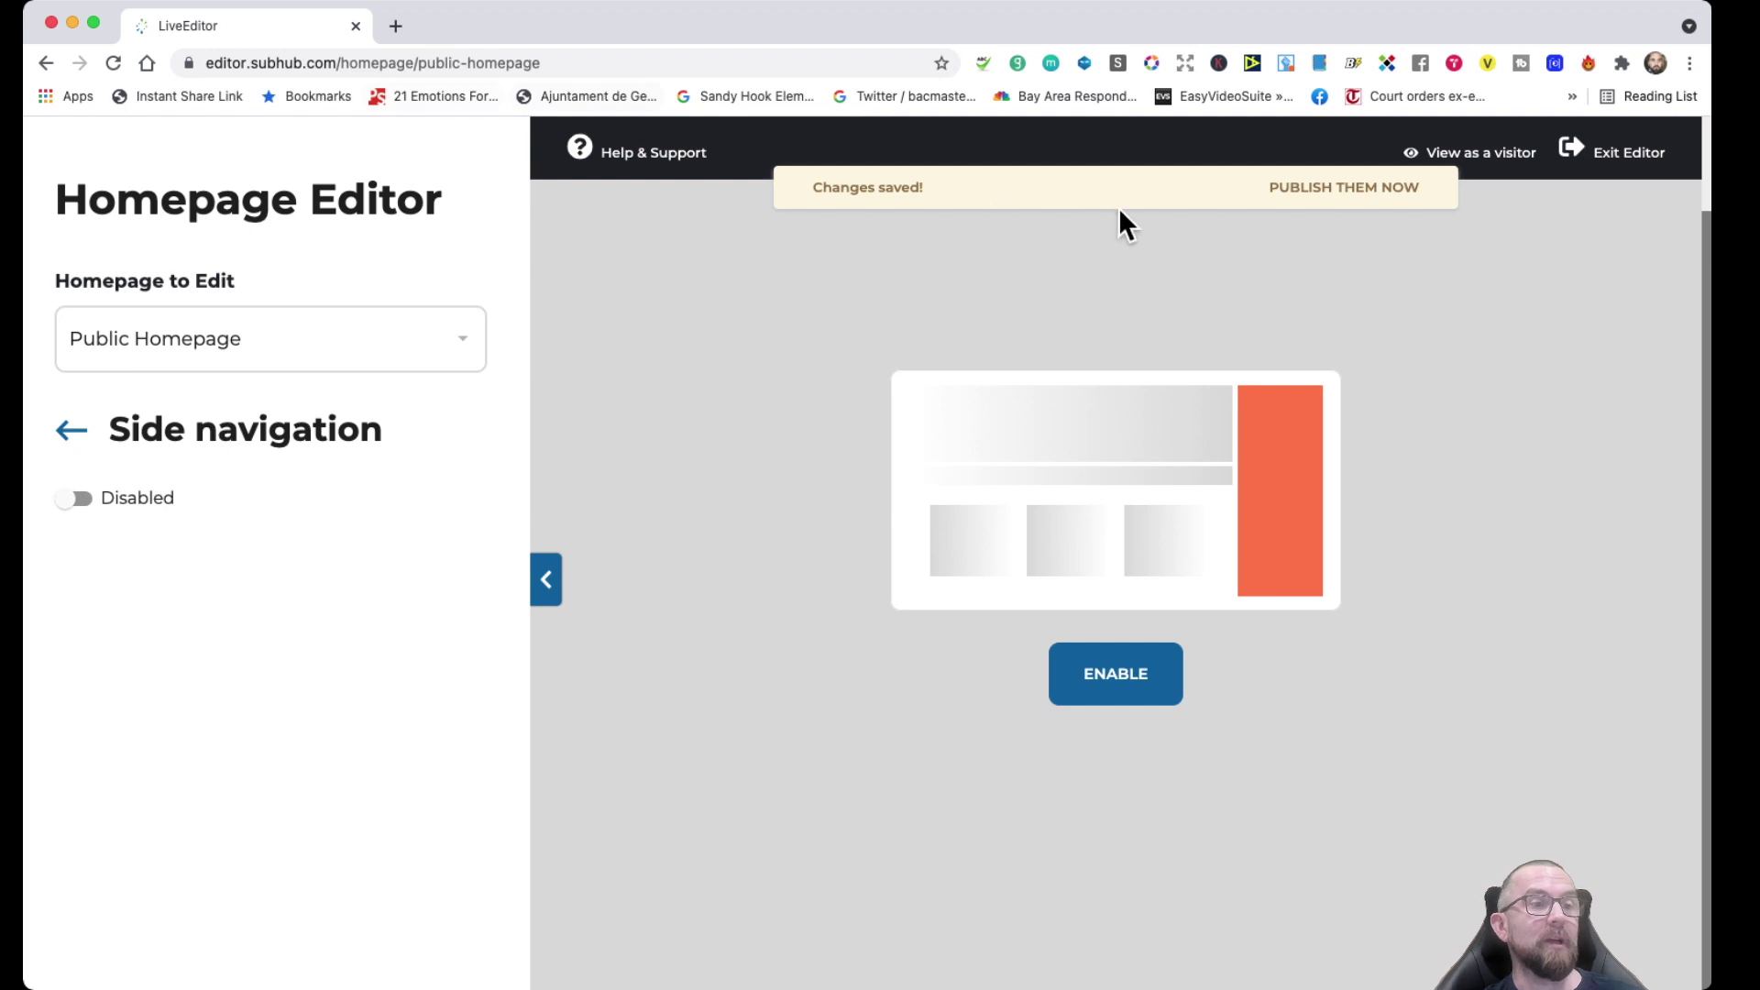
key(super+r)
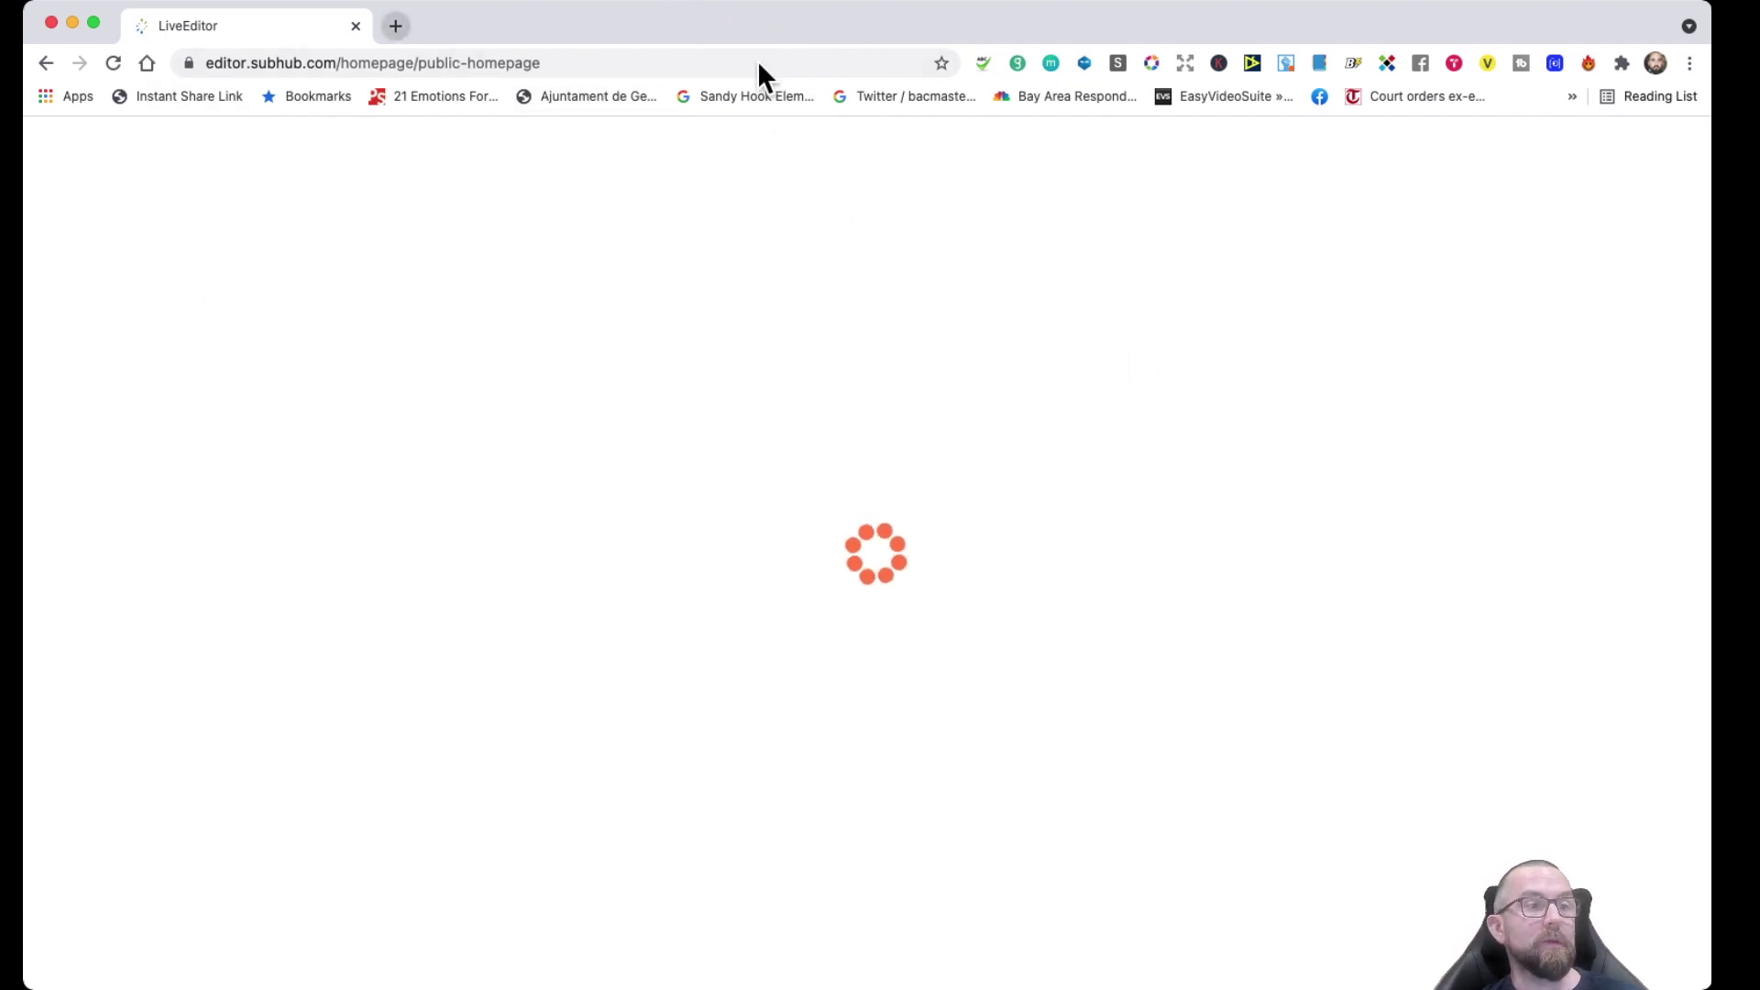
- Load changehowyouthink.com in a new browser tab
key(super+t)
text(changehowyouthink.com)
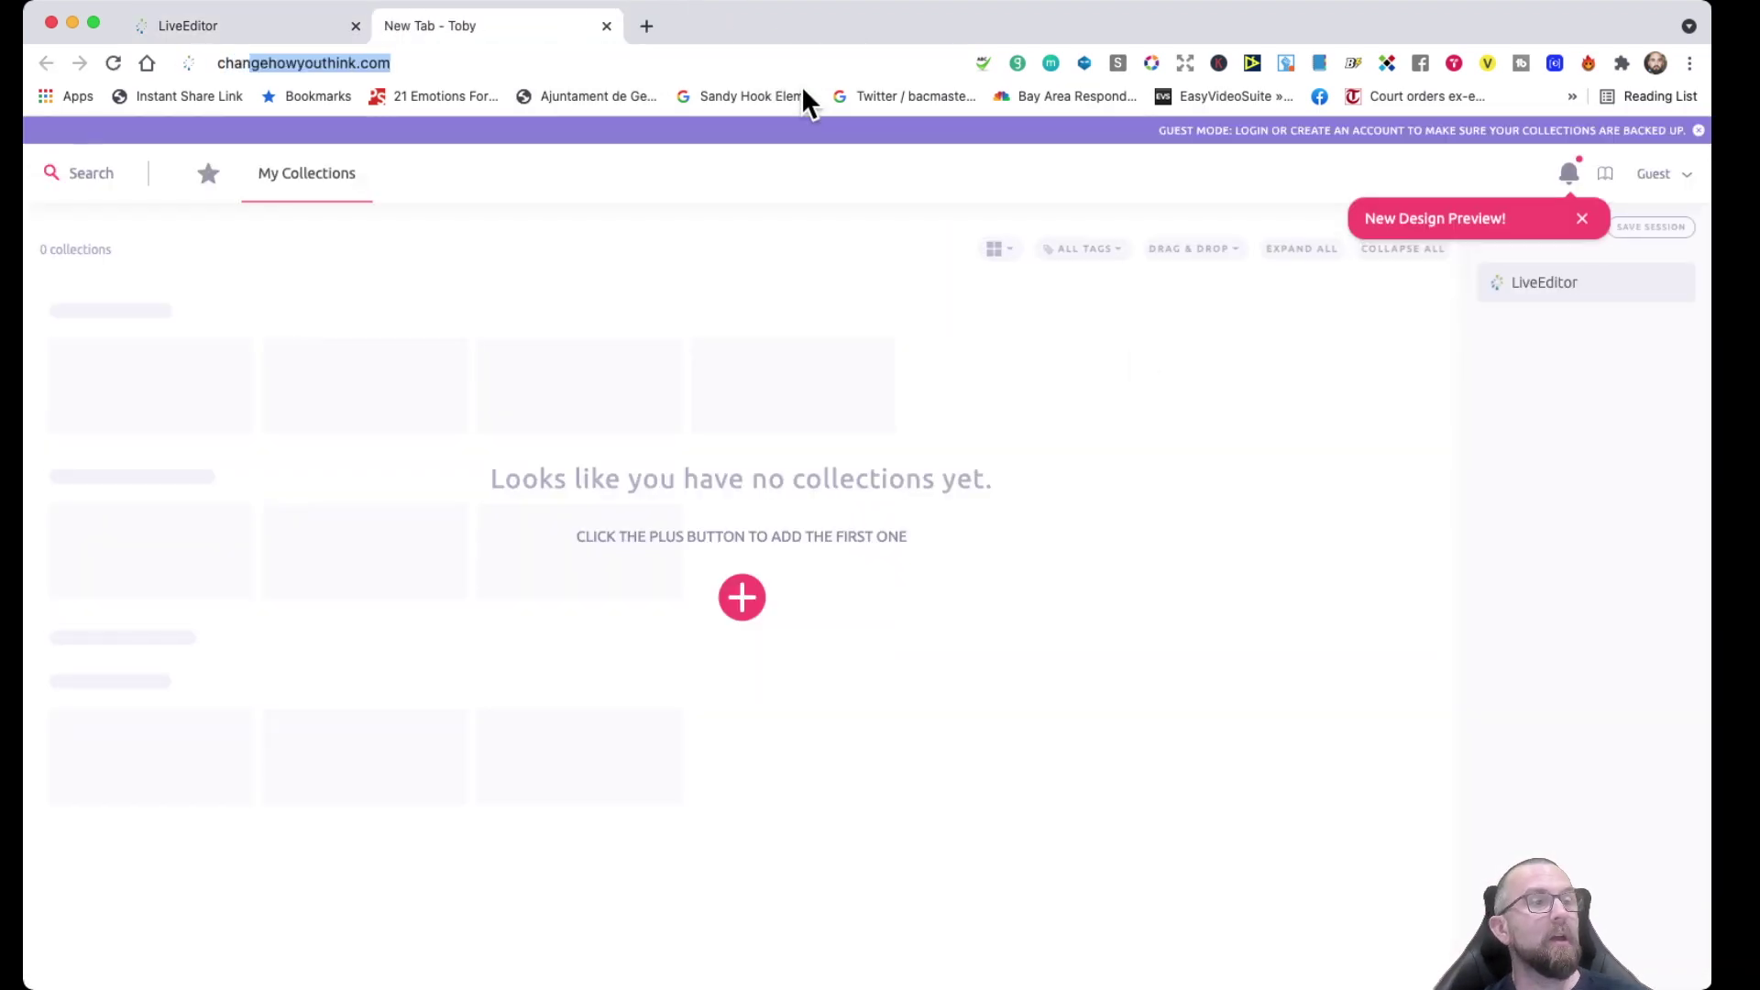
key(Return)
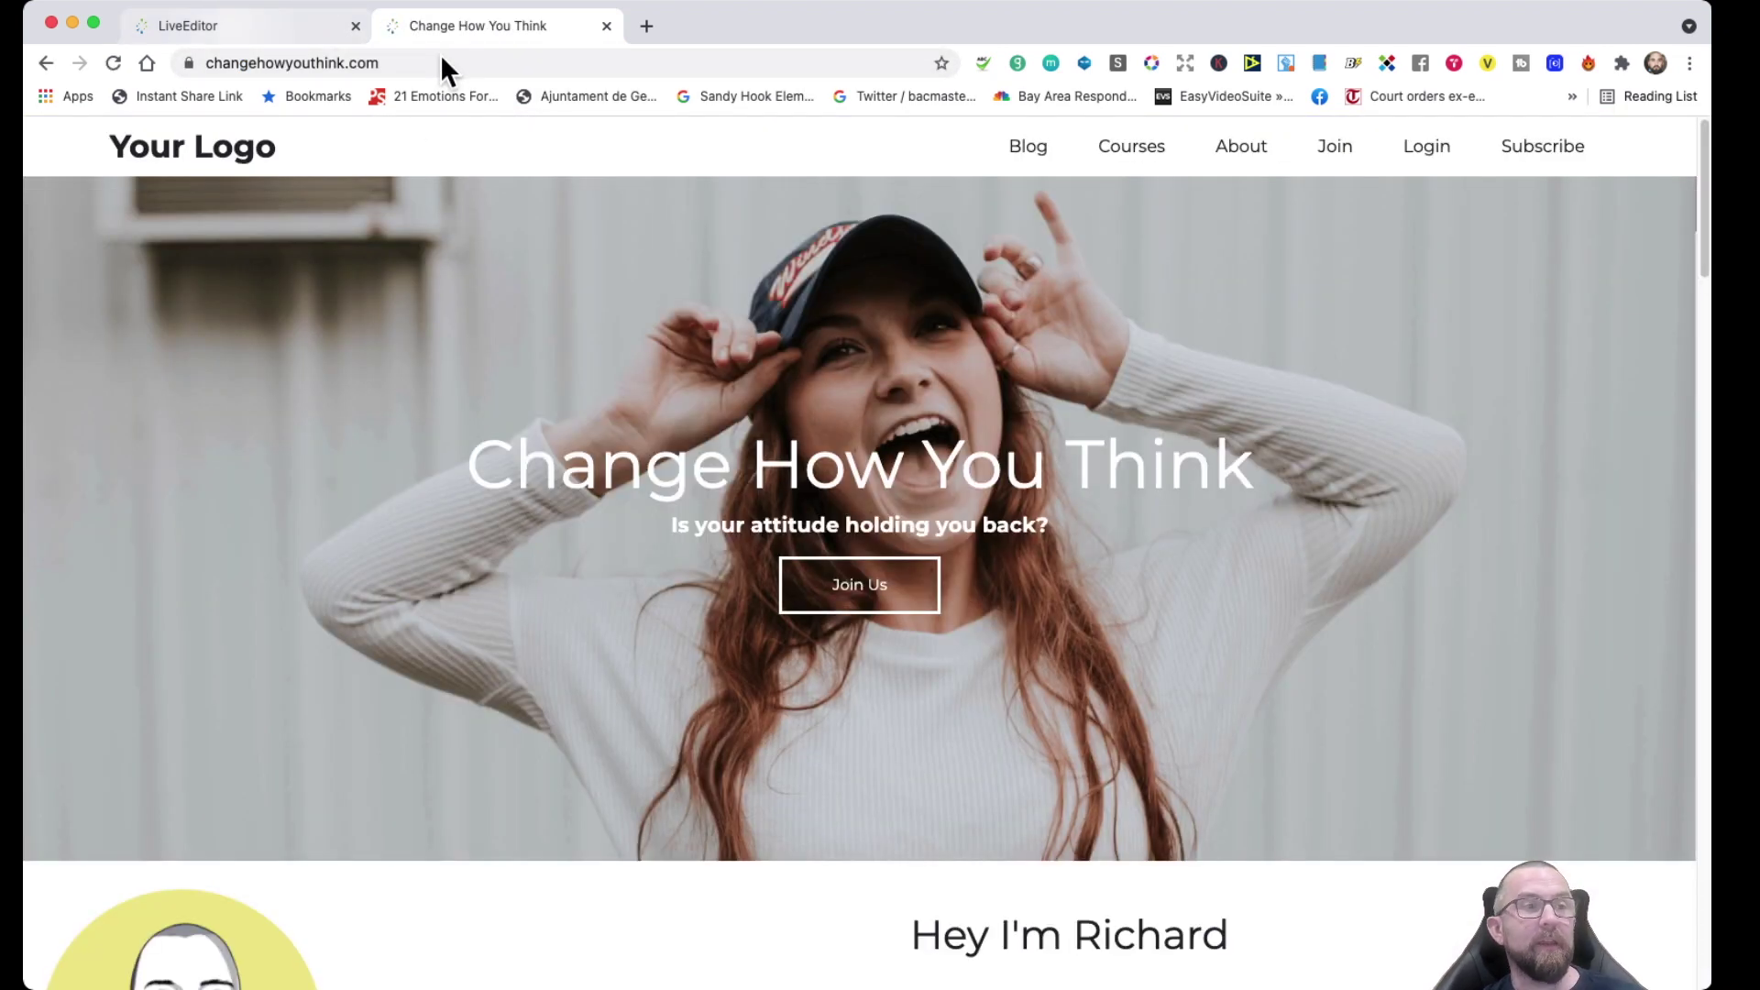
- Back in the homepage editor tab, exit the editor to the admin Control Panel
click(285, 28)
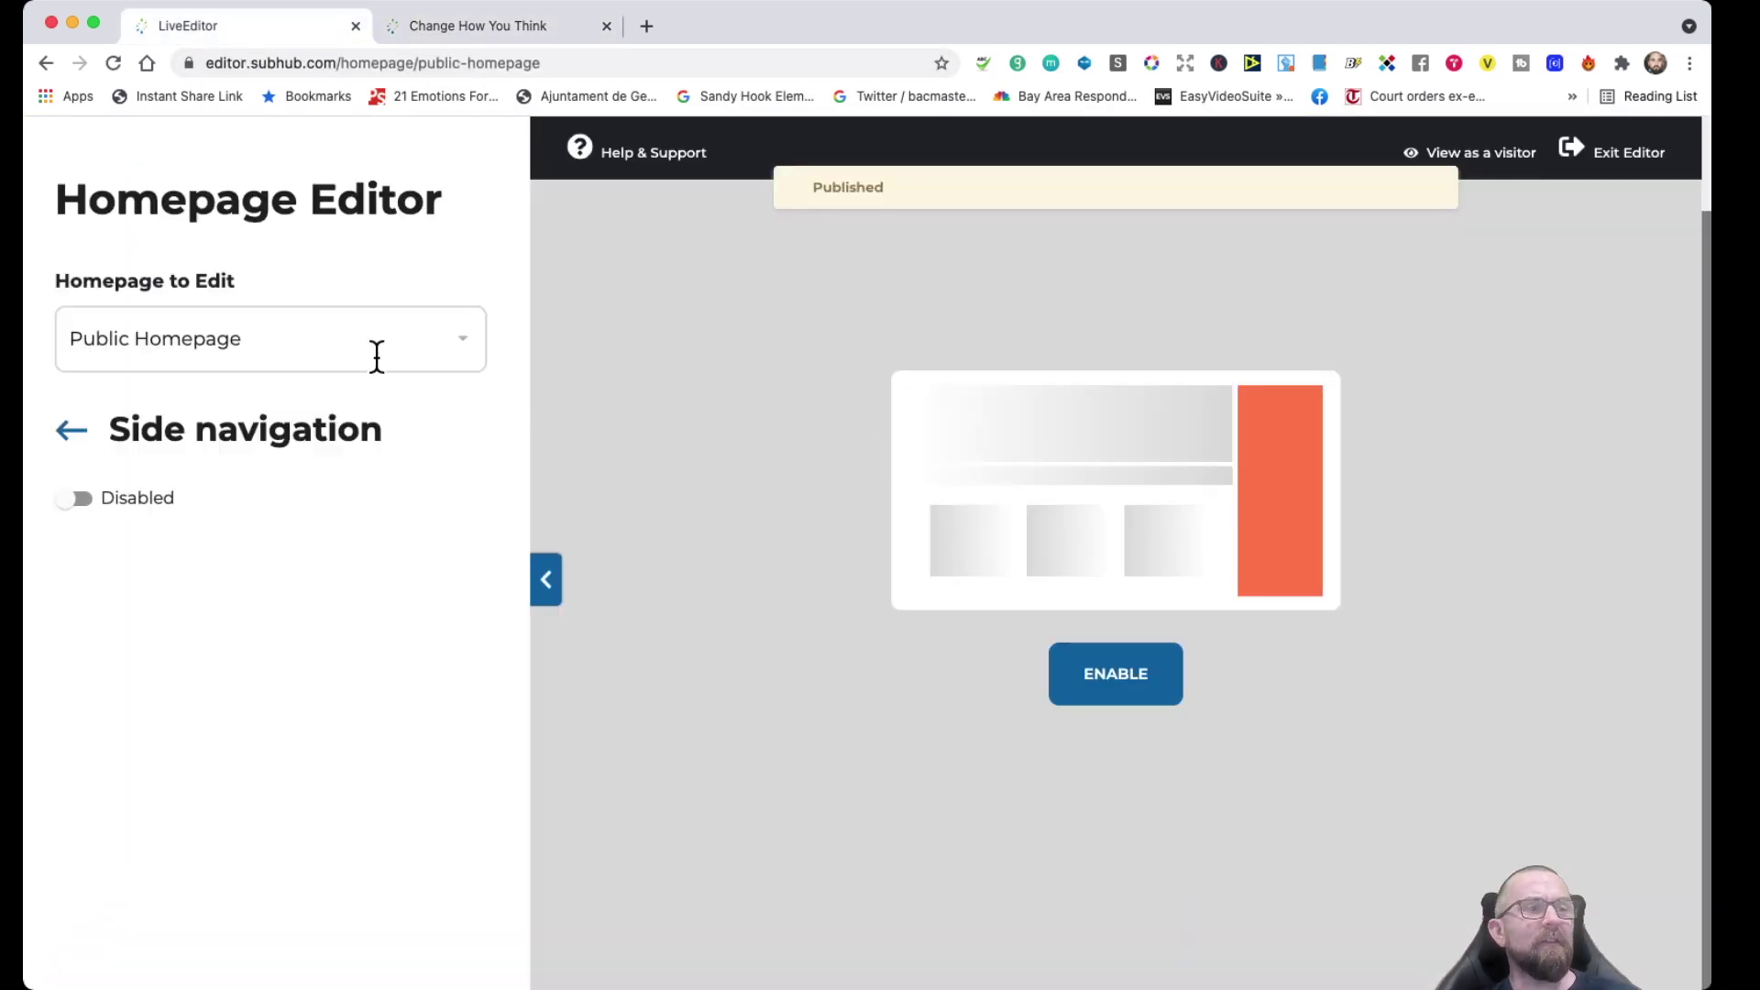
click(136, 871)
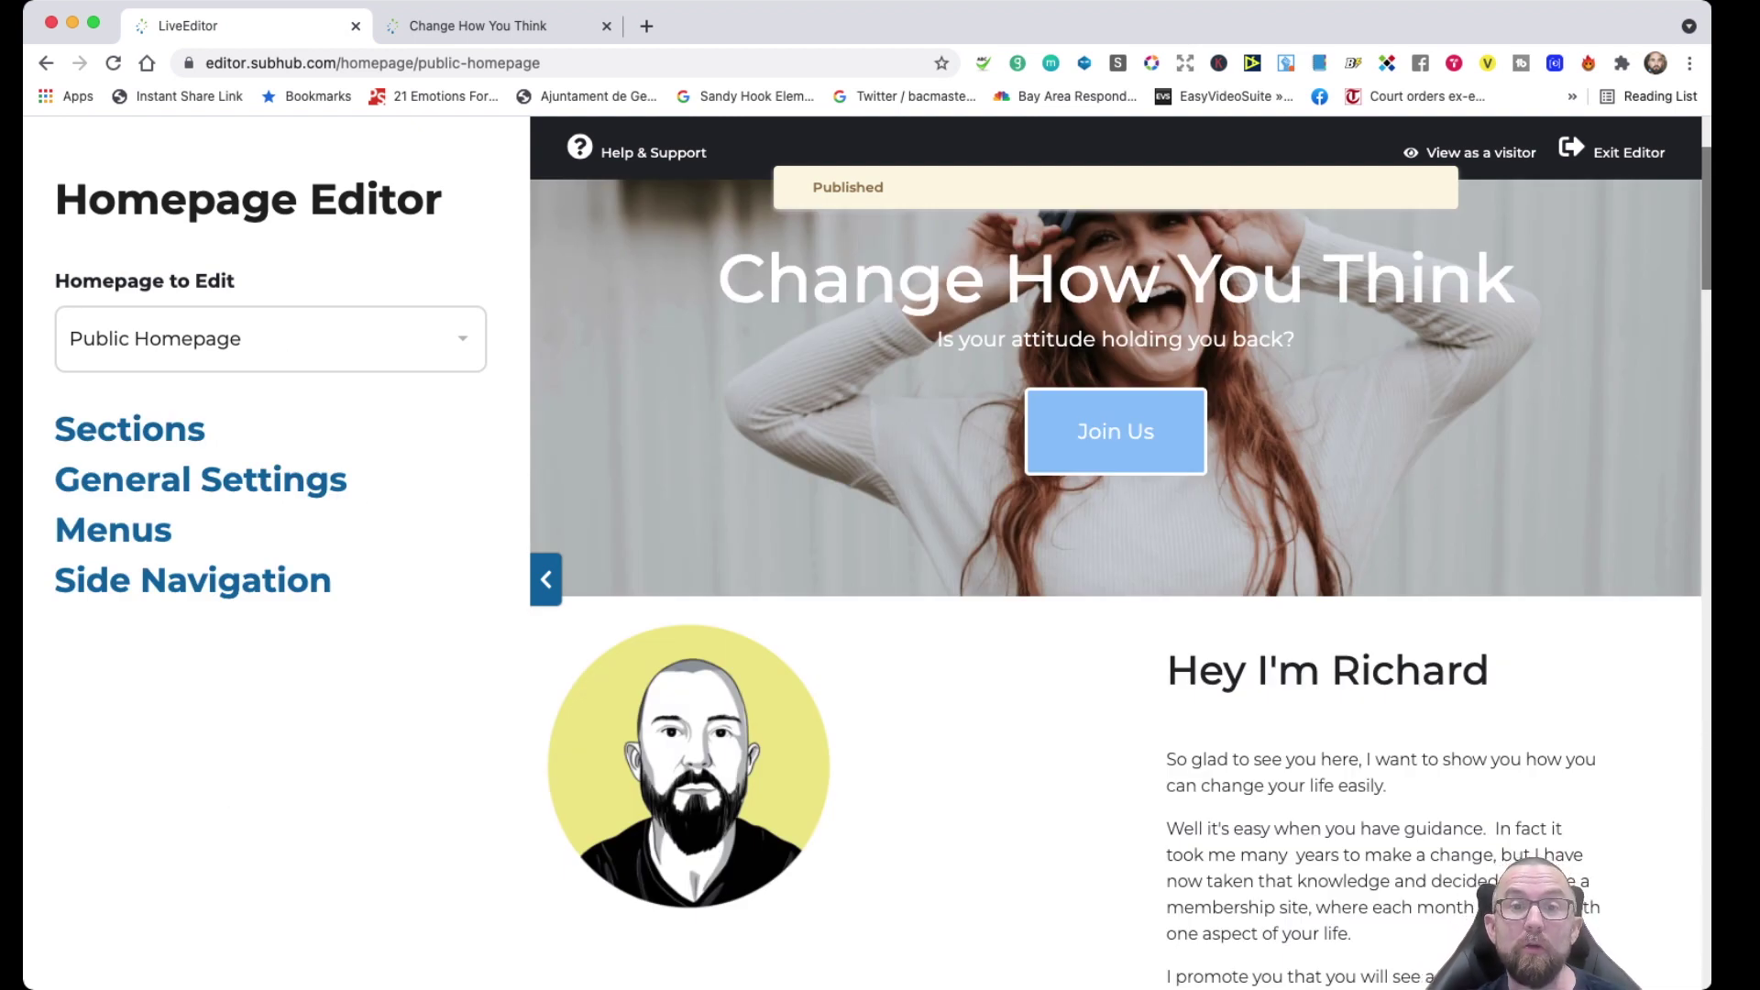
click(1617, 152)
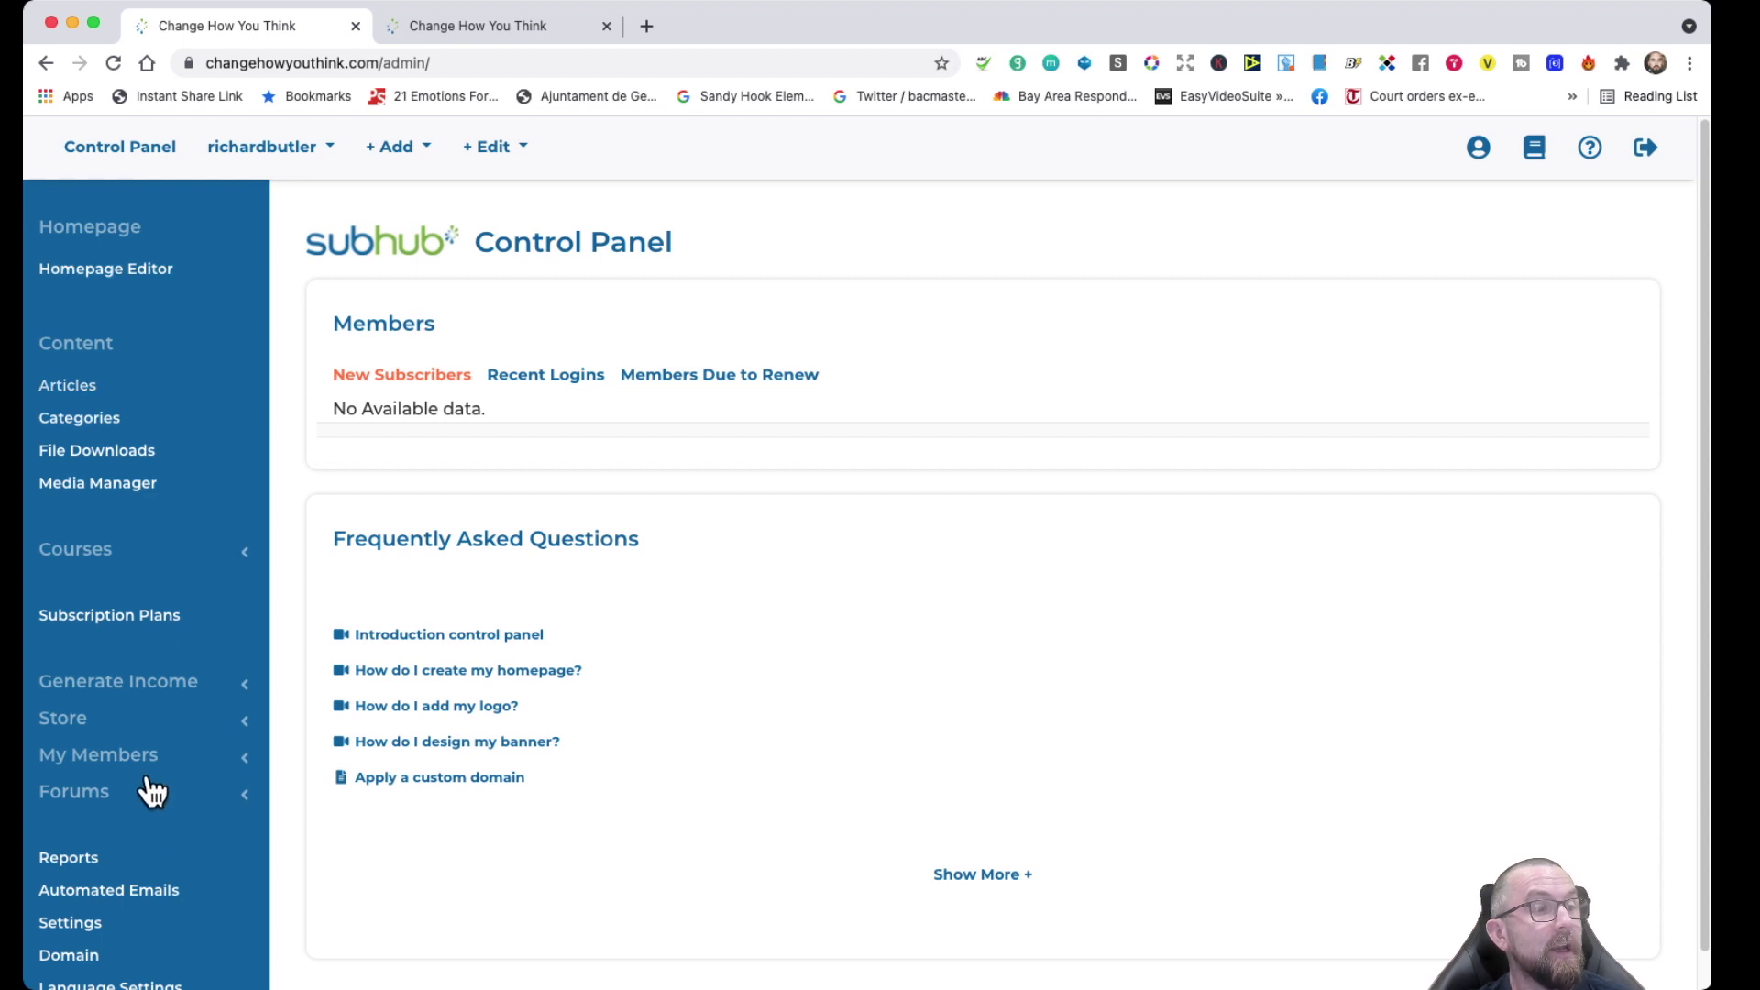
- Open 'What does it take to change?' from Articles for editing and scroll through its fields
click(69, 385)
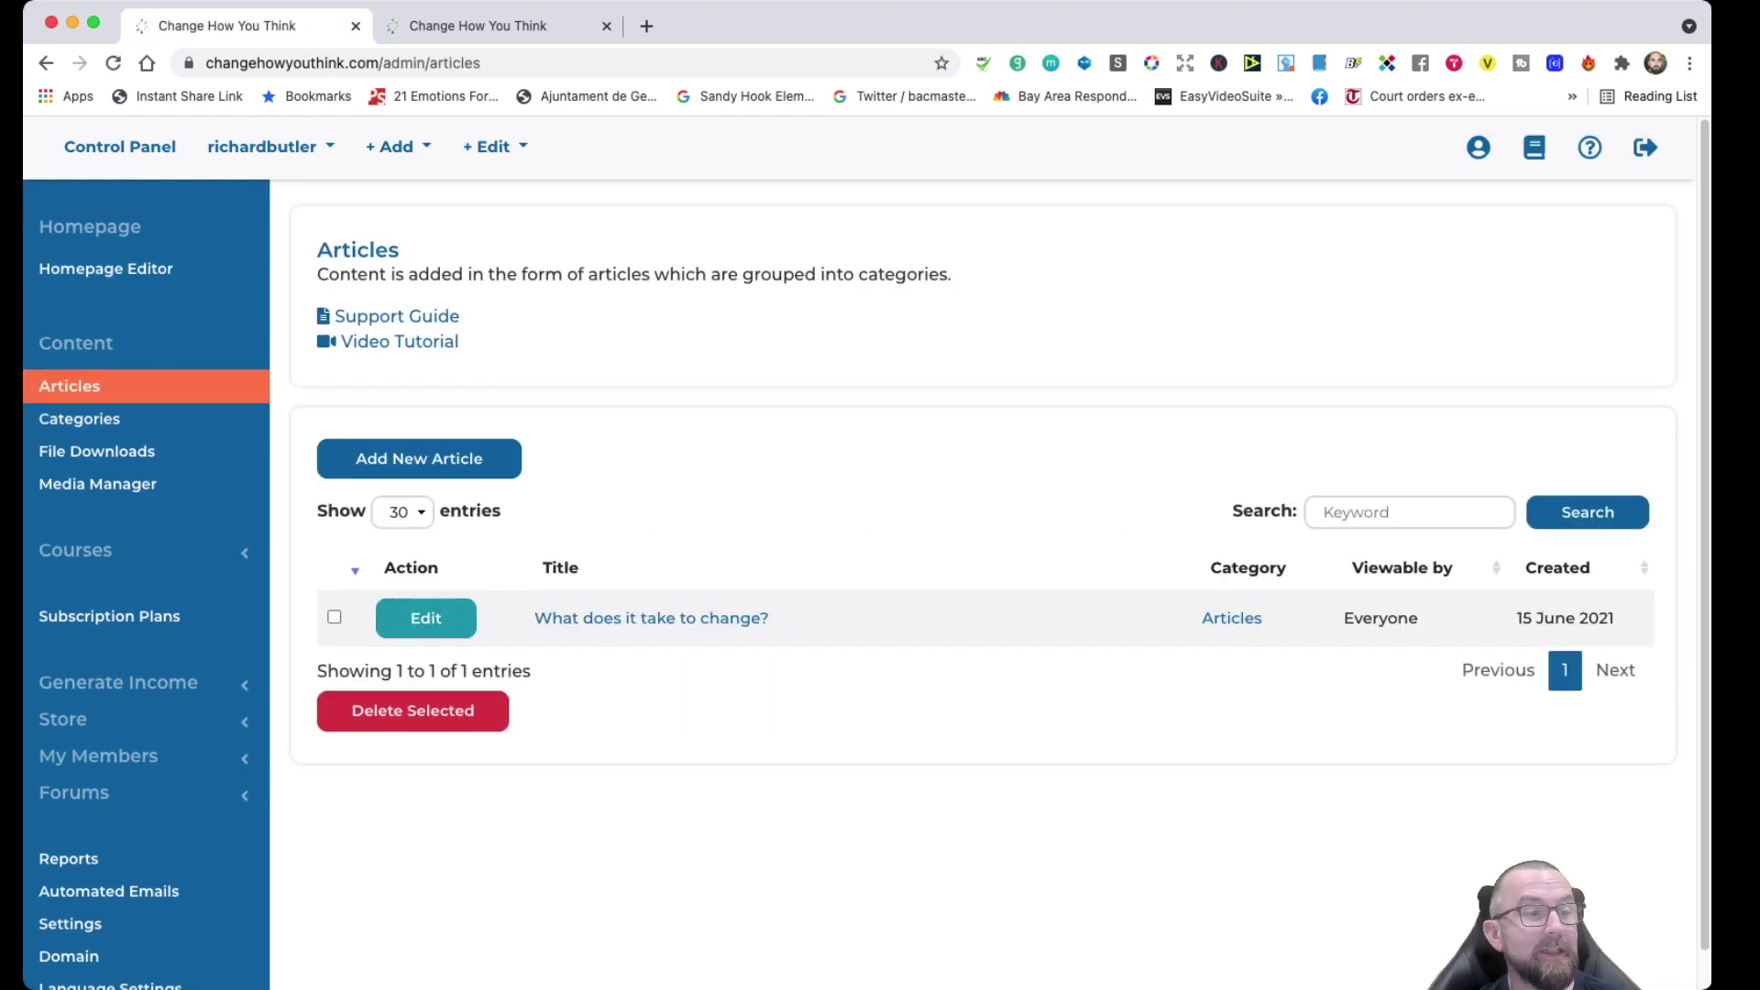
click(425, 618)
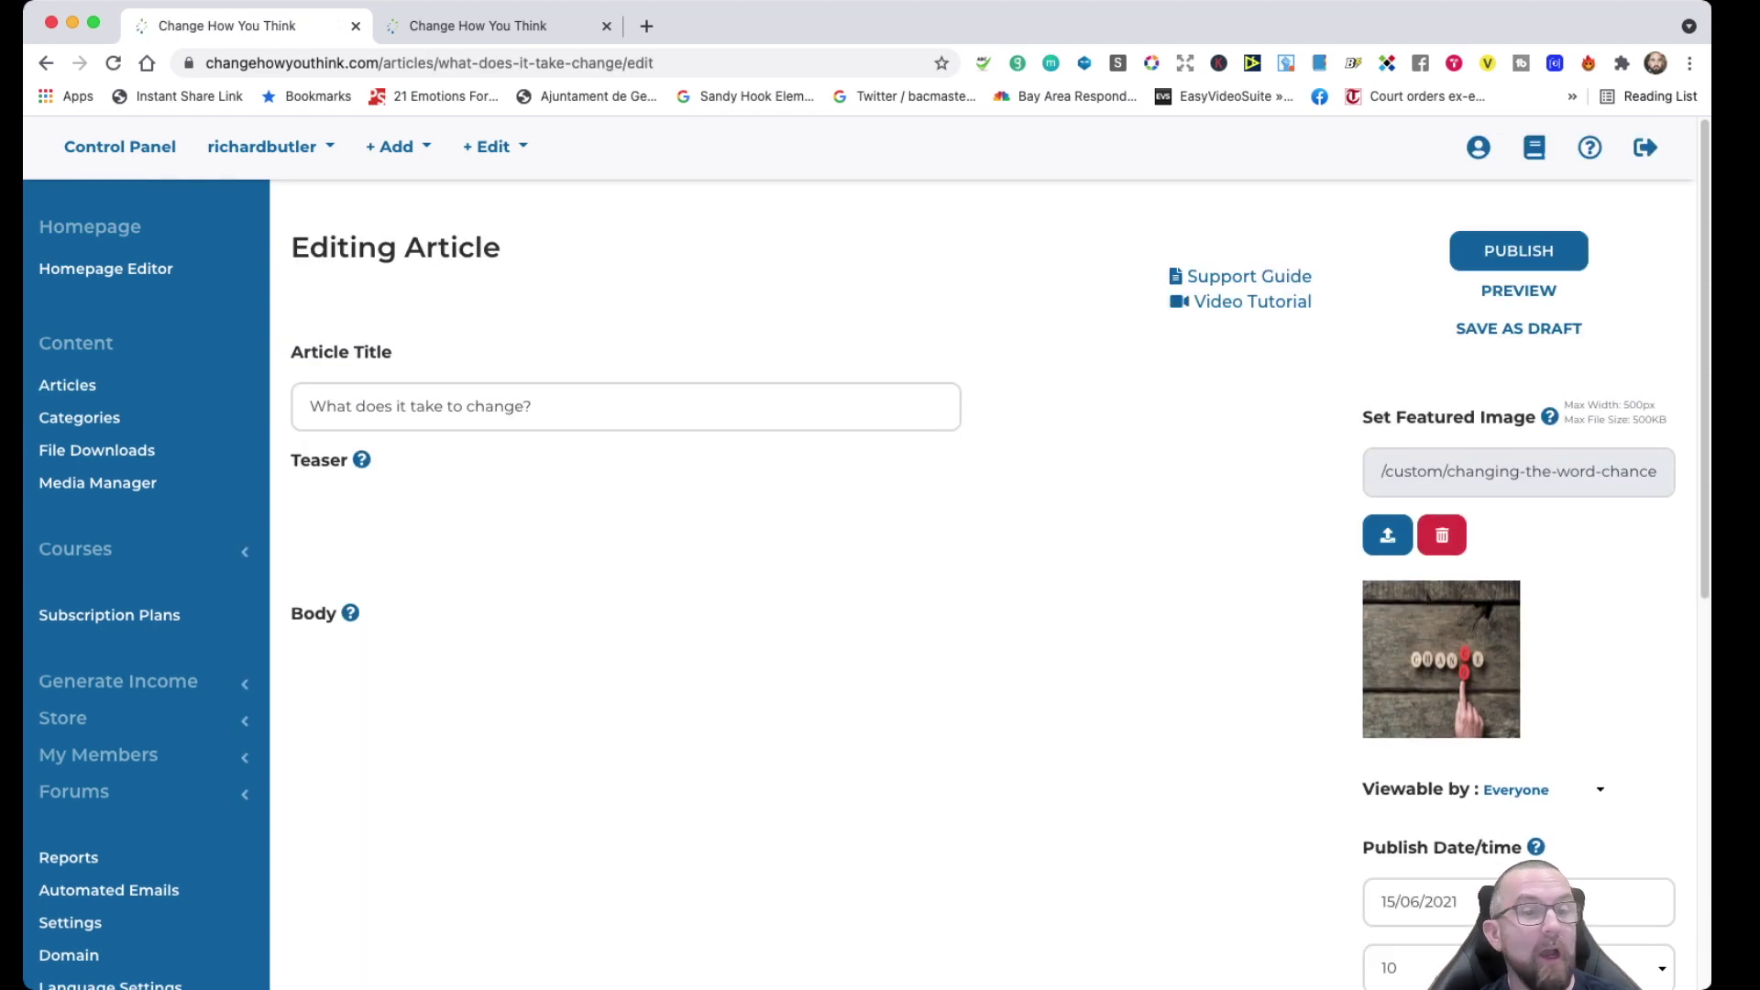
scroll(1411, 866, down, 10)
scroll(866, 587, up, 1)
scroll(867, 587, up, 6)
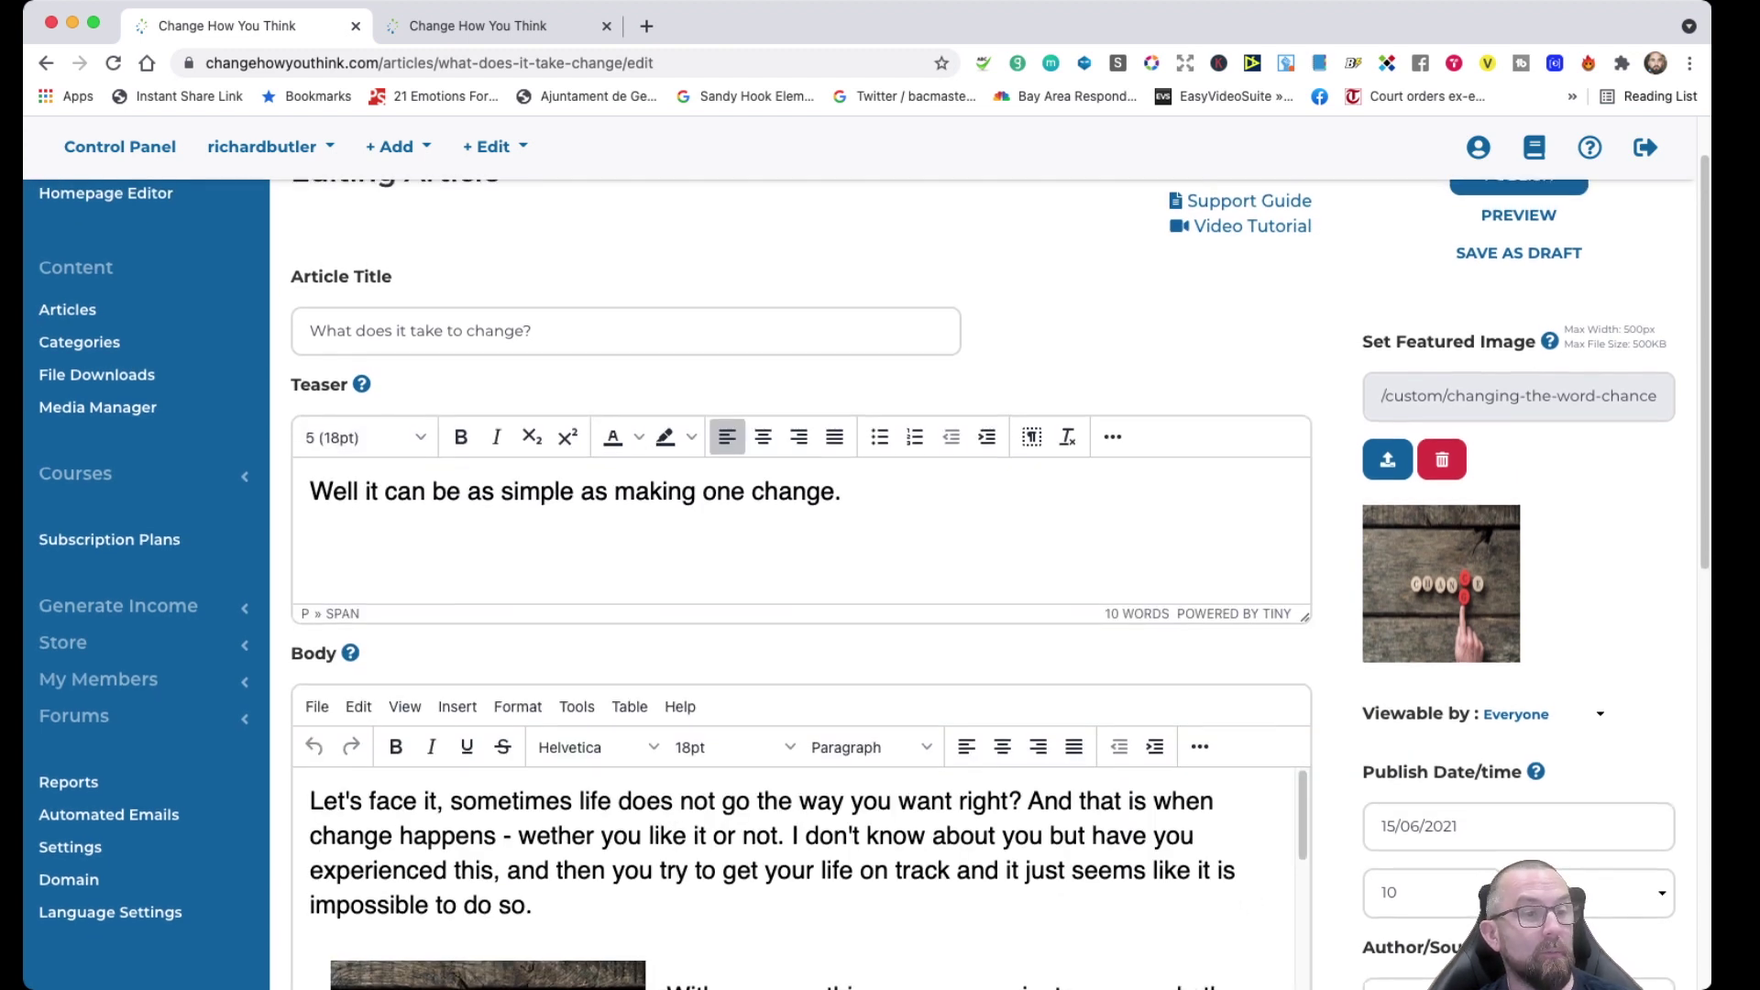
scroll(798, 568, down, 3)
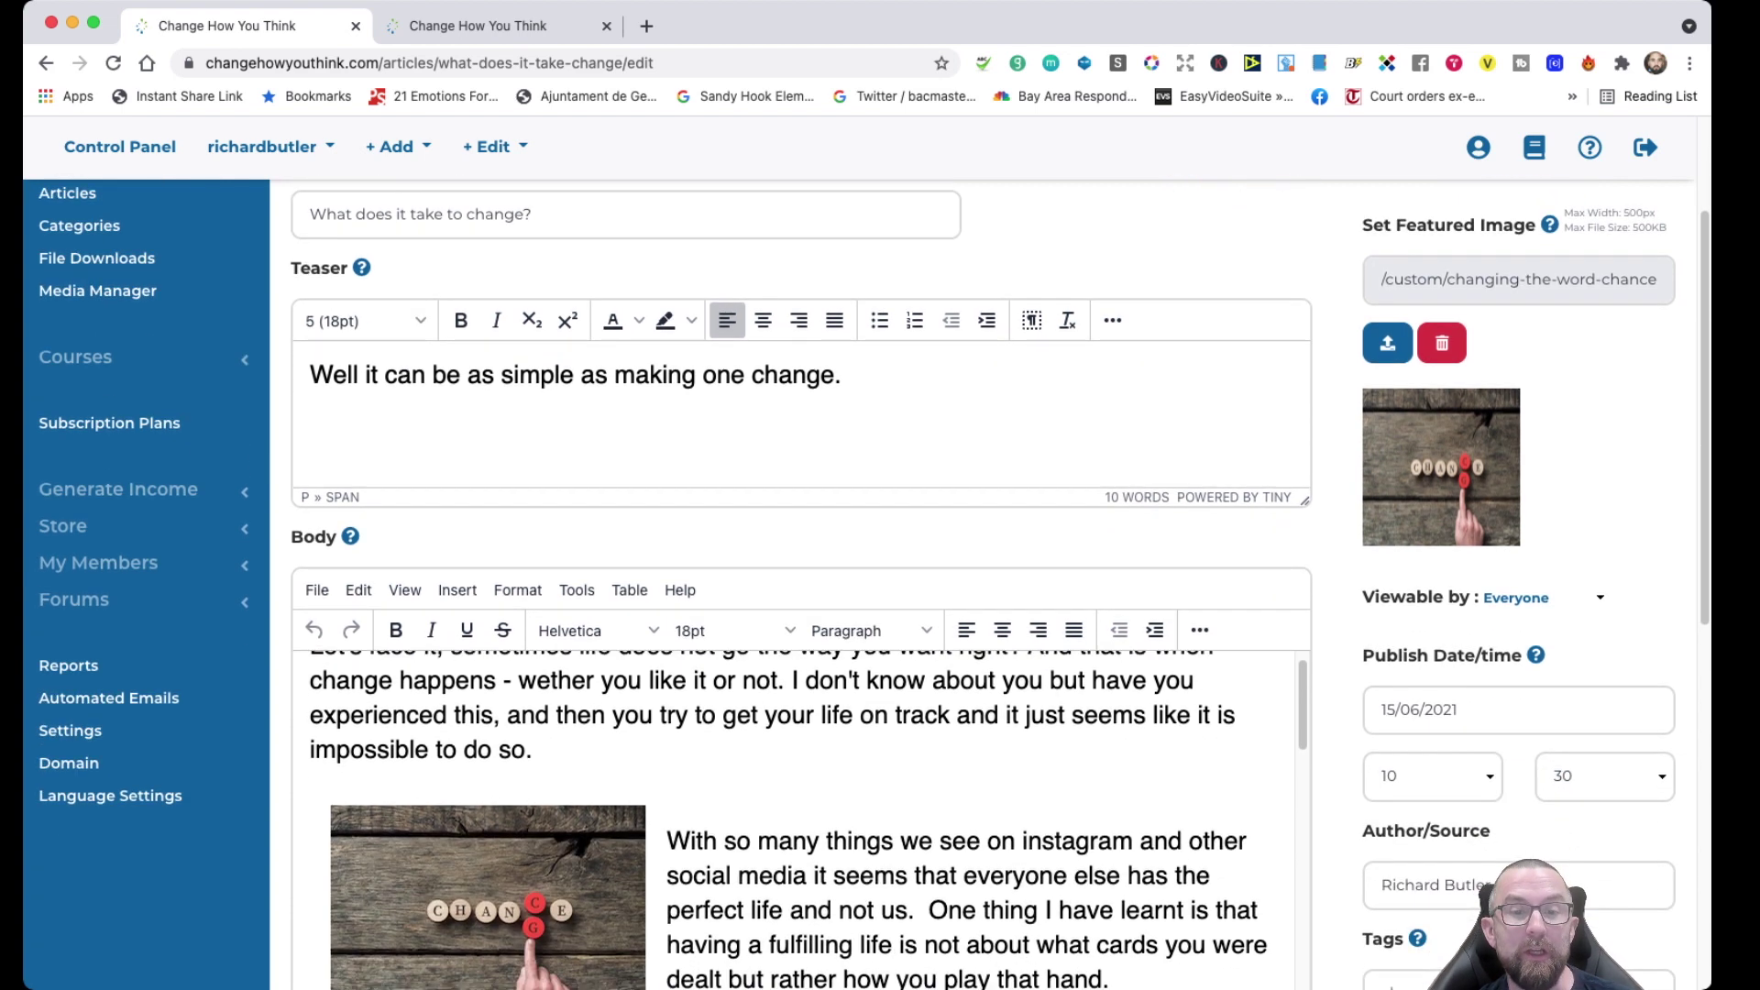
scroll(797, 568, down, 3)
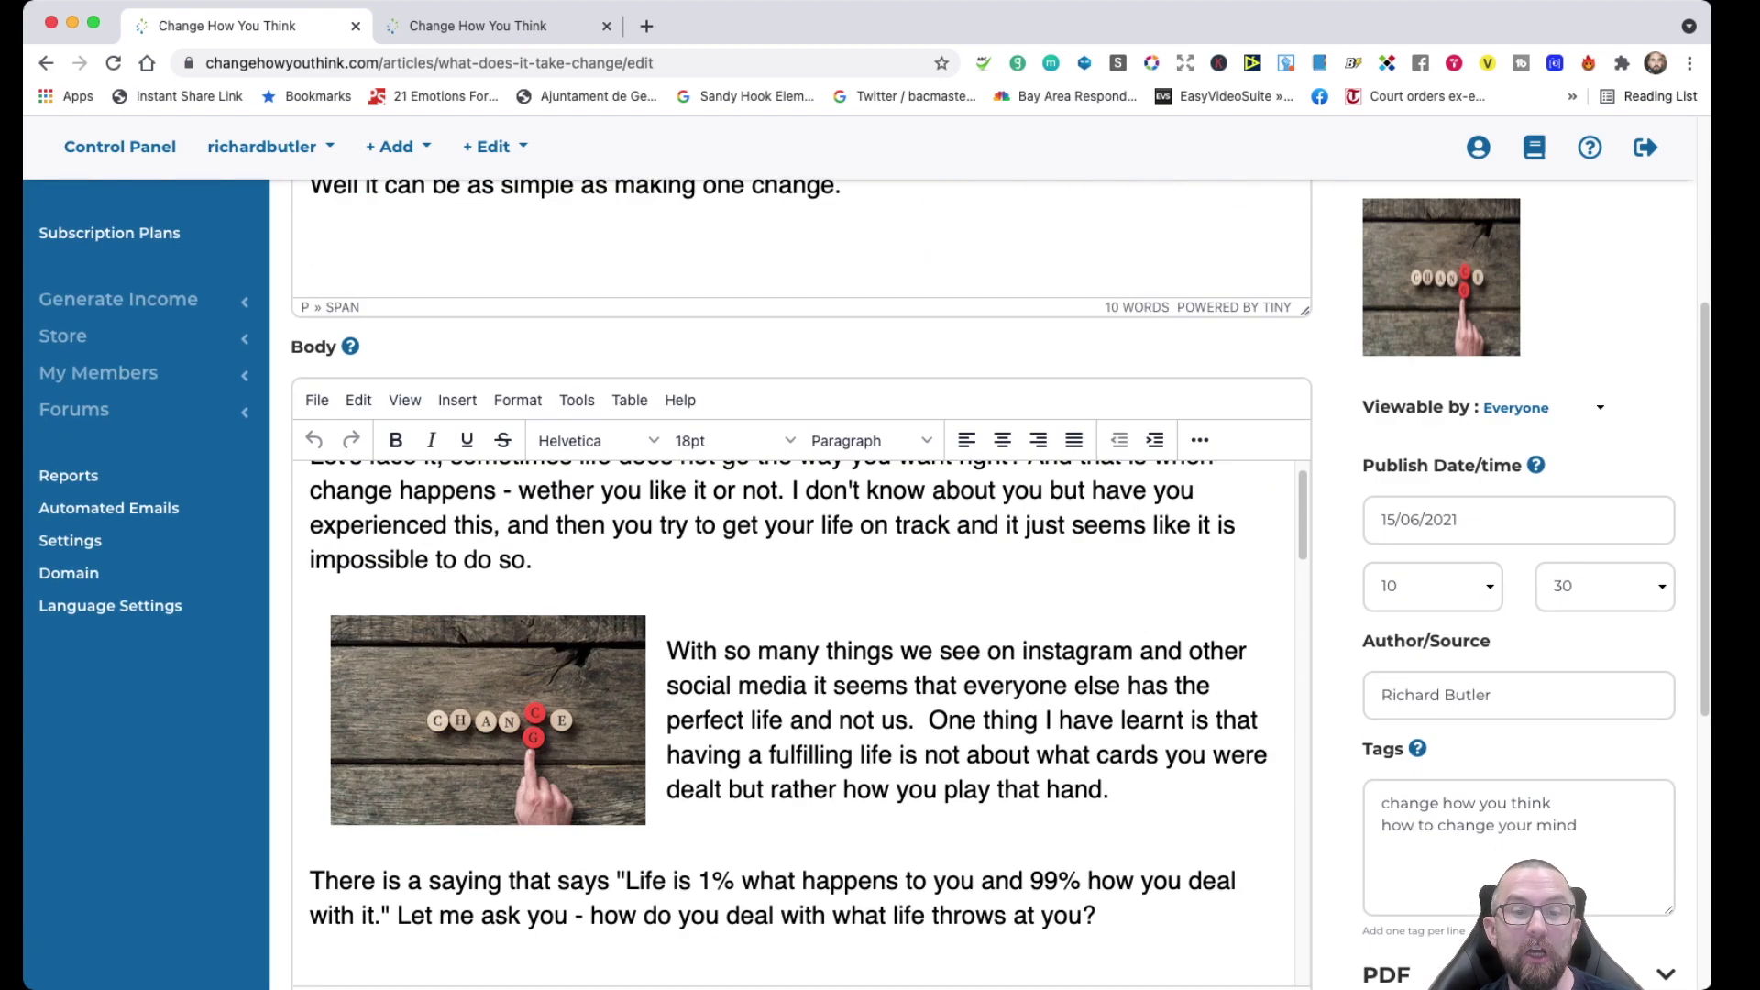
scroll(798, 569, down, 2)
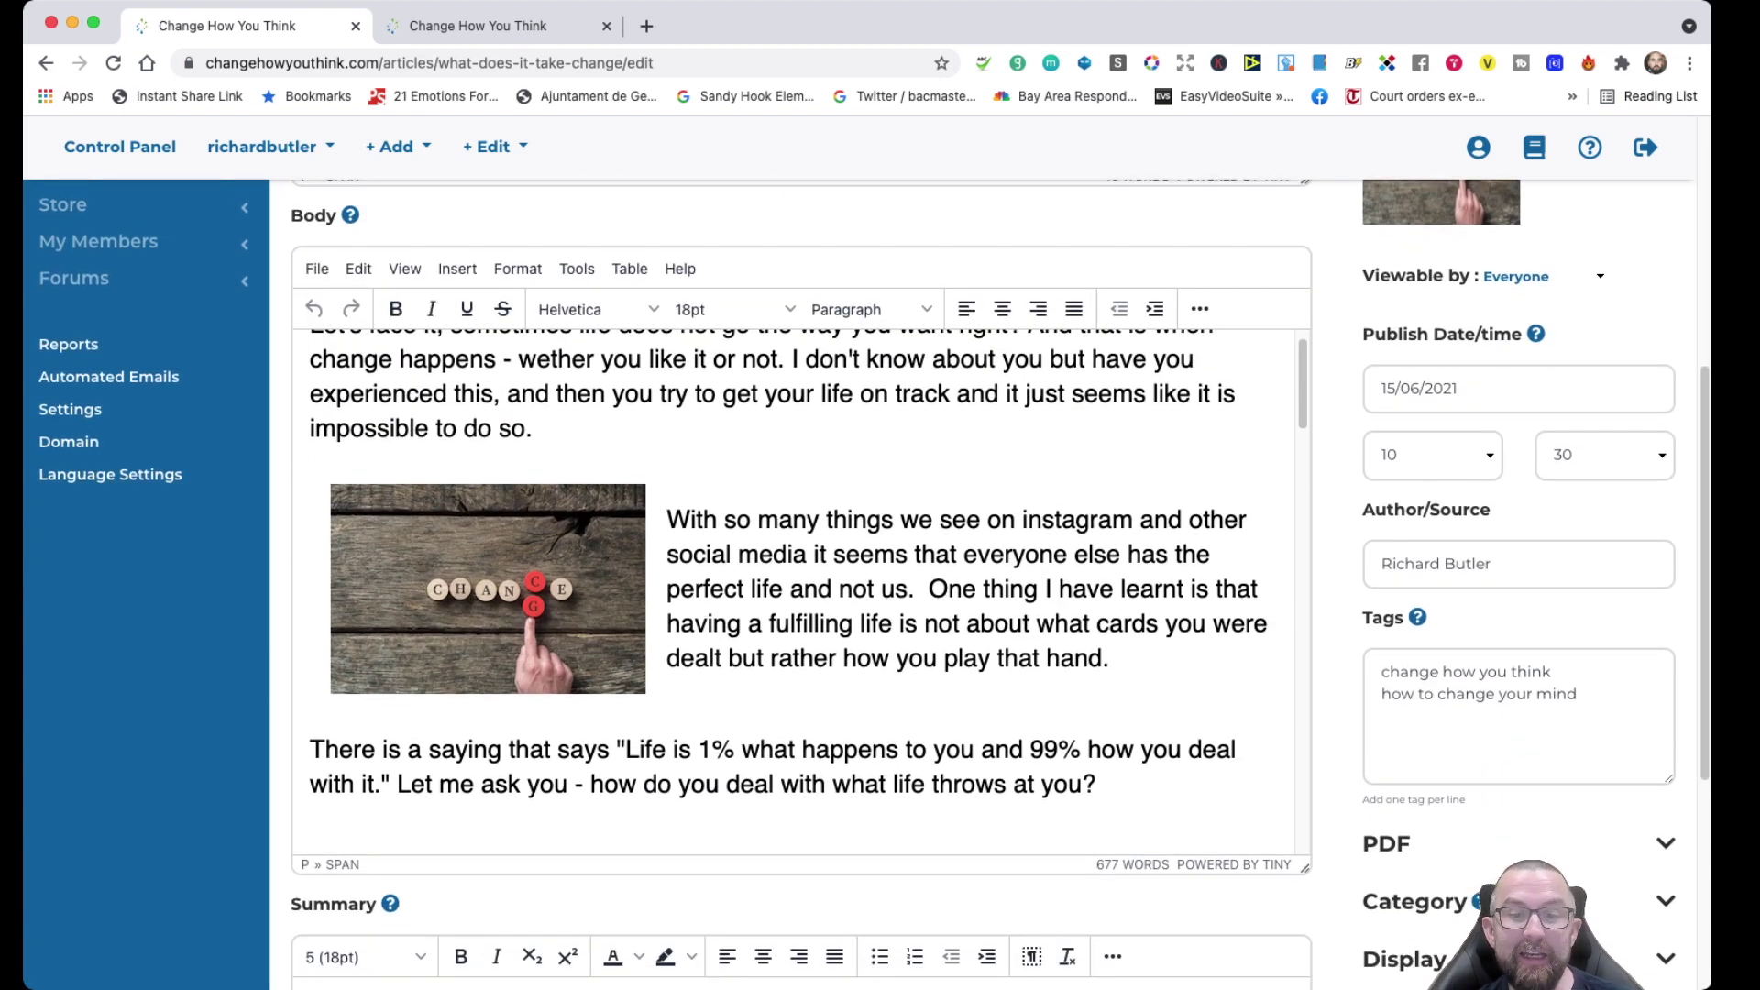
- Expand the article's PDF download options and check its primary category
click(1665, 843)
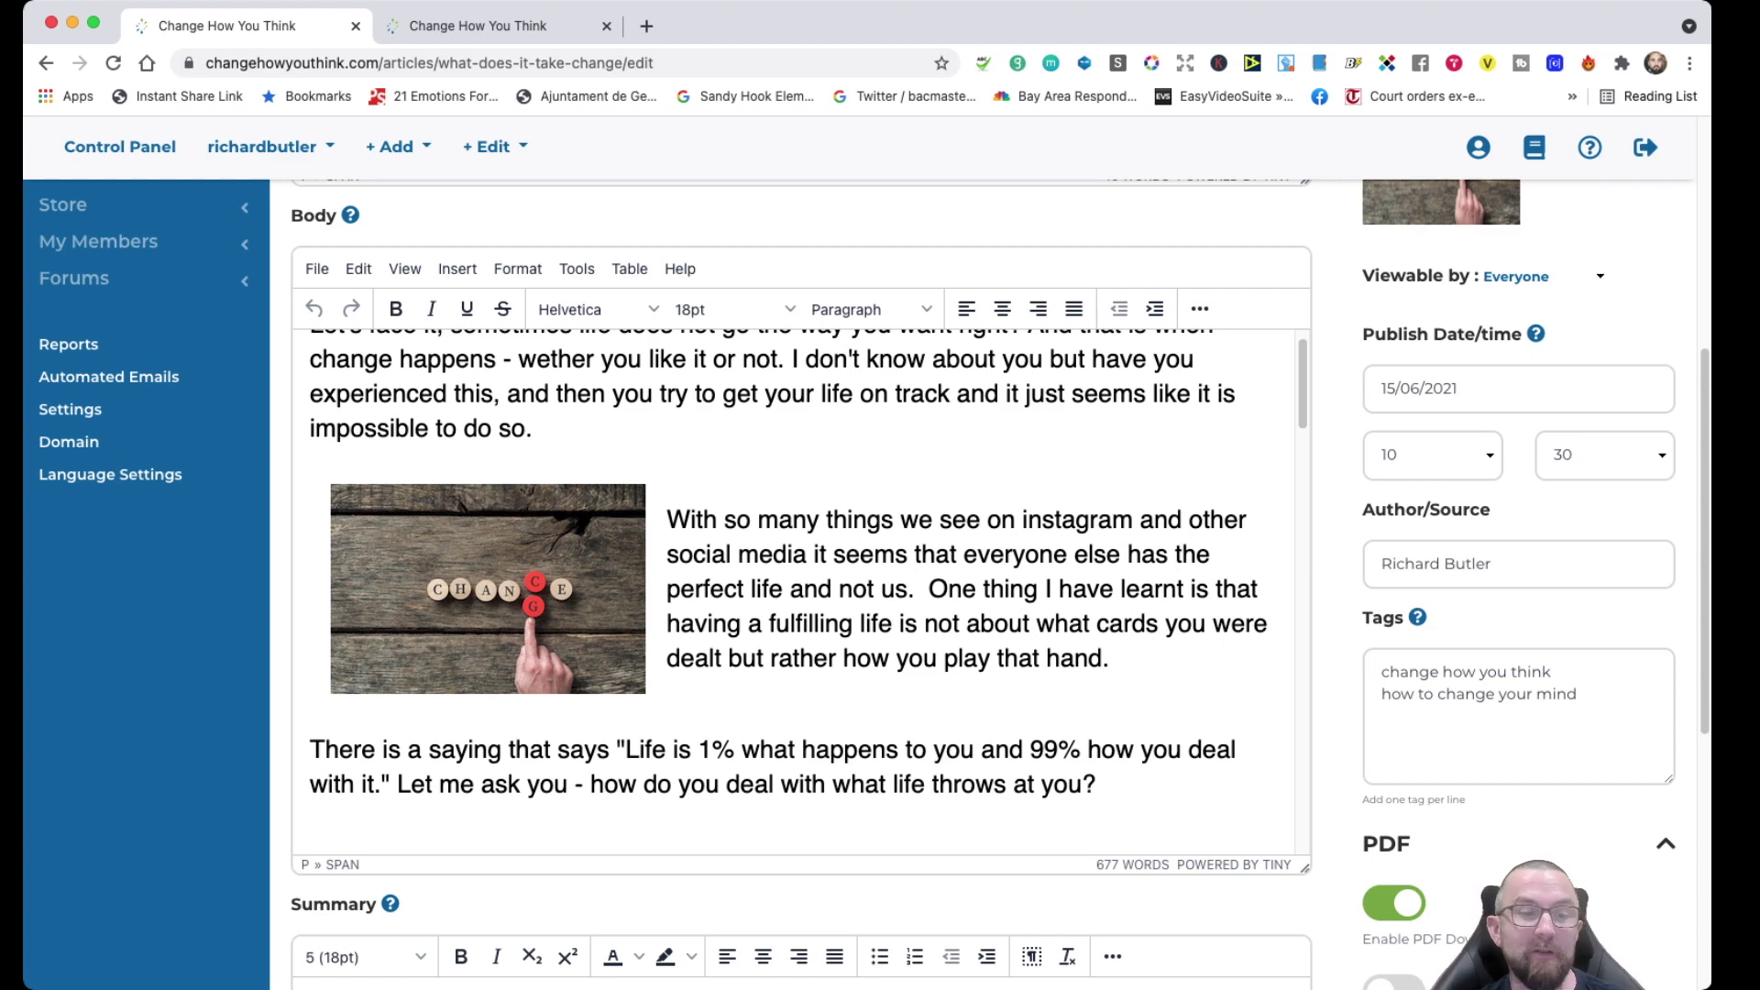
scroll(797, 587, down, 20)
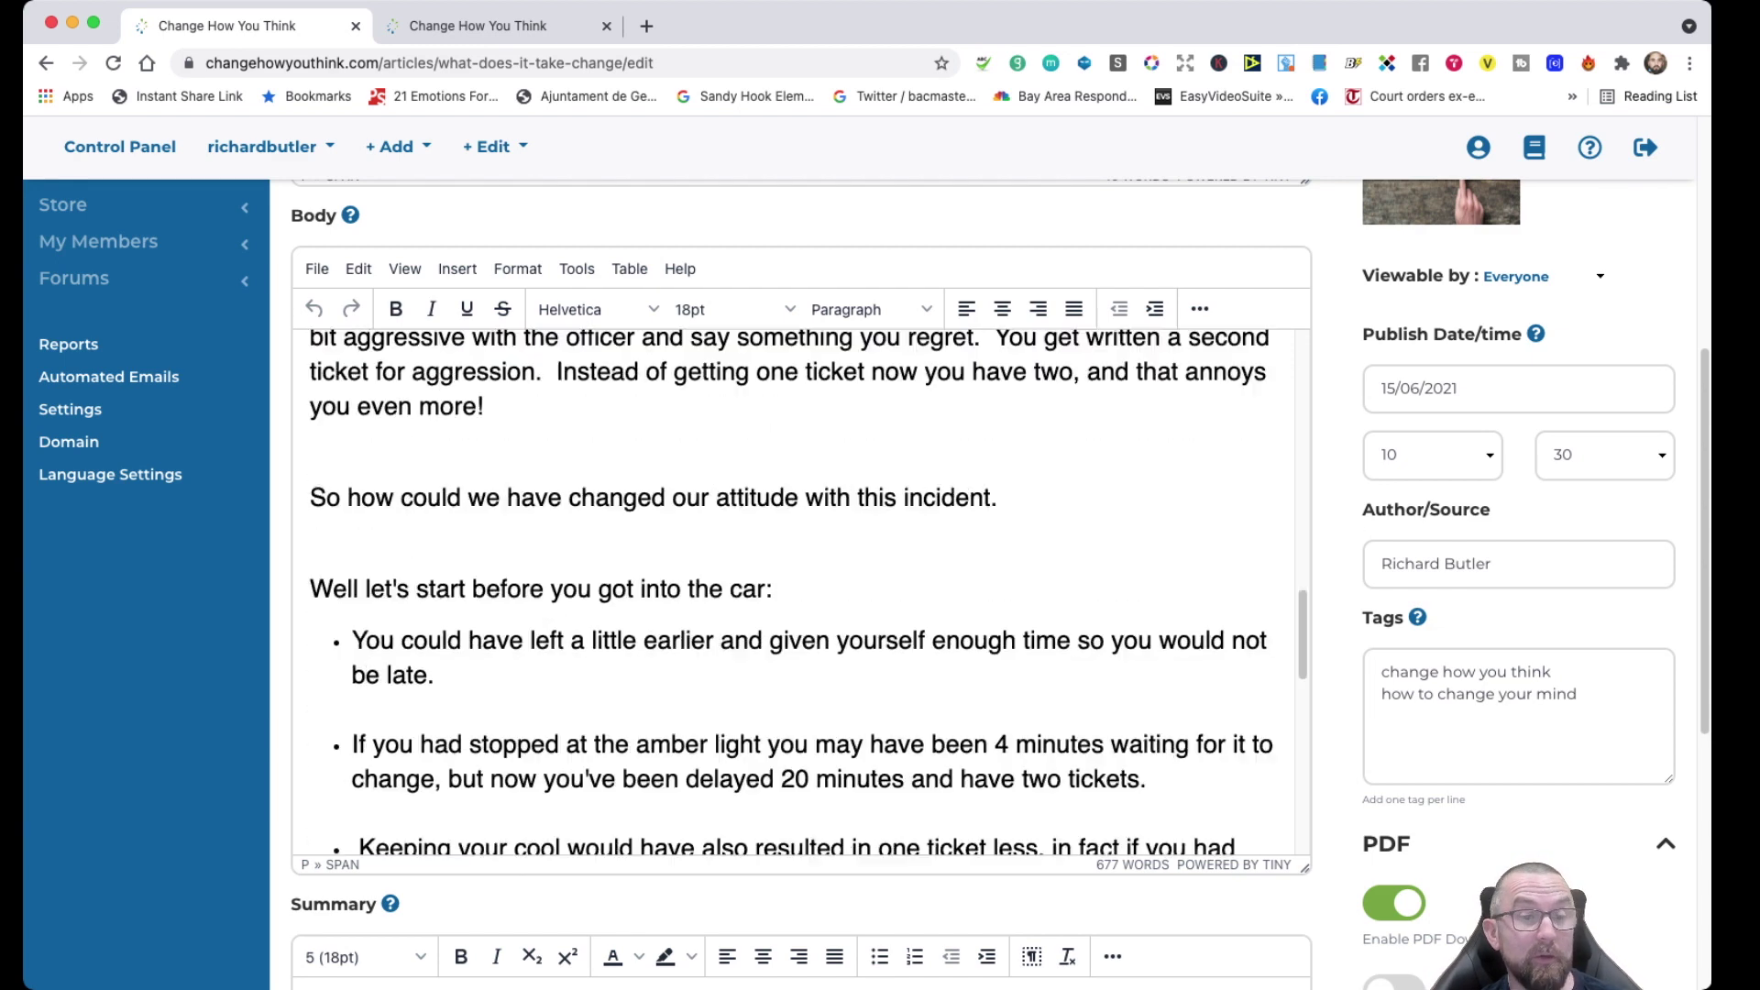
scroll(798, 587, down, 2)
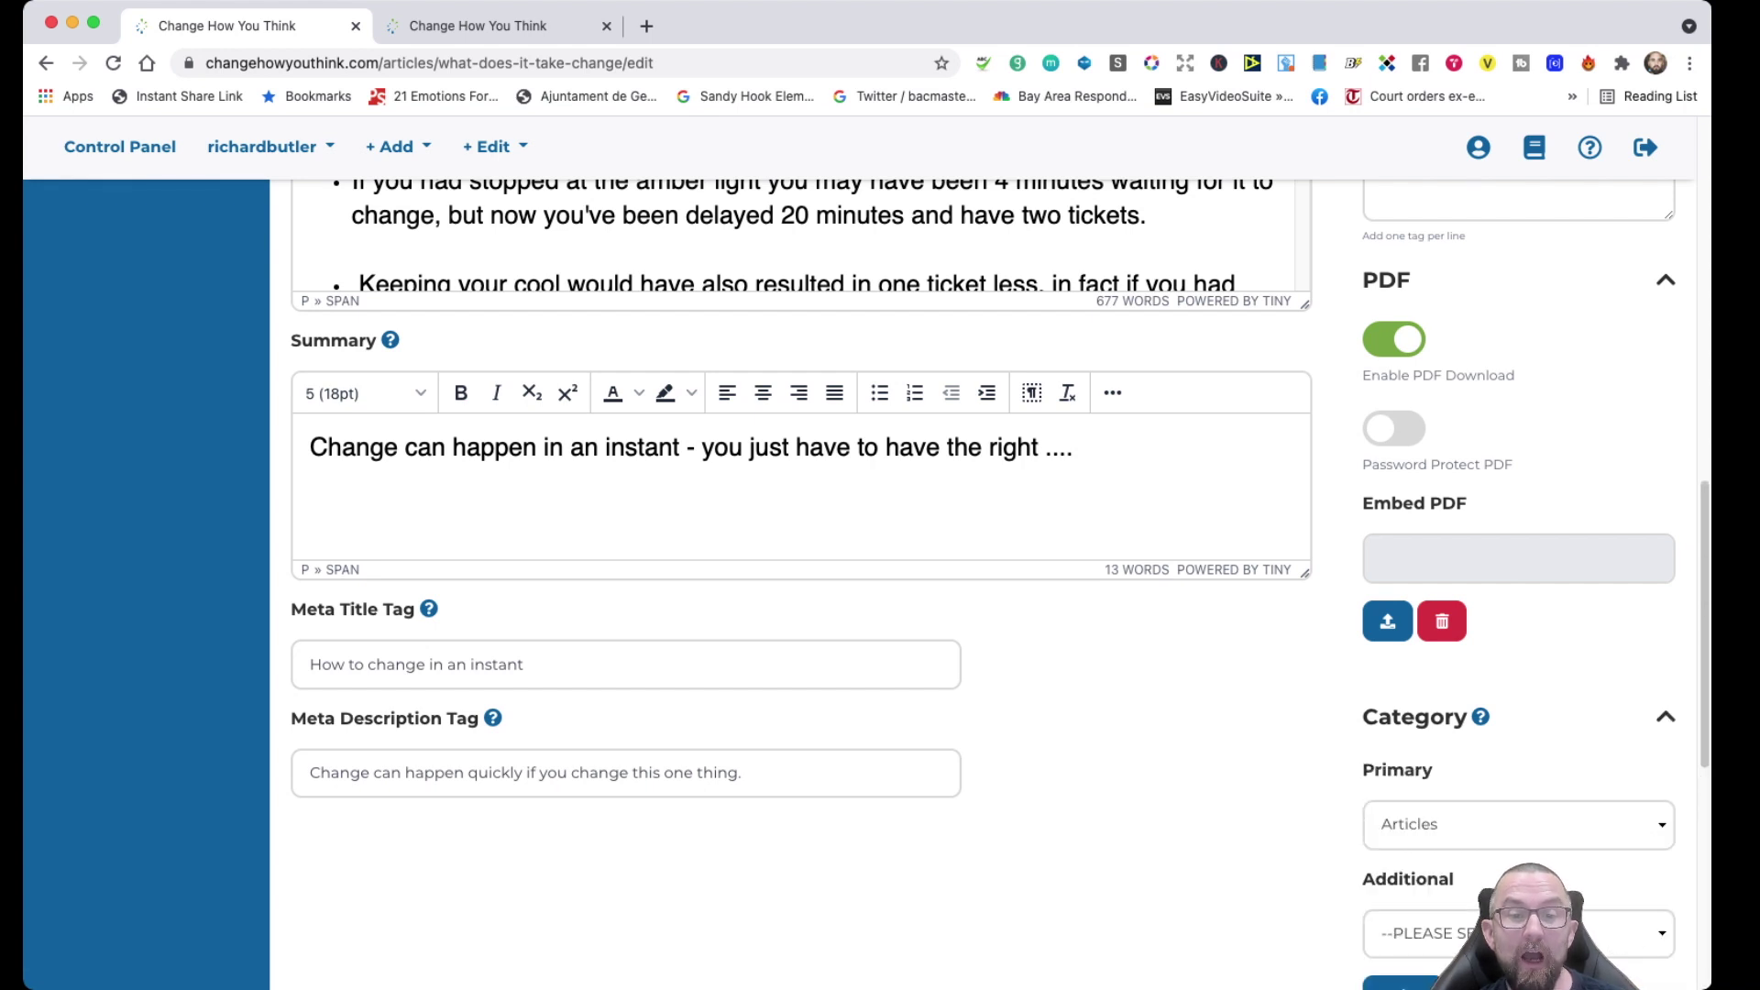
scroll(798, 586, down, 1)
click(1518, 820)
scroll(862, 587, up, 15)
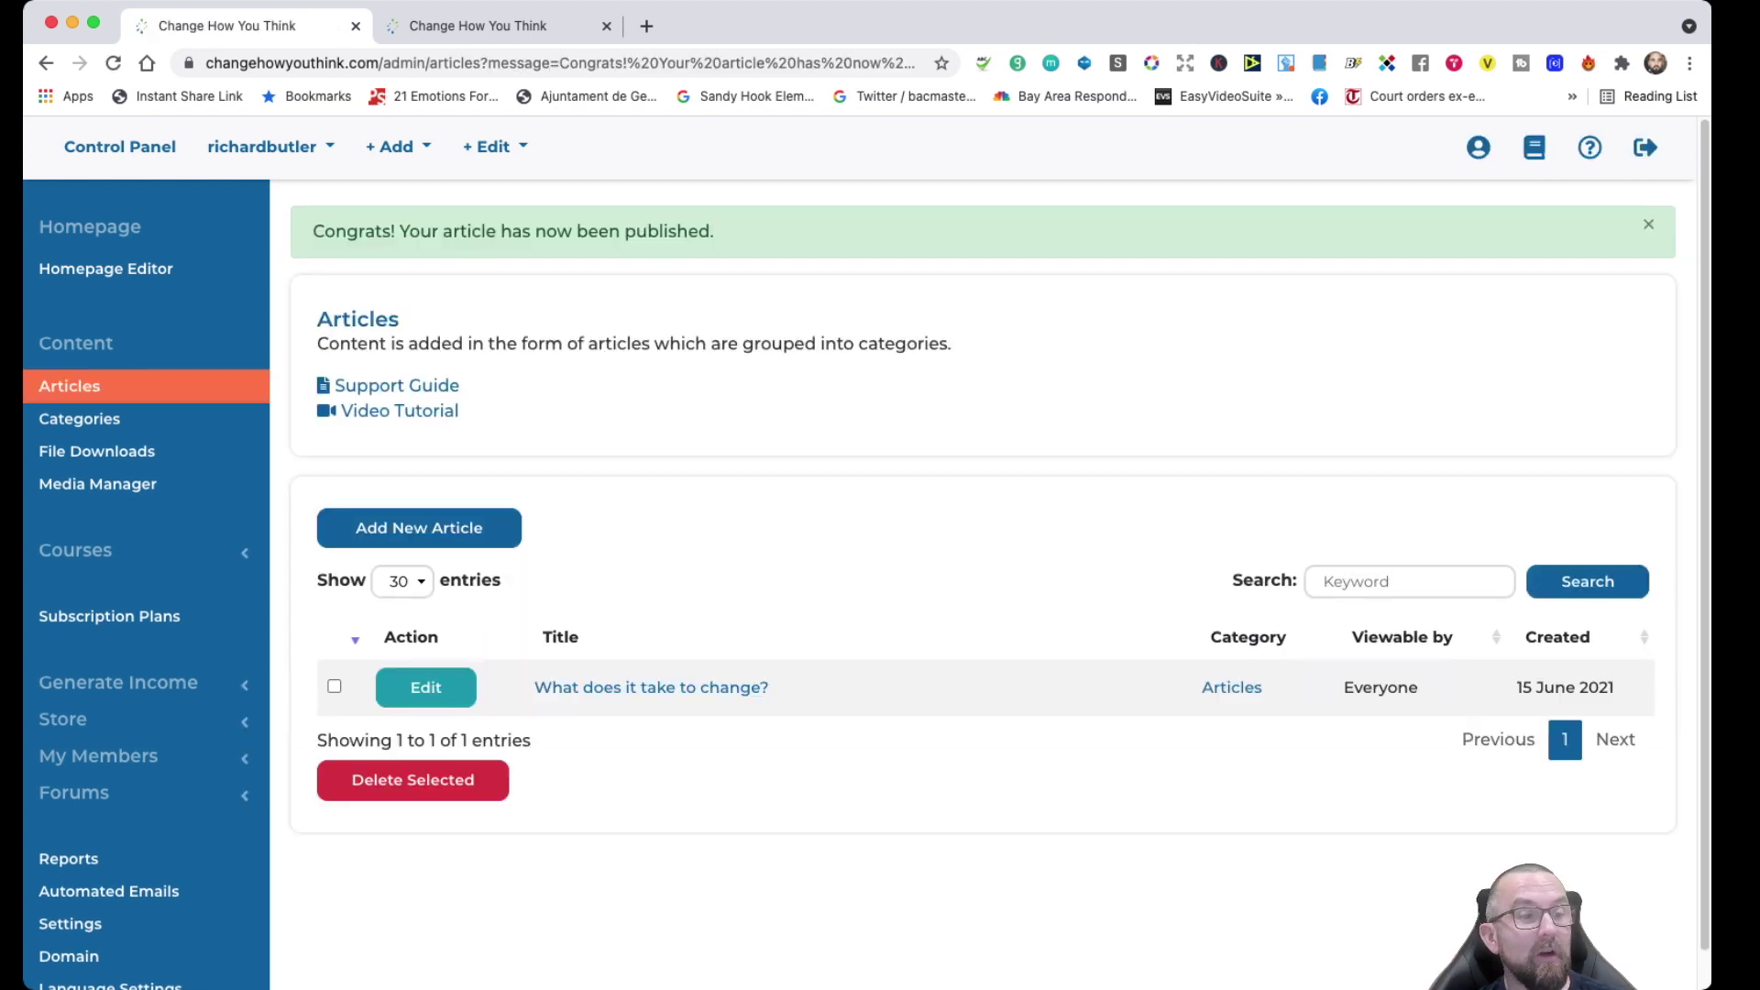
- Reopen the article editor briefly, then switch to the article categories list
click(426, 687)
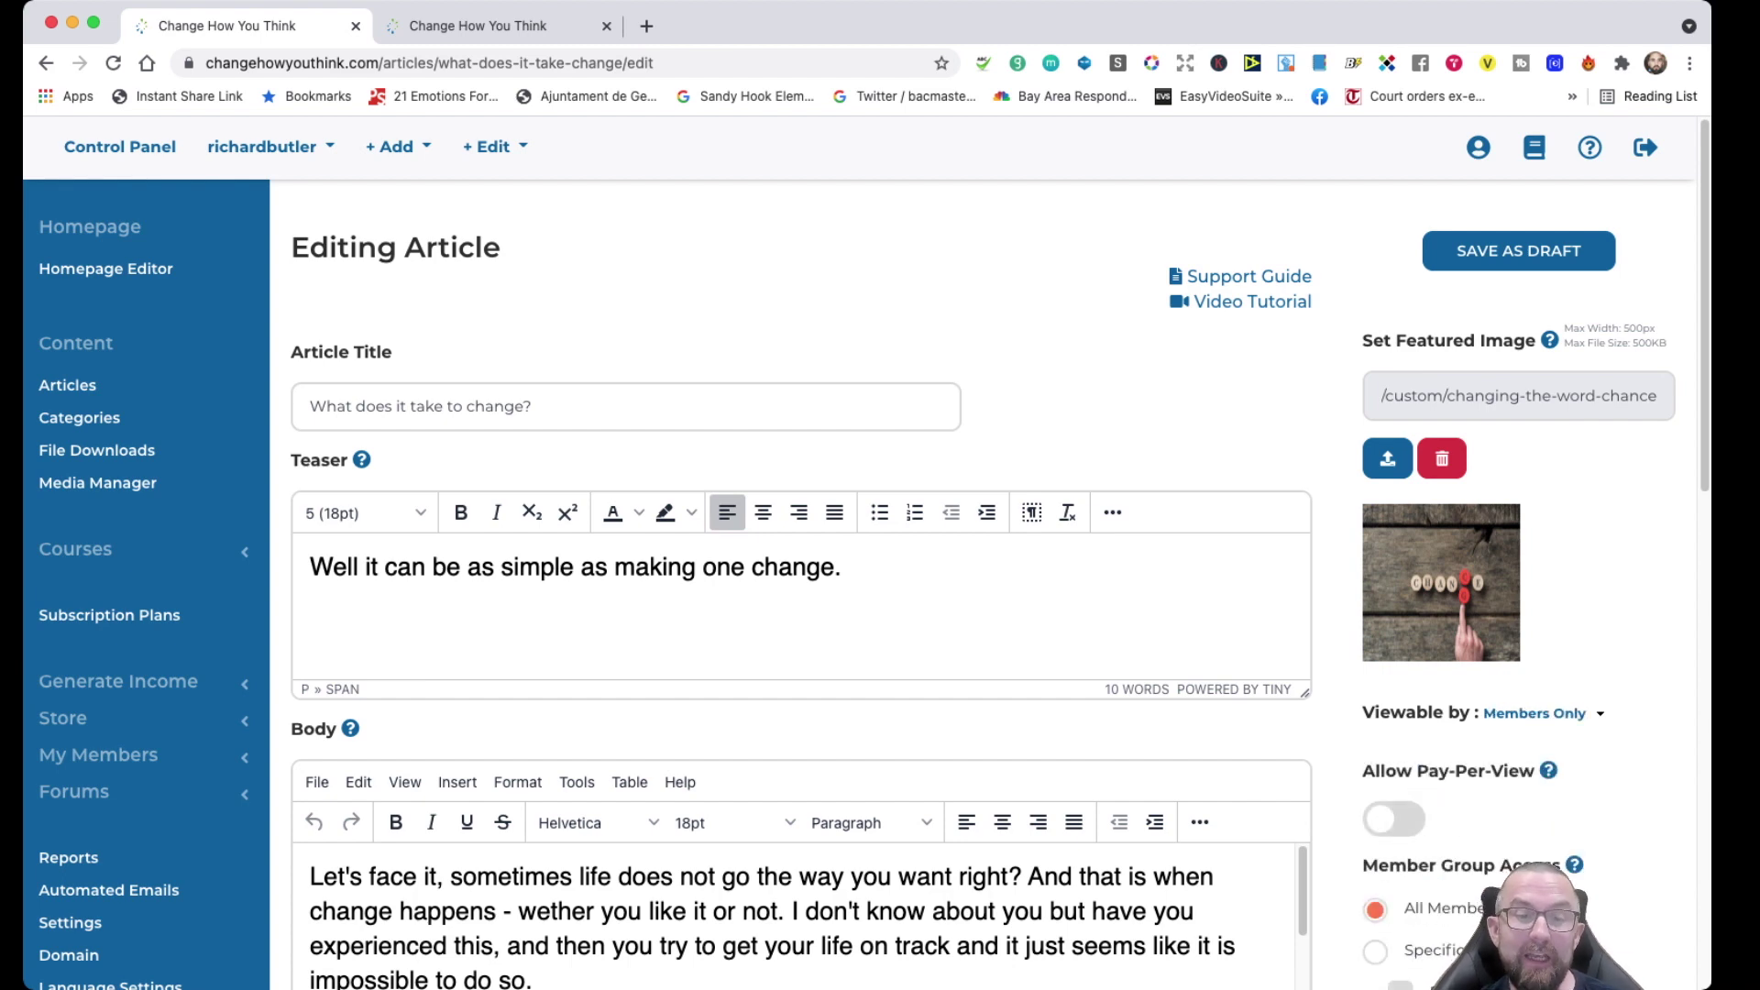
scroll(874, 553, down, 4)
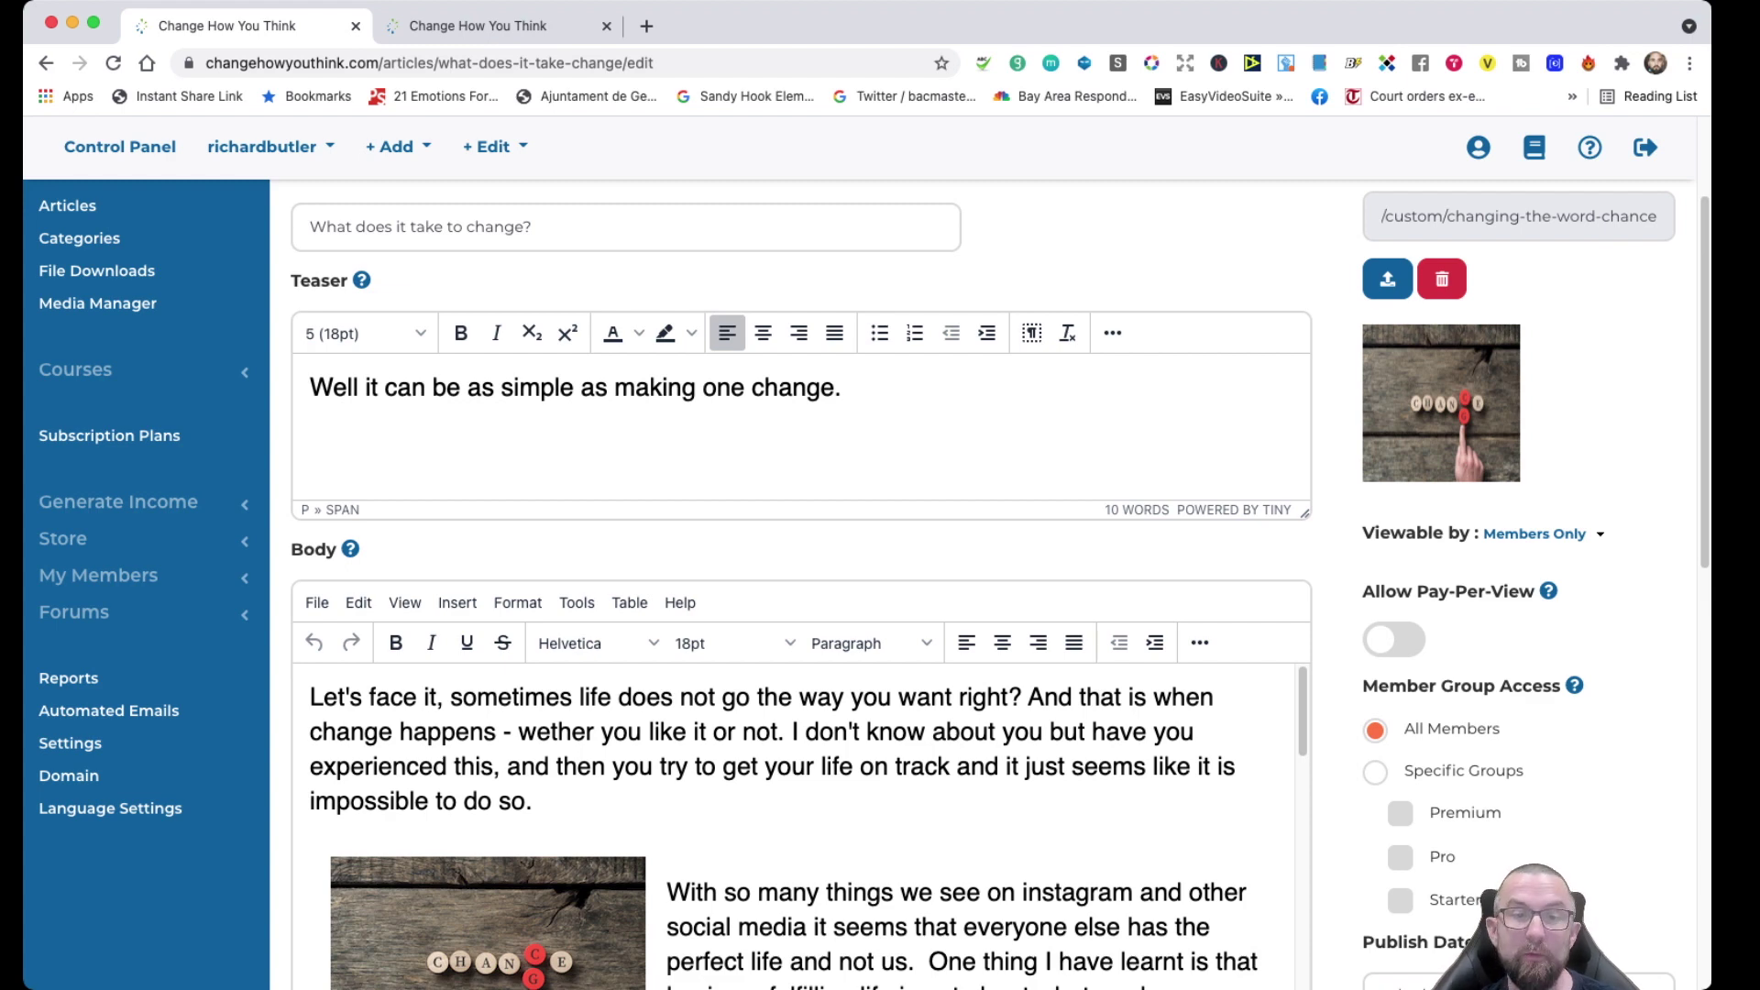
scroll(875, 554, up, 4)
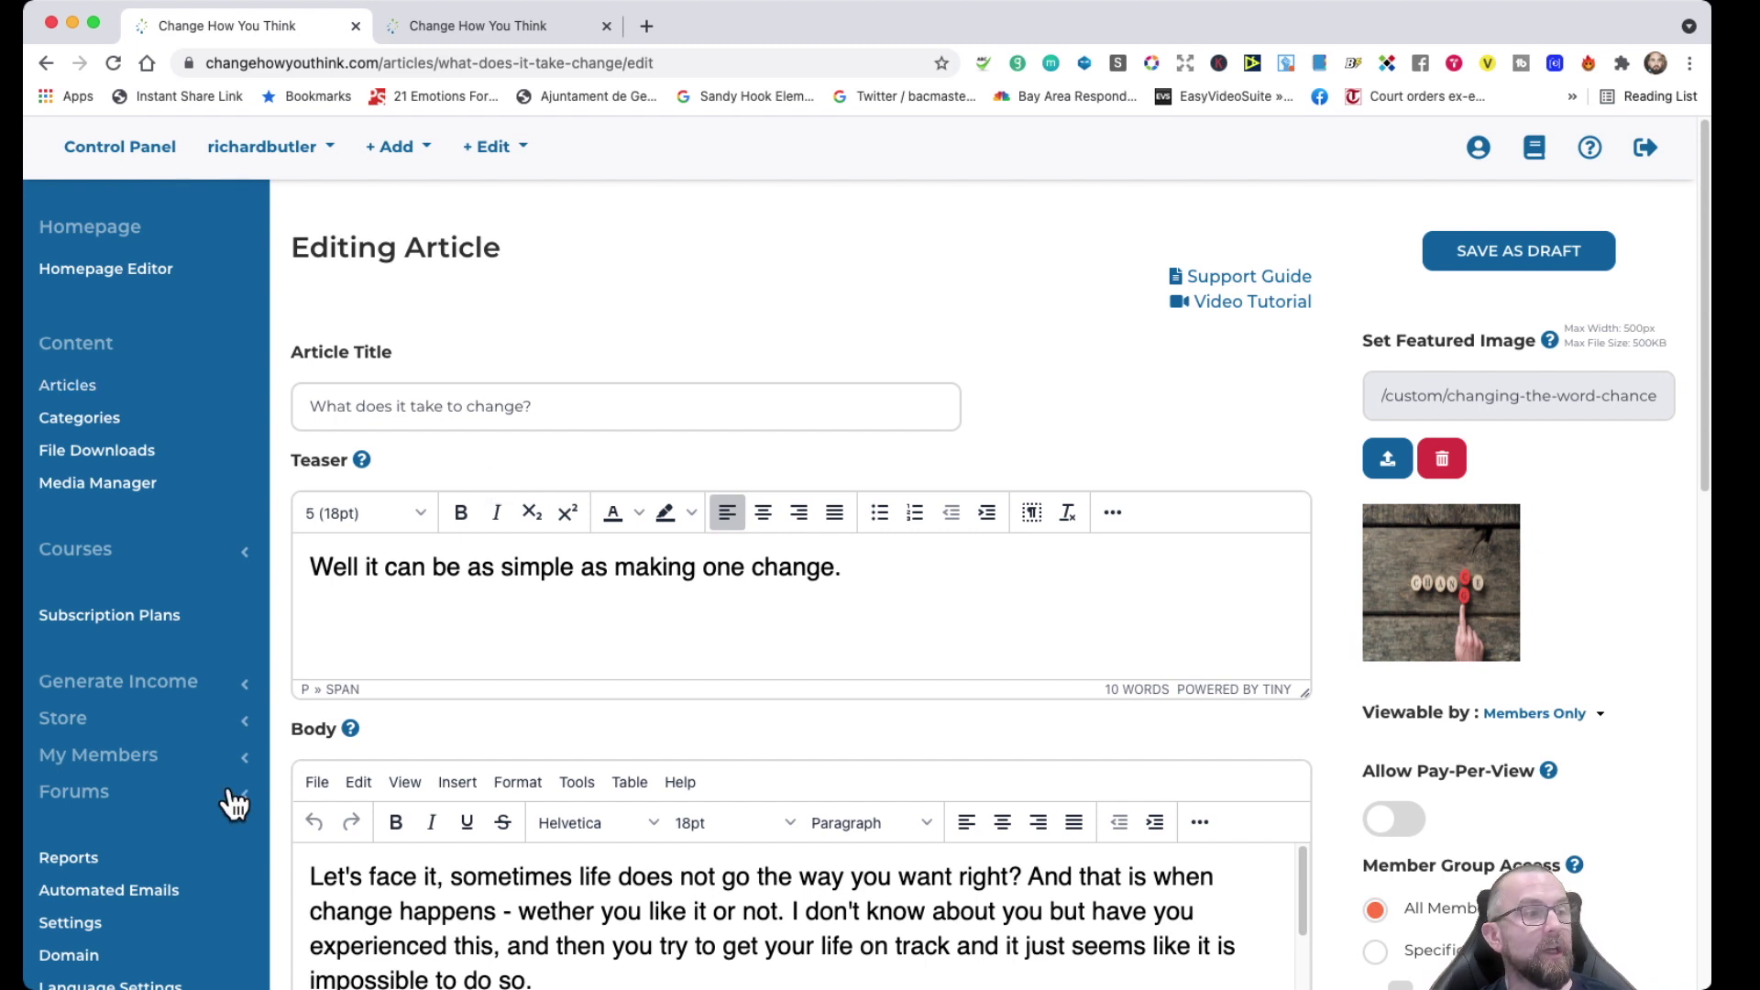
click(424, 459)
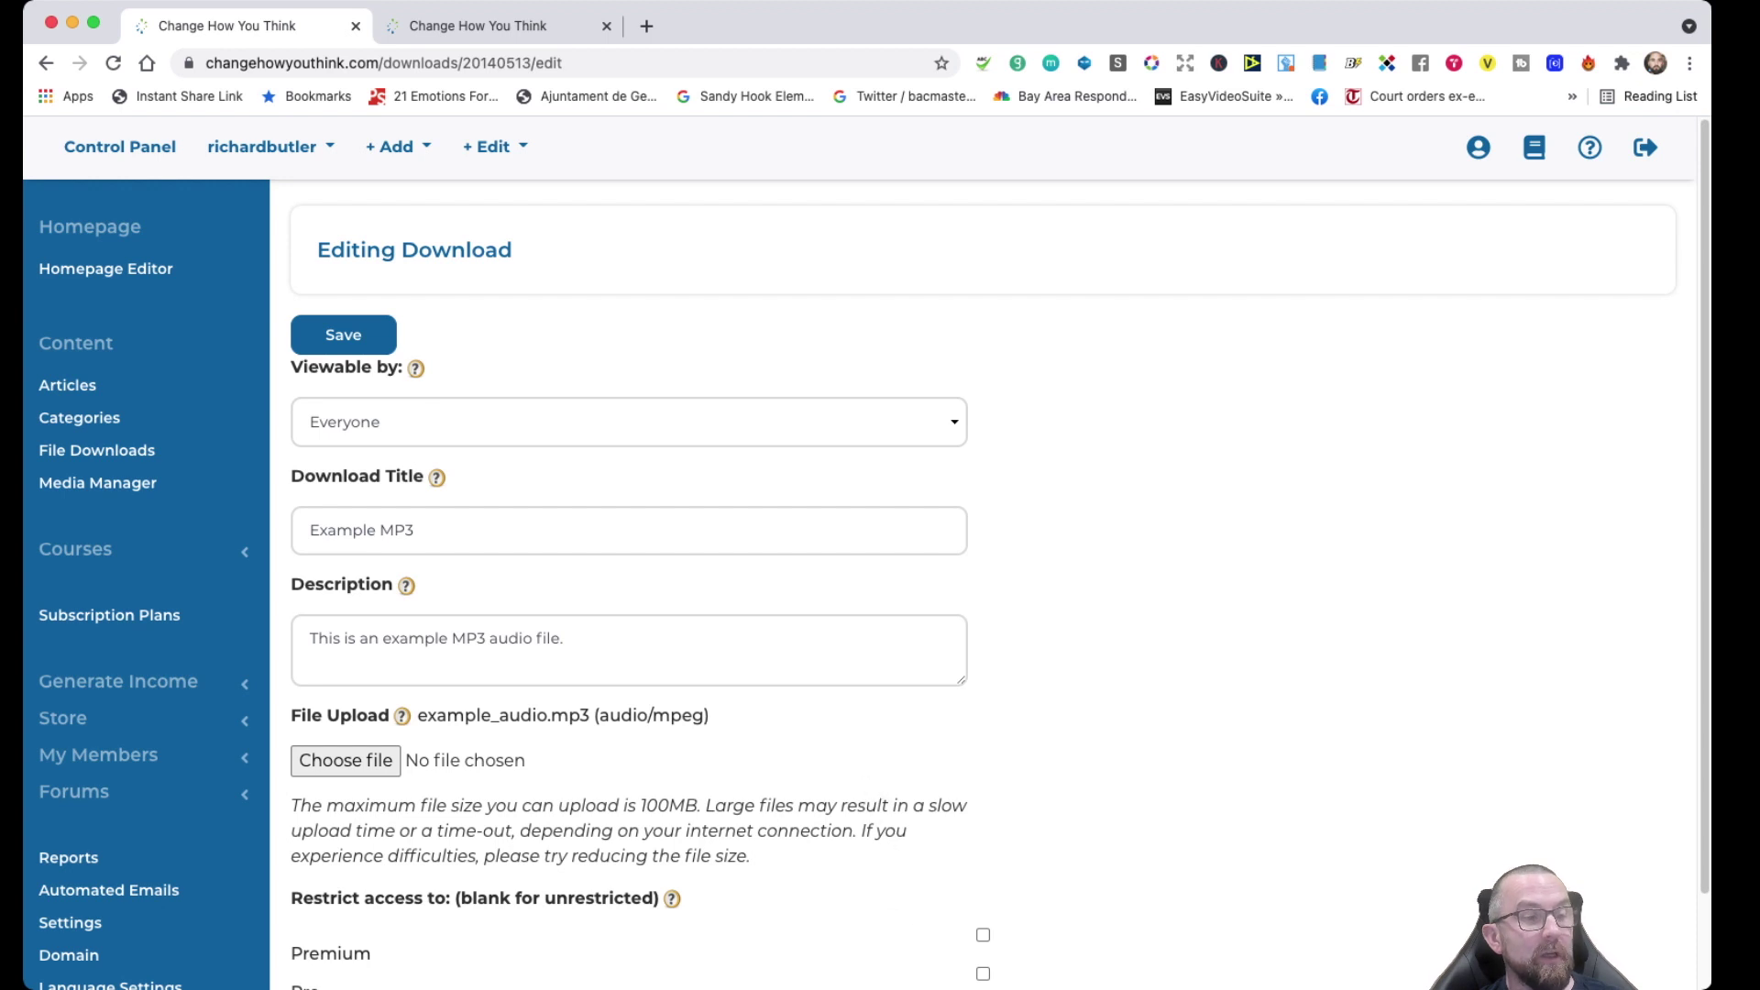
- Scroll through the Example MP3 download's settings, then return to the Articles list
scroll(986, 587, down, 2)
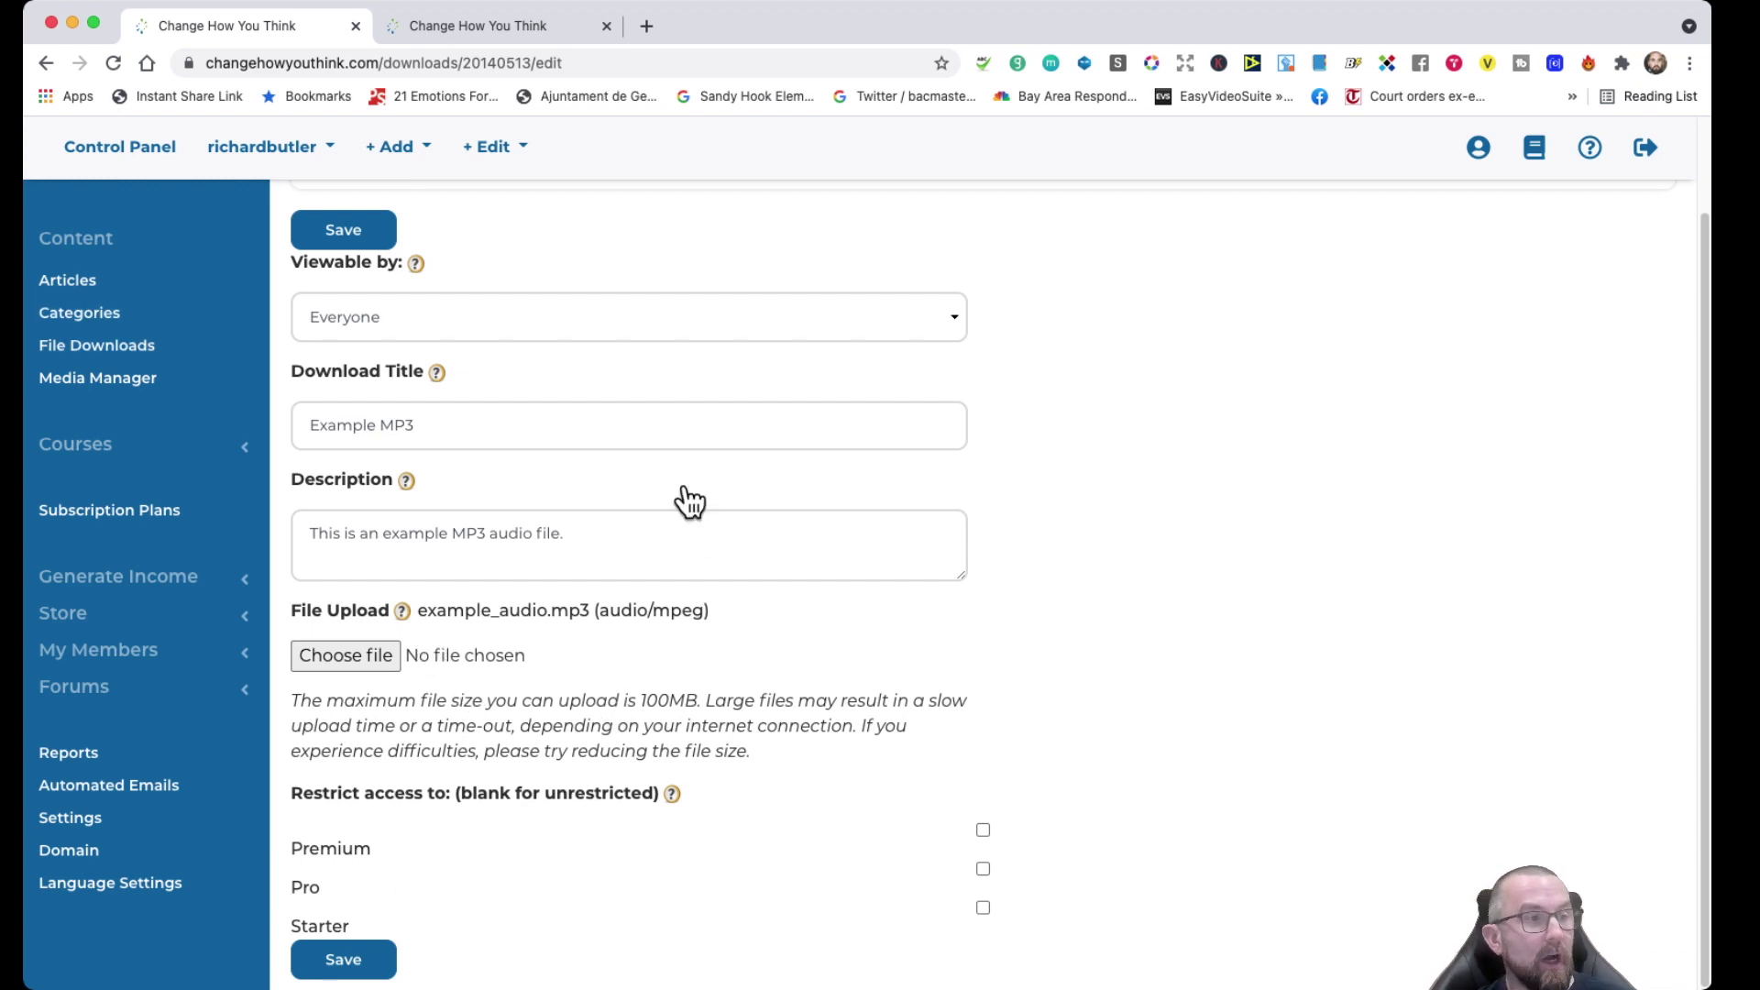
click(63, 280)
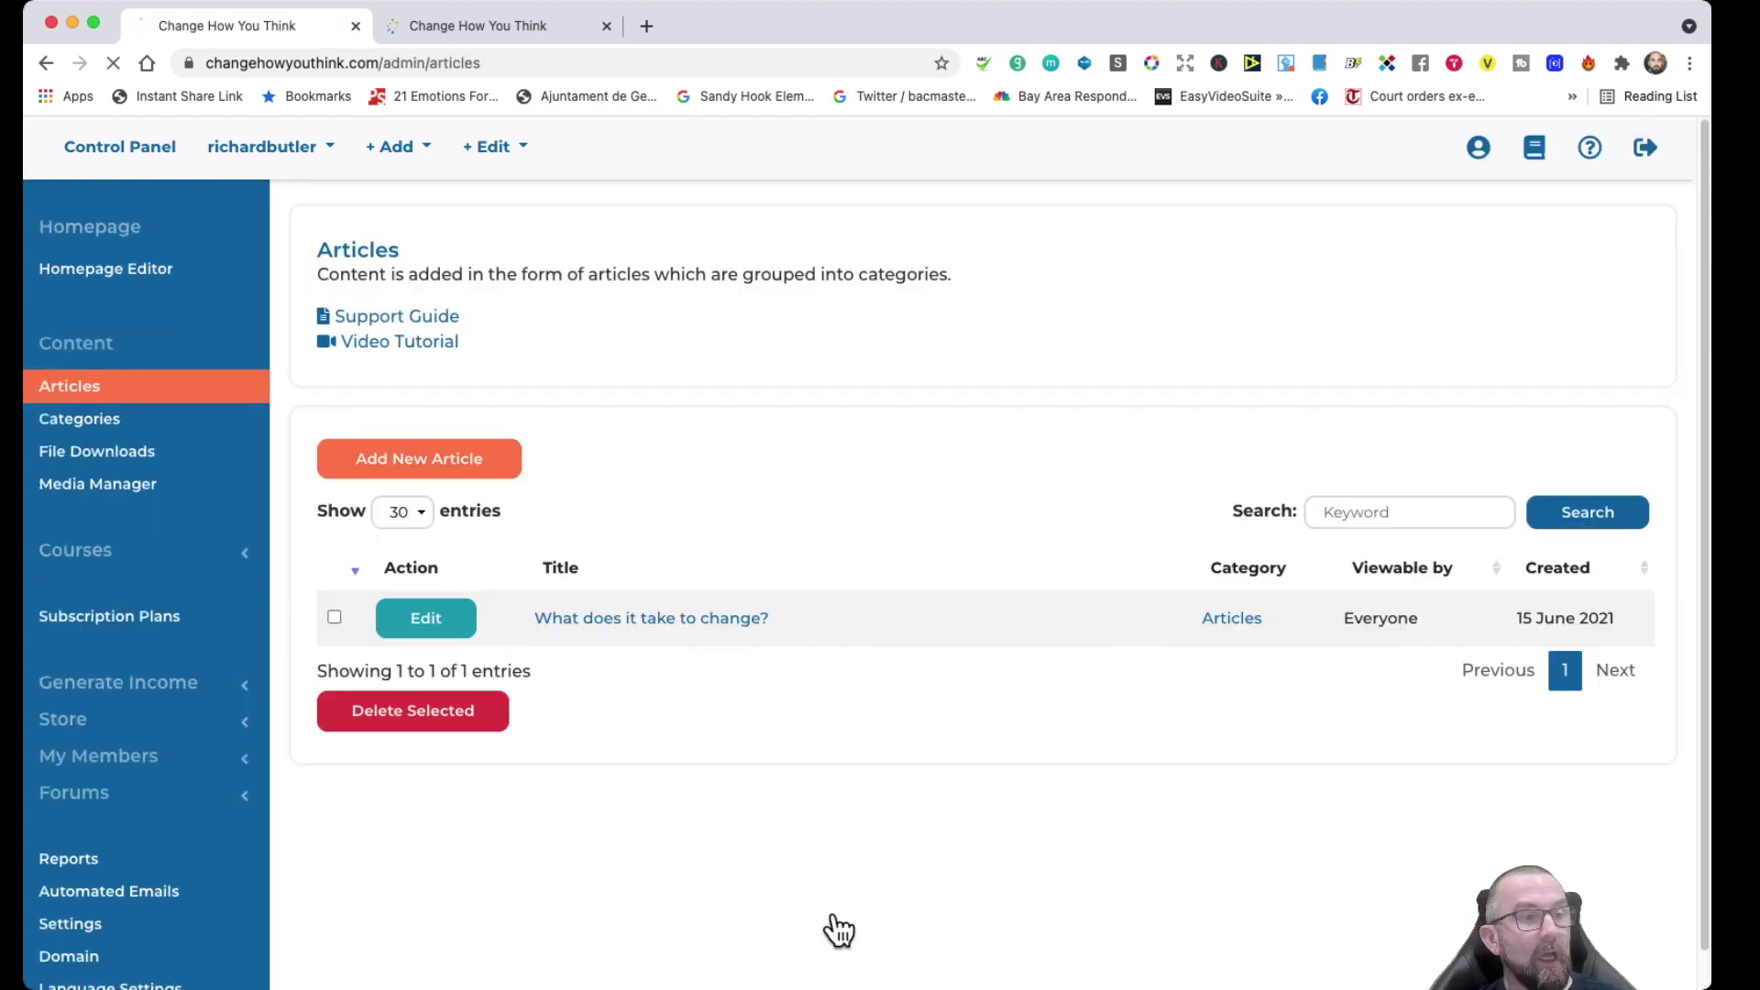
- Start a new article titled 'Members only' with body text 'this is for members only'
click(475, 461)
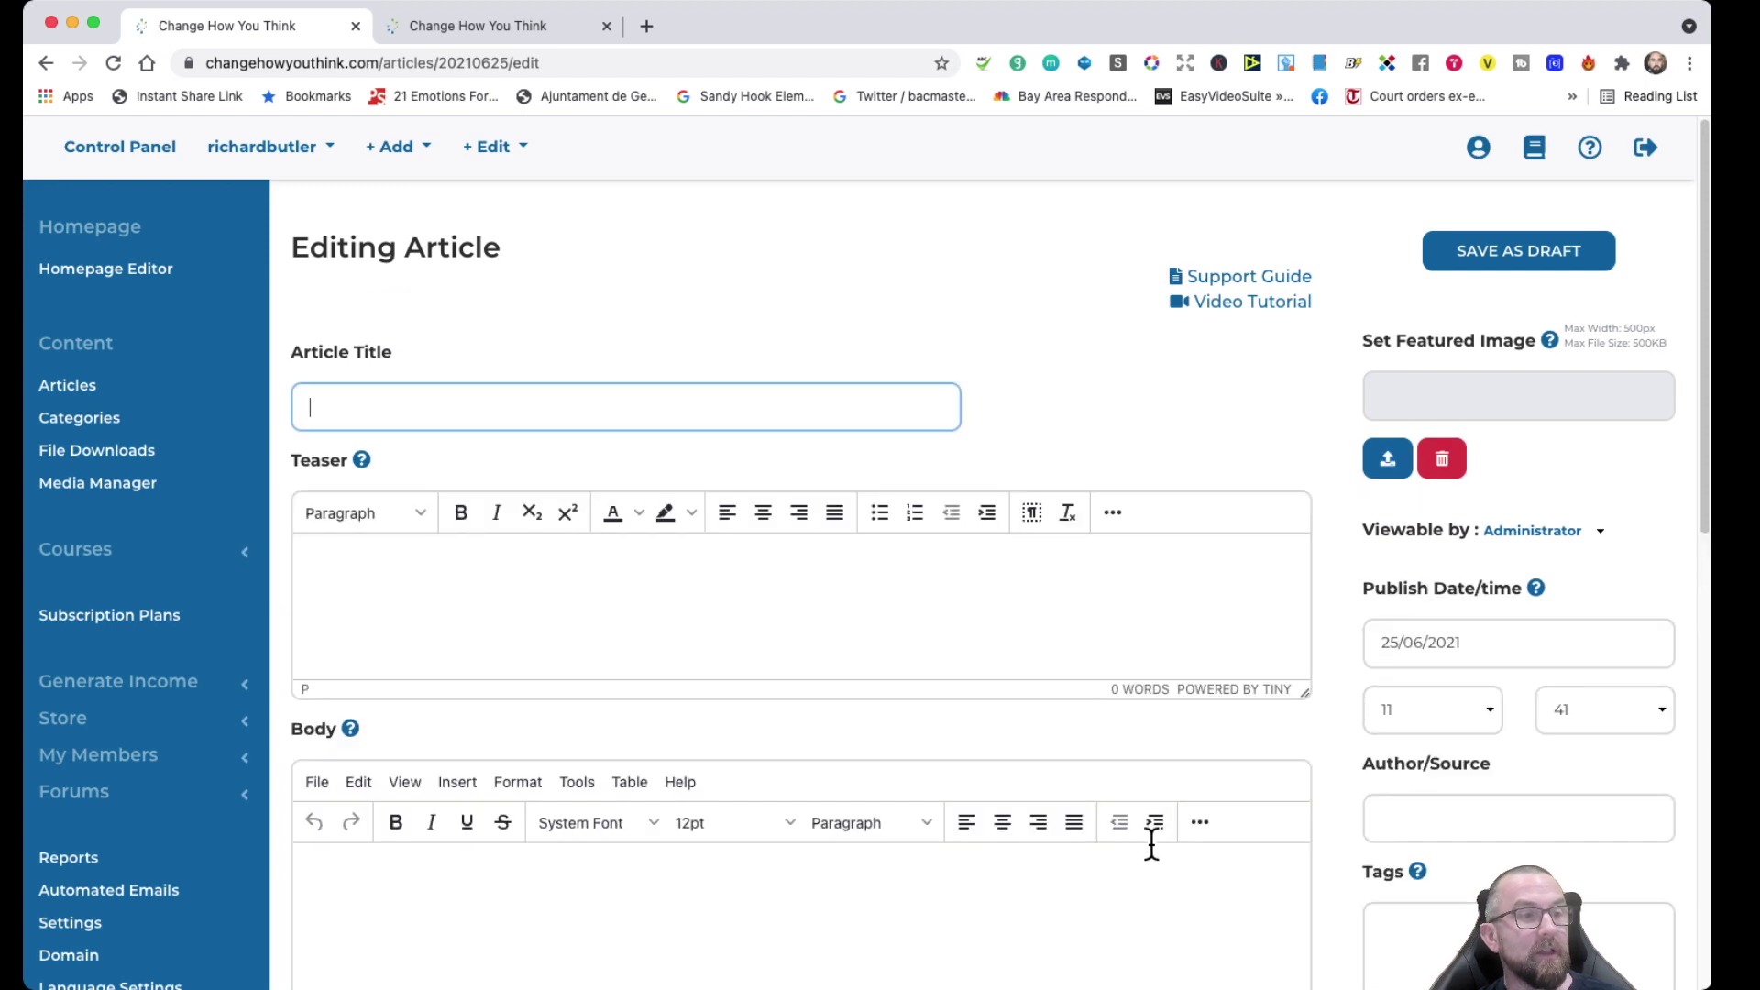
text(Members only)
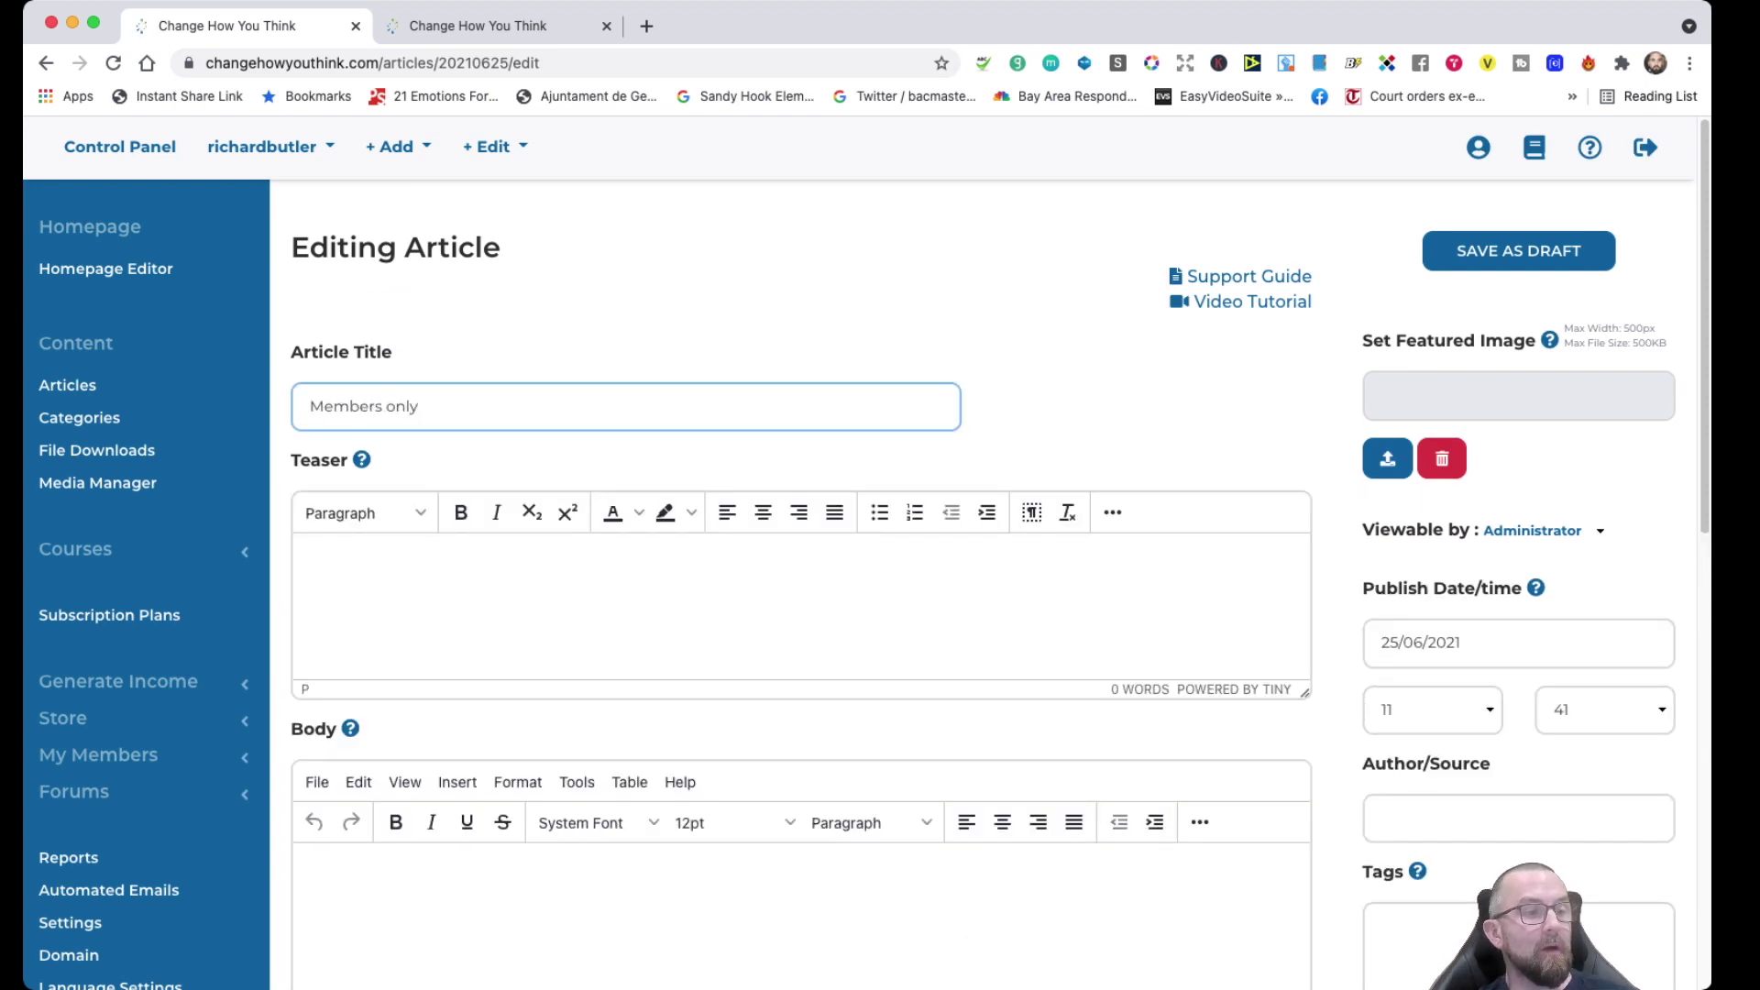
click(310, 871)
text(this is for mem)
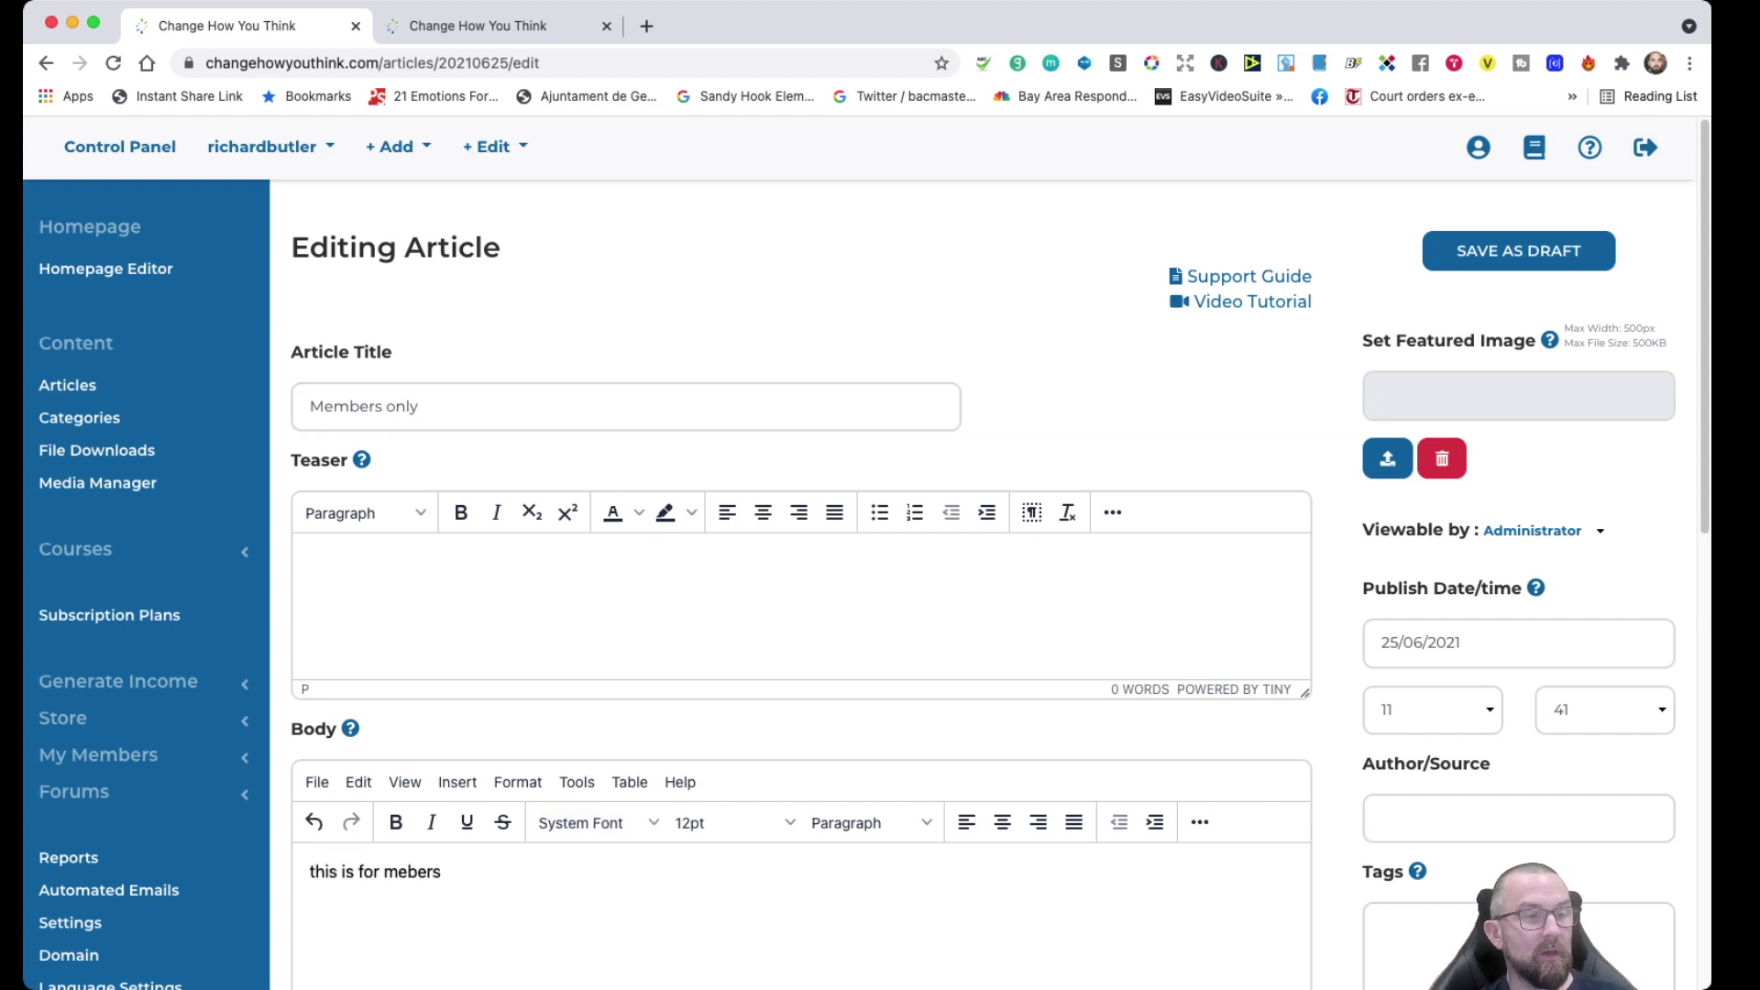
text(b)
key(BackSpace)
text(mbers only)
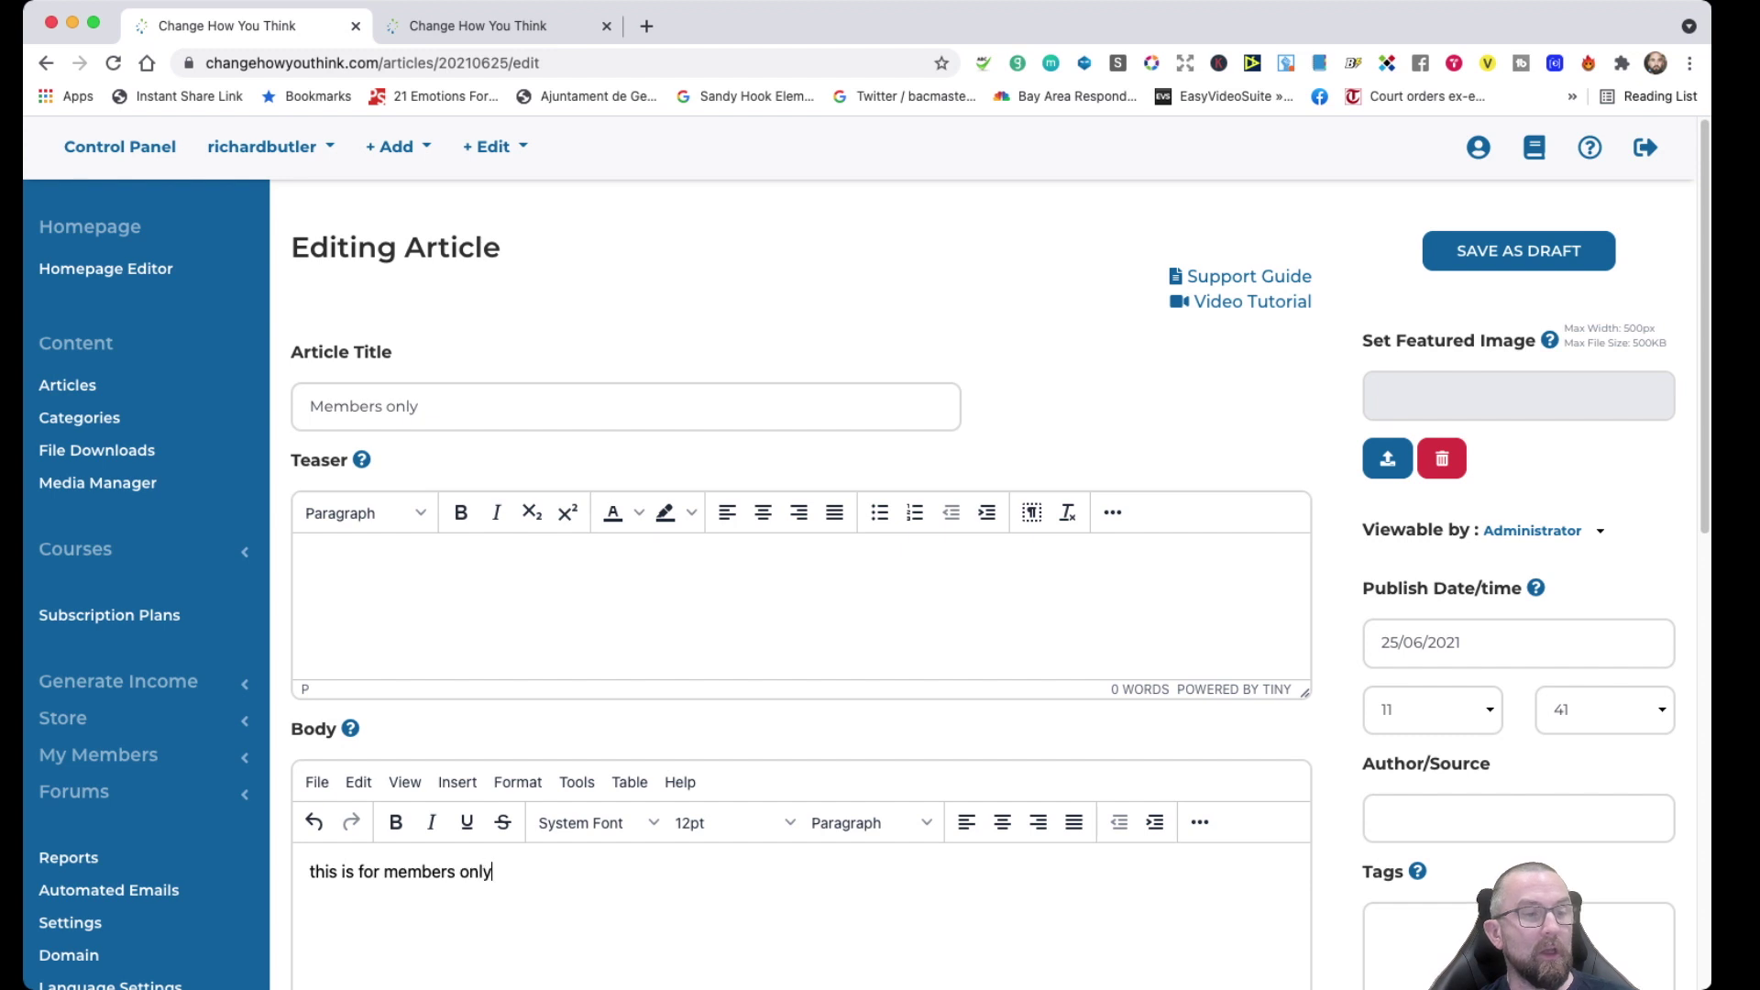
- Reveal the body editor's extra formatting tools
scroll(532, 523, down, 10)
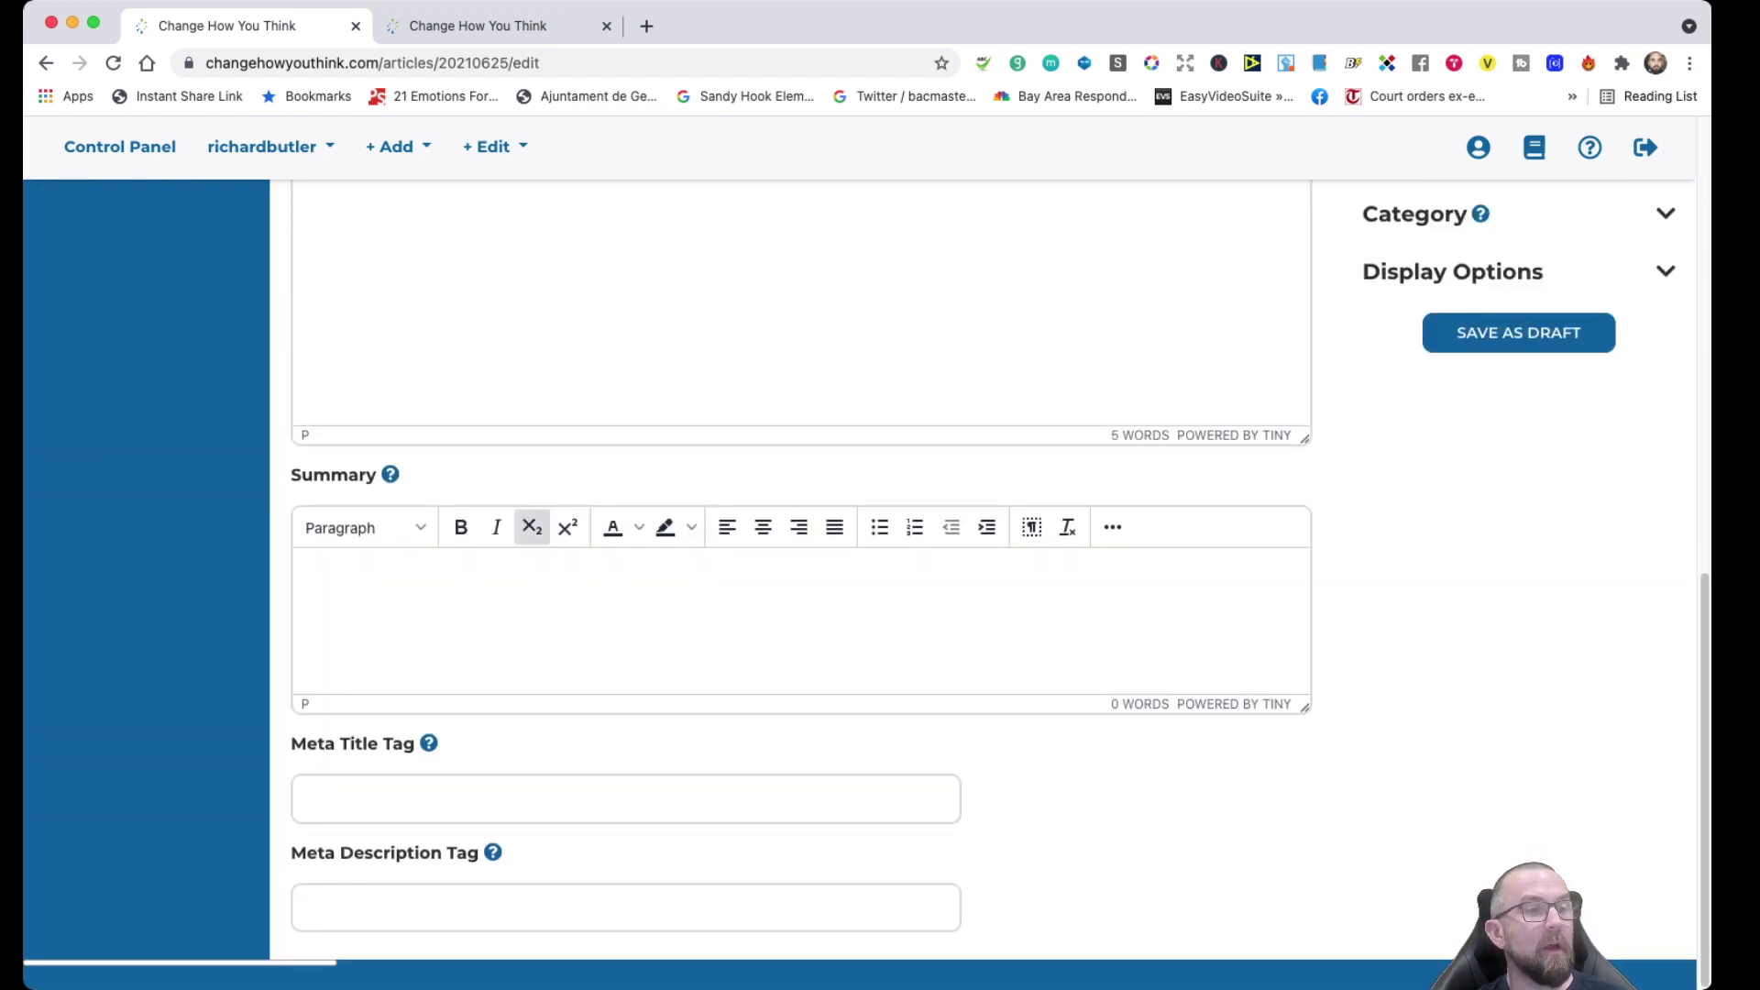
scroll(531, 523, up, 2)
scroll(660, 546, up, 4)
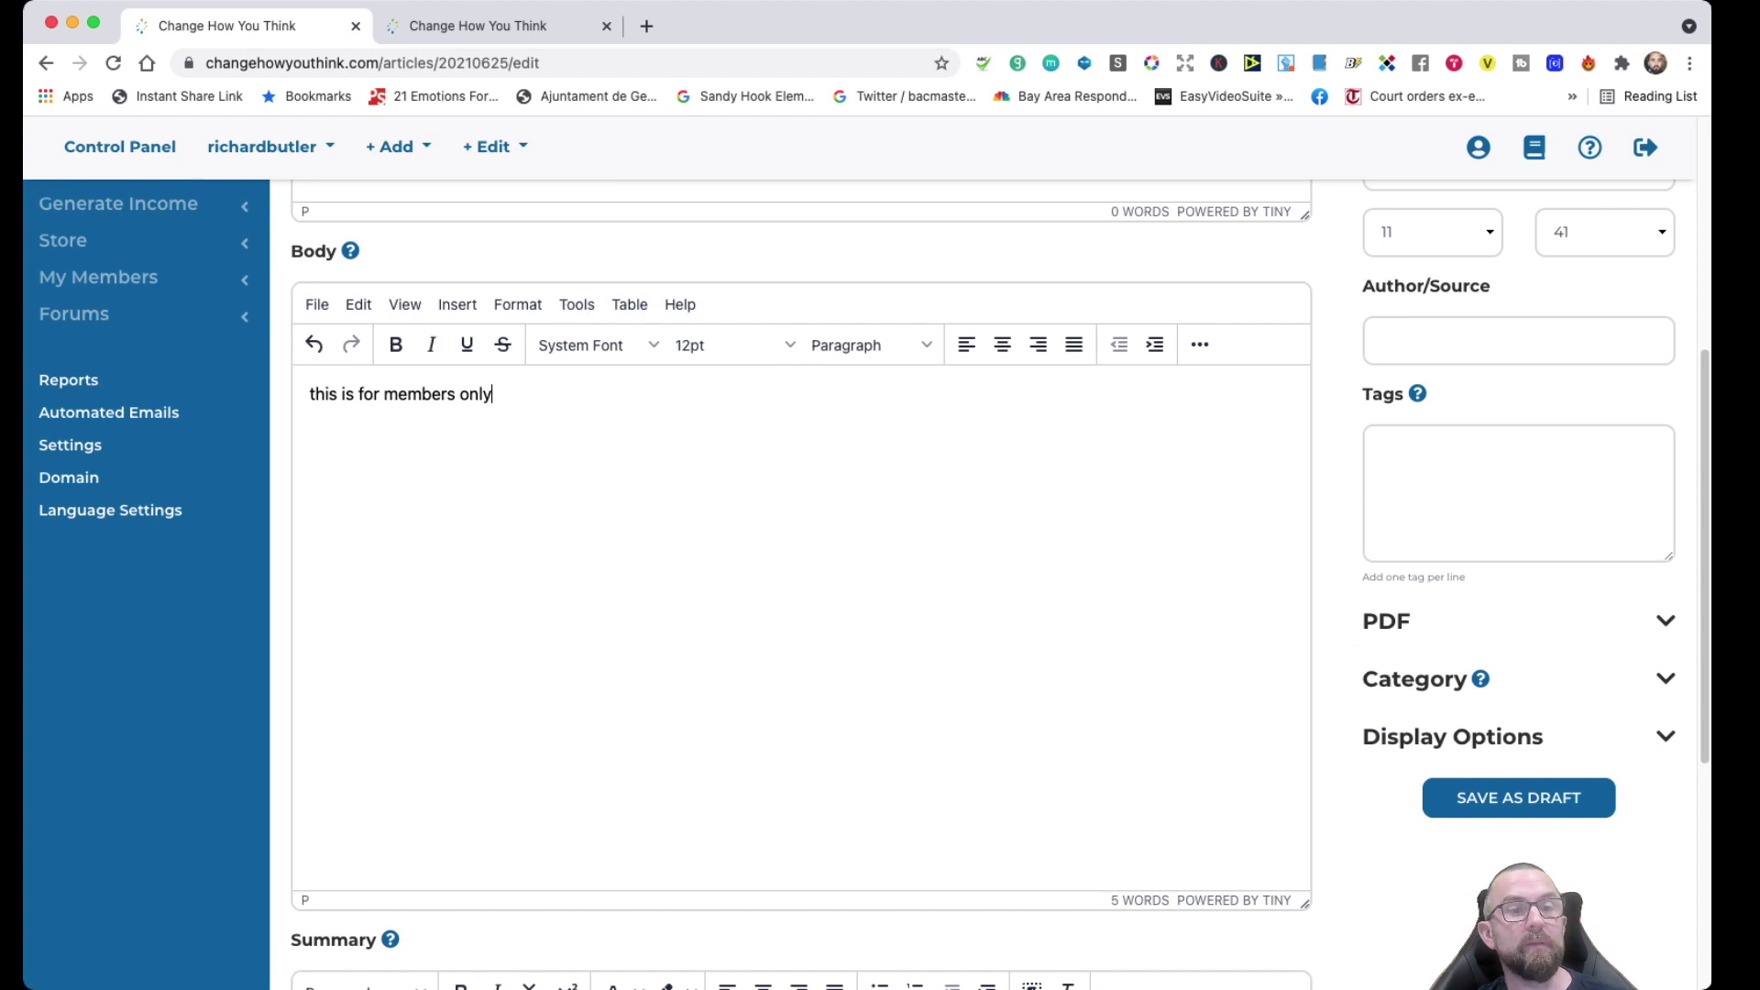
click(1200, 344)
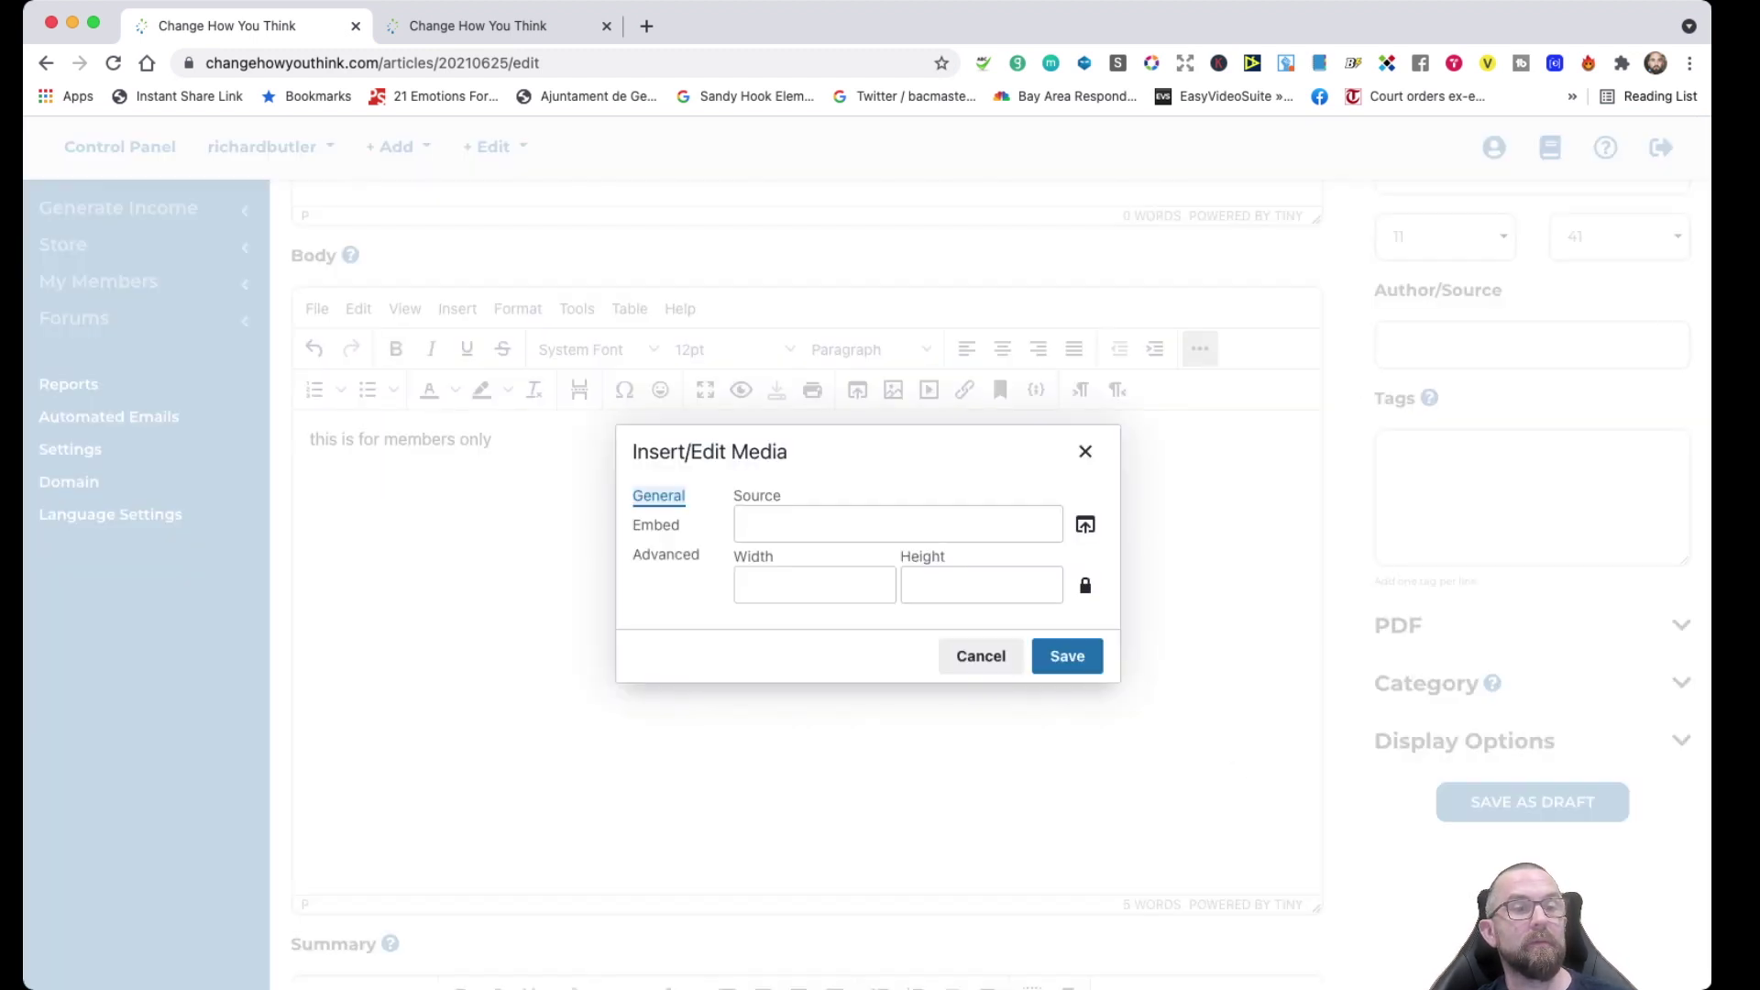
- Cancel the media insertion, check the Category choices, and save 'Members only' as a draft
click(897, 524)
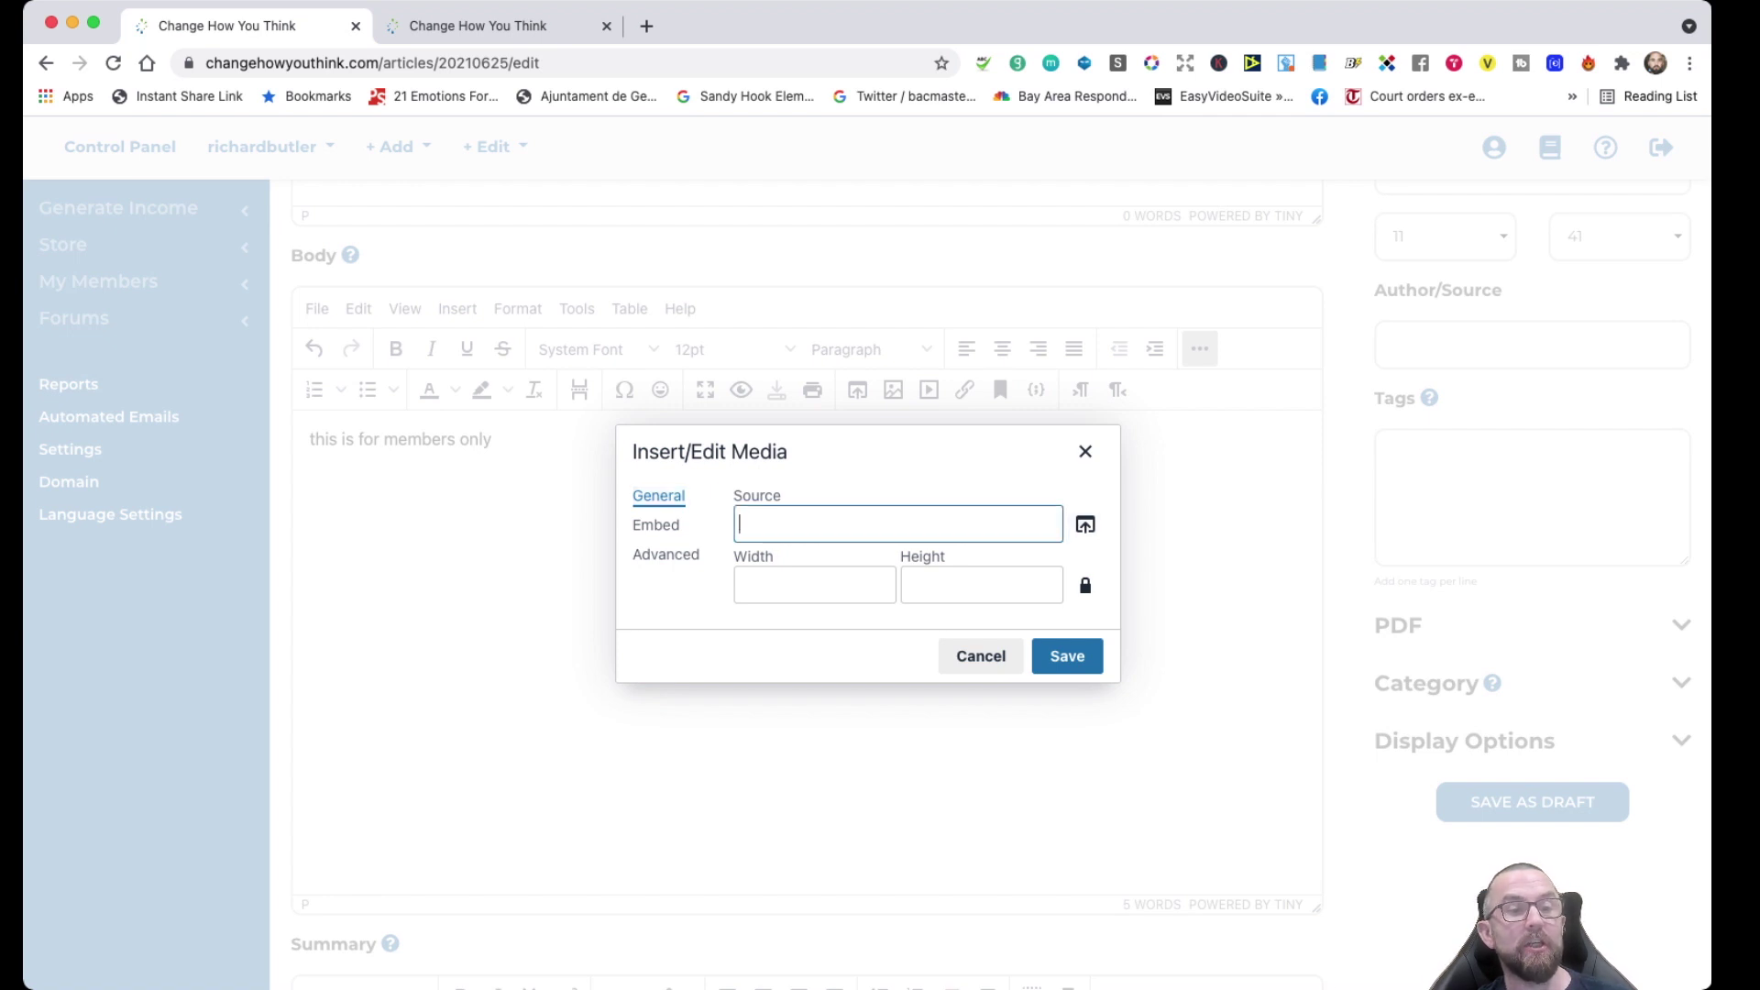
click(981, 657)
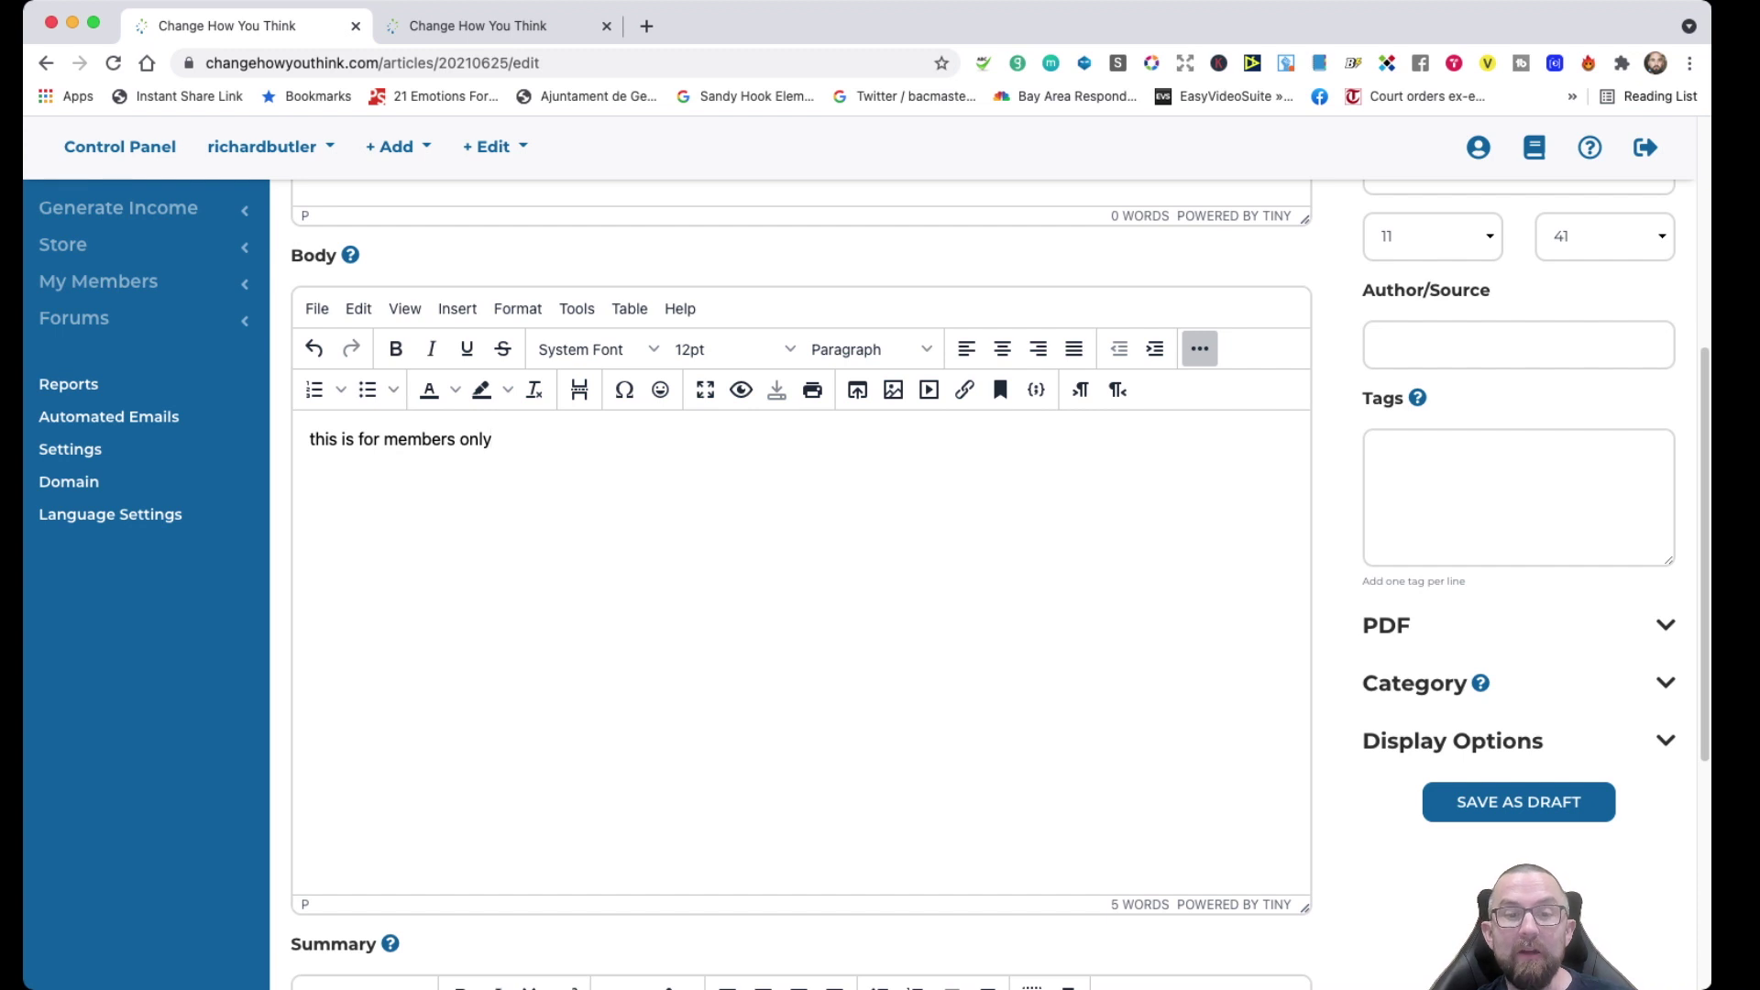
click(1666, 683)
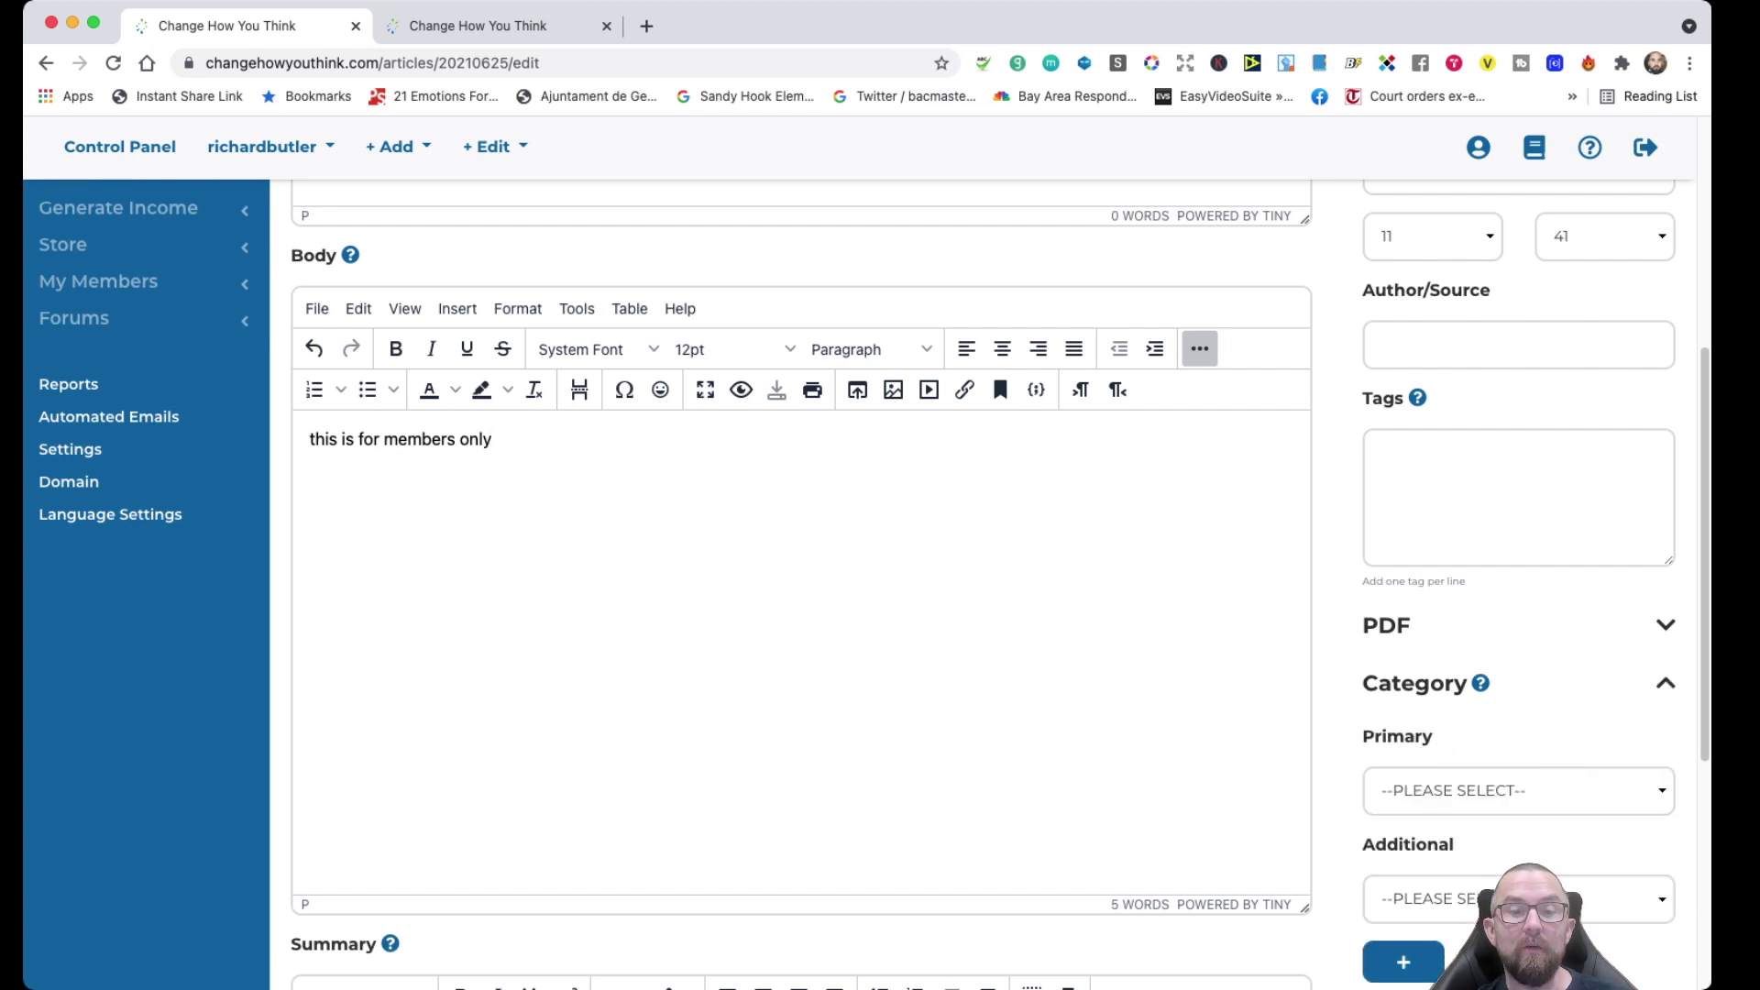
click(1519, 791)
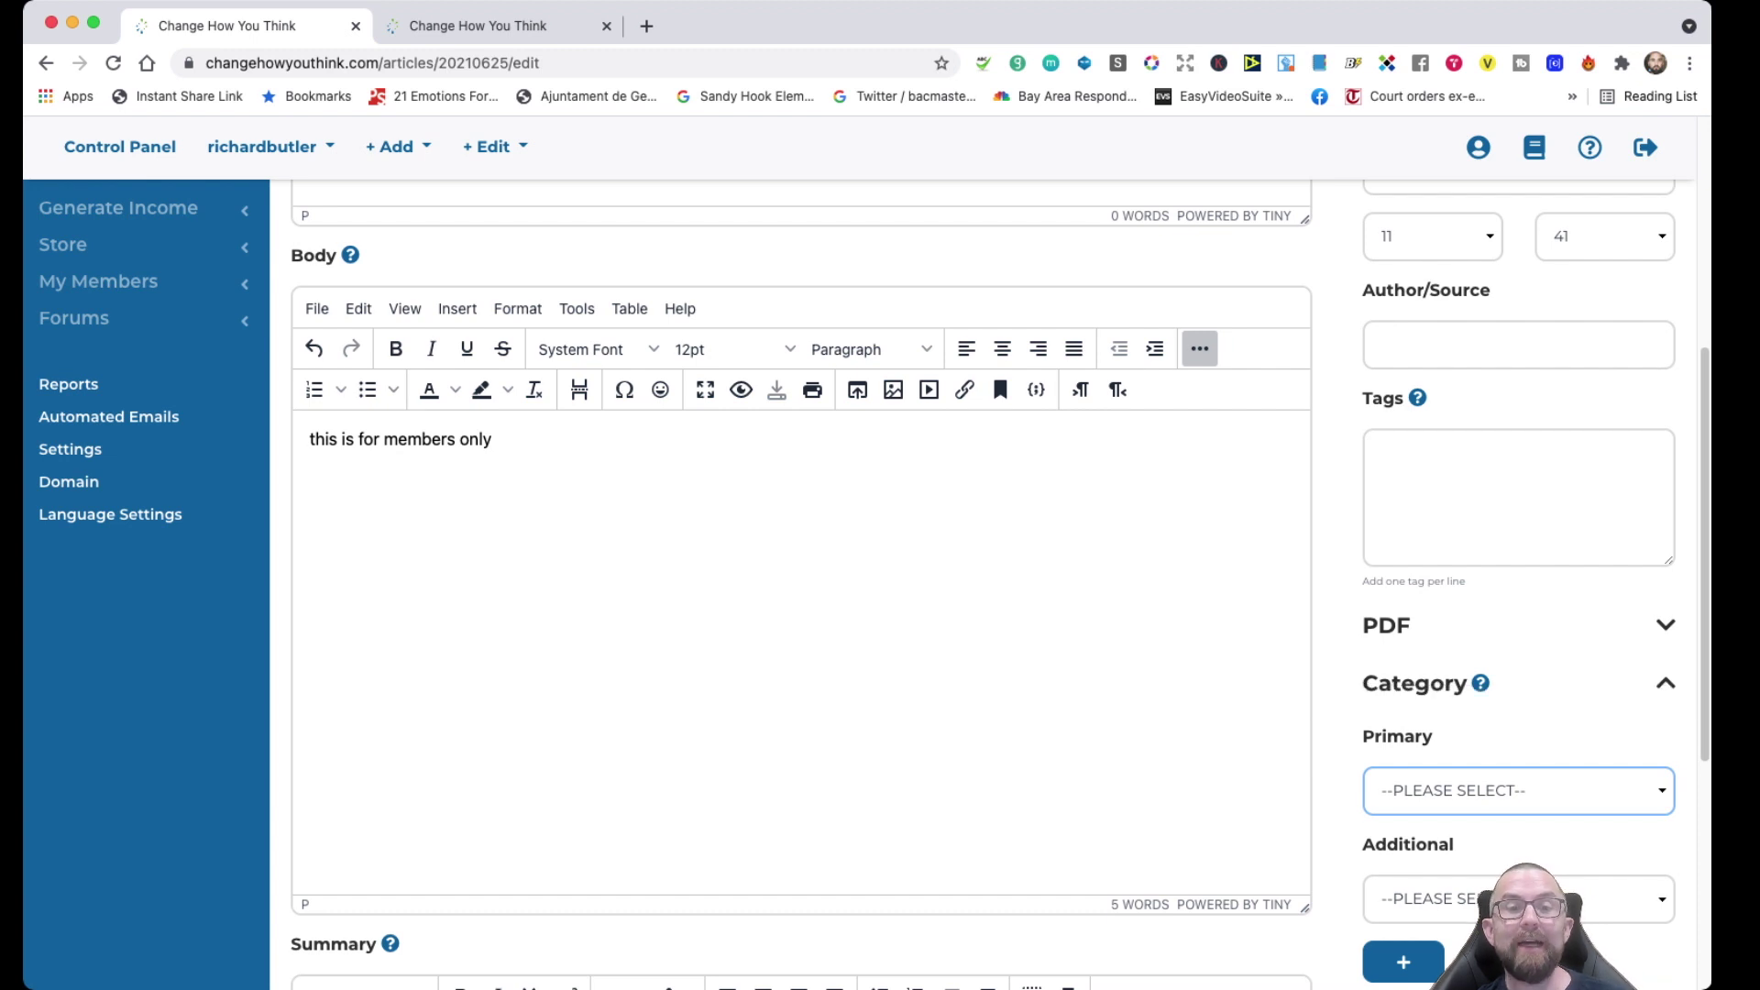
scroll(880, 550, down, 5)
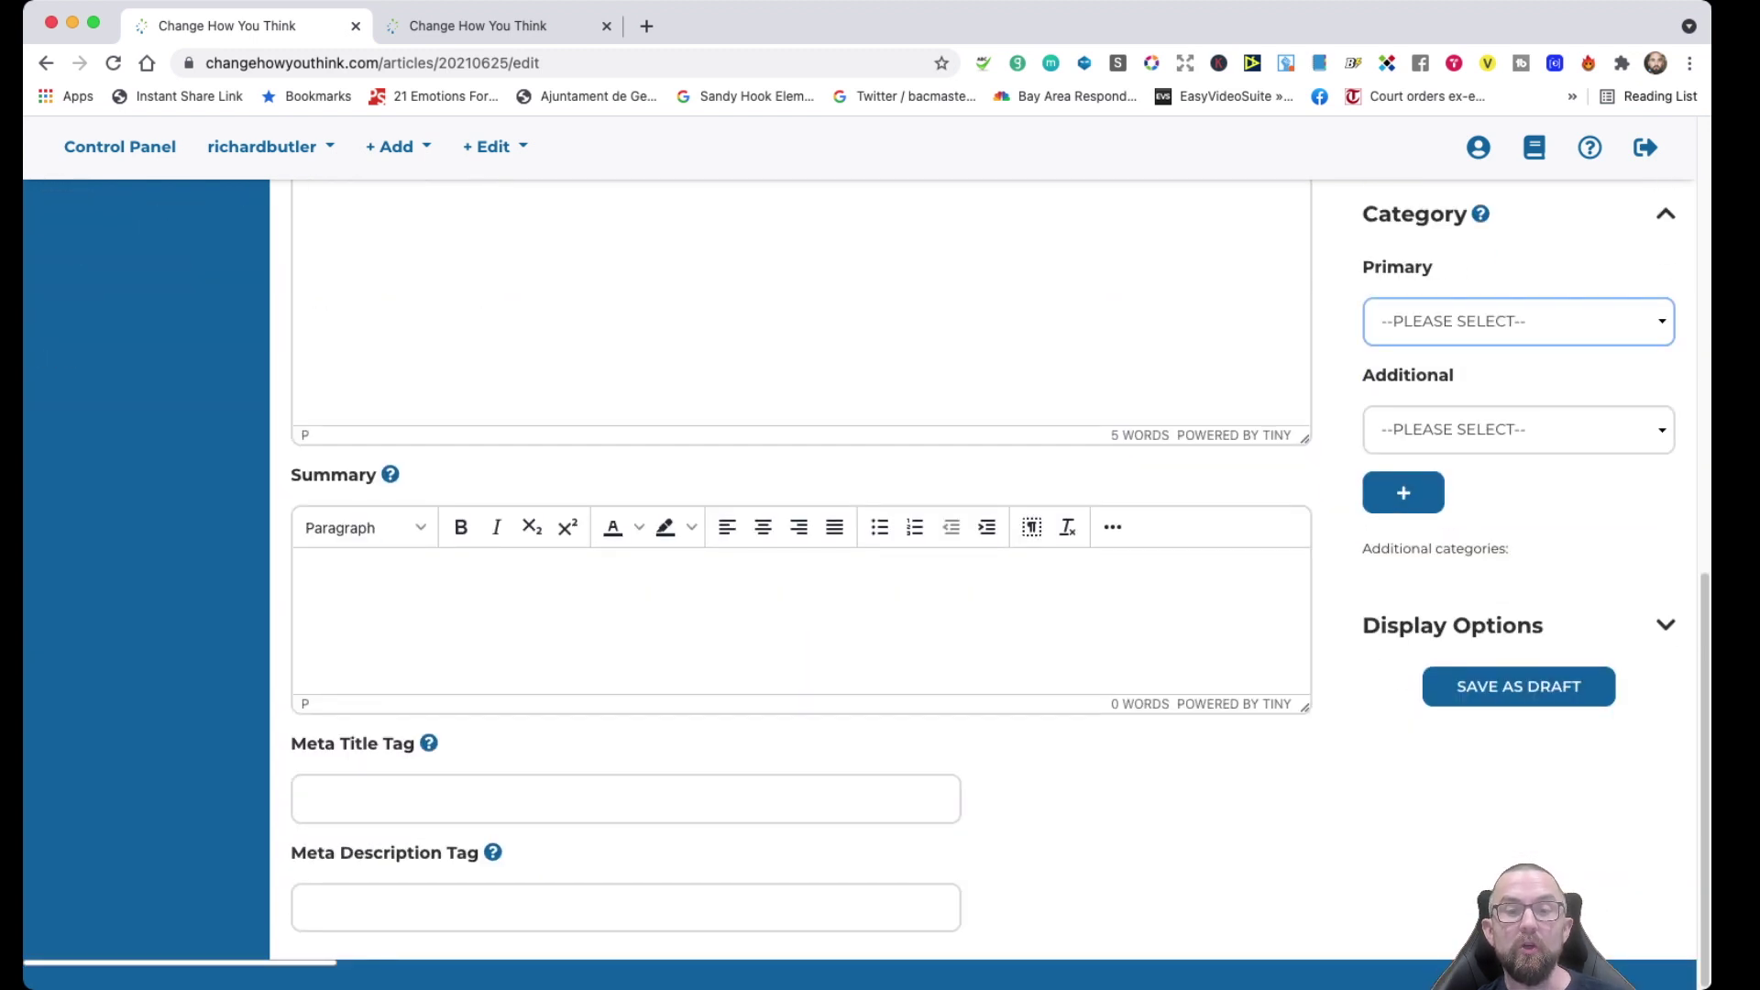
click(1518, 687)
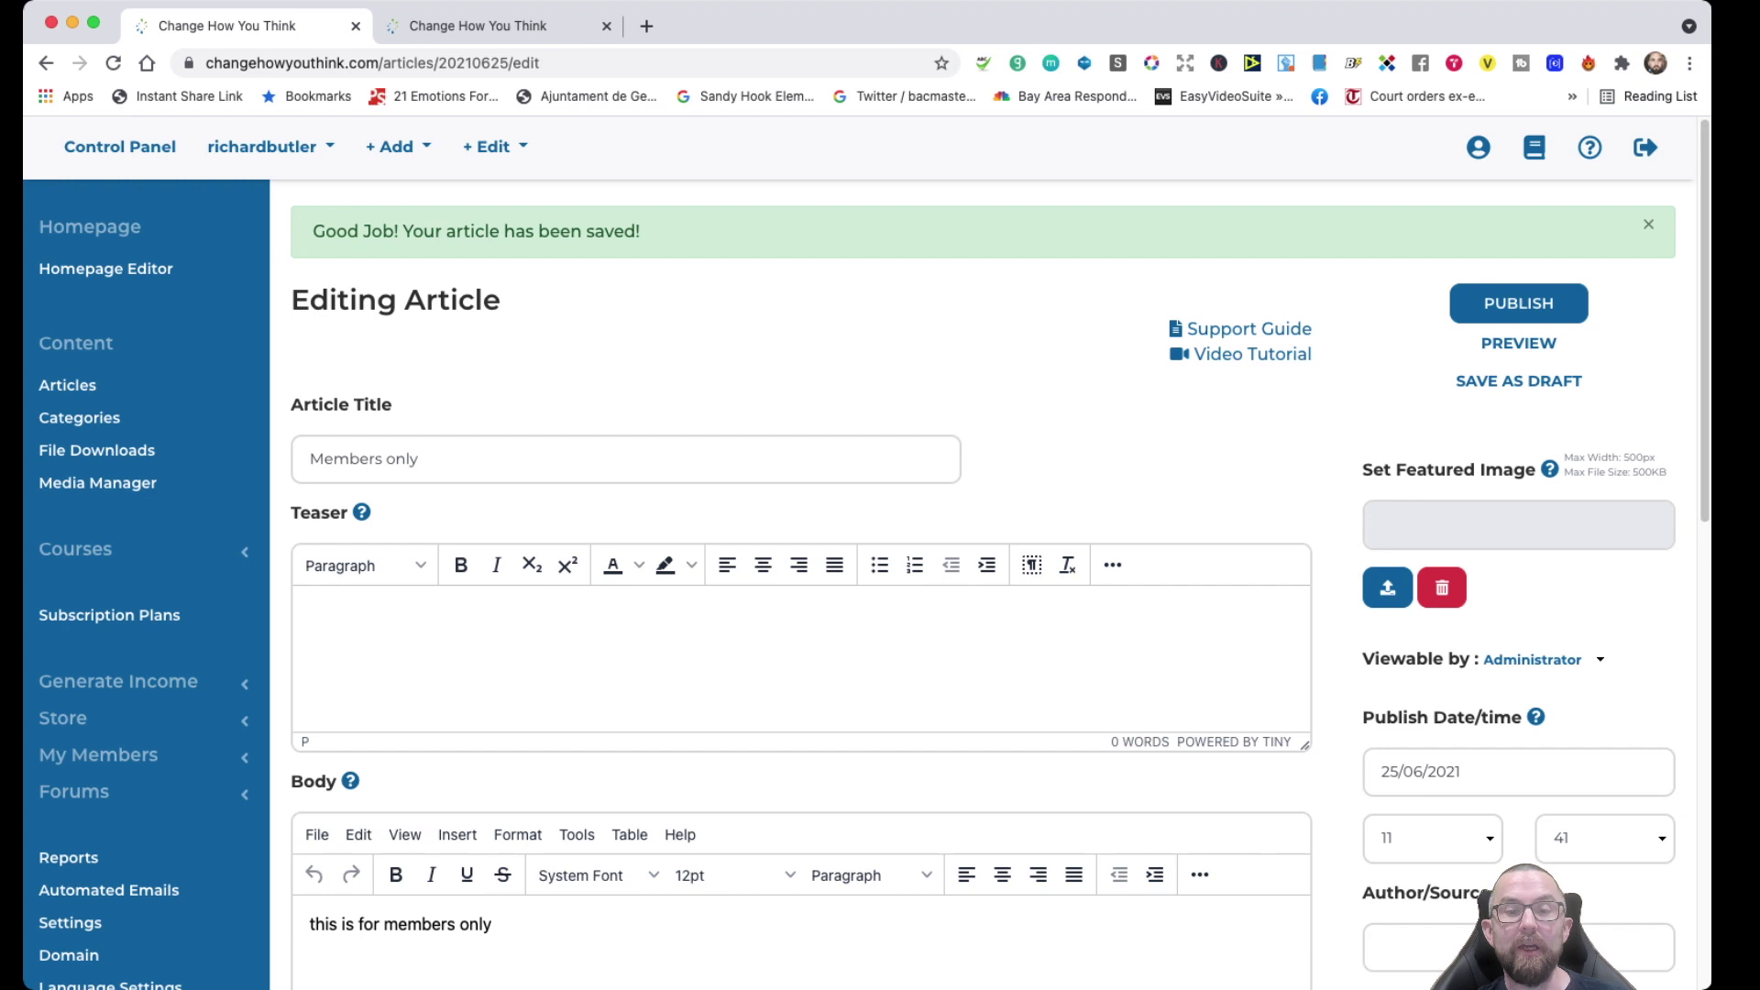
- Set the 'Members only' article's Viewable by option to Members Only
click(1534, 659)
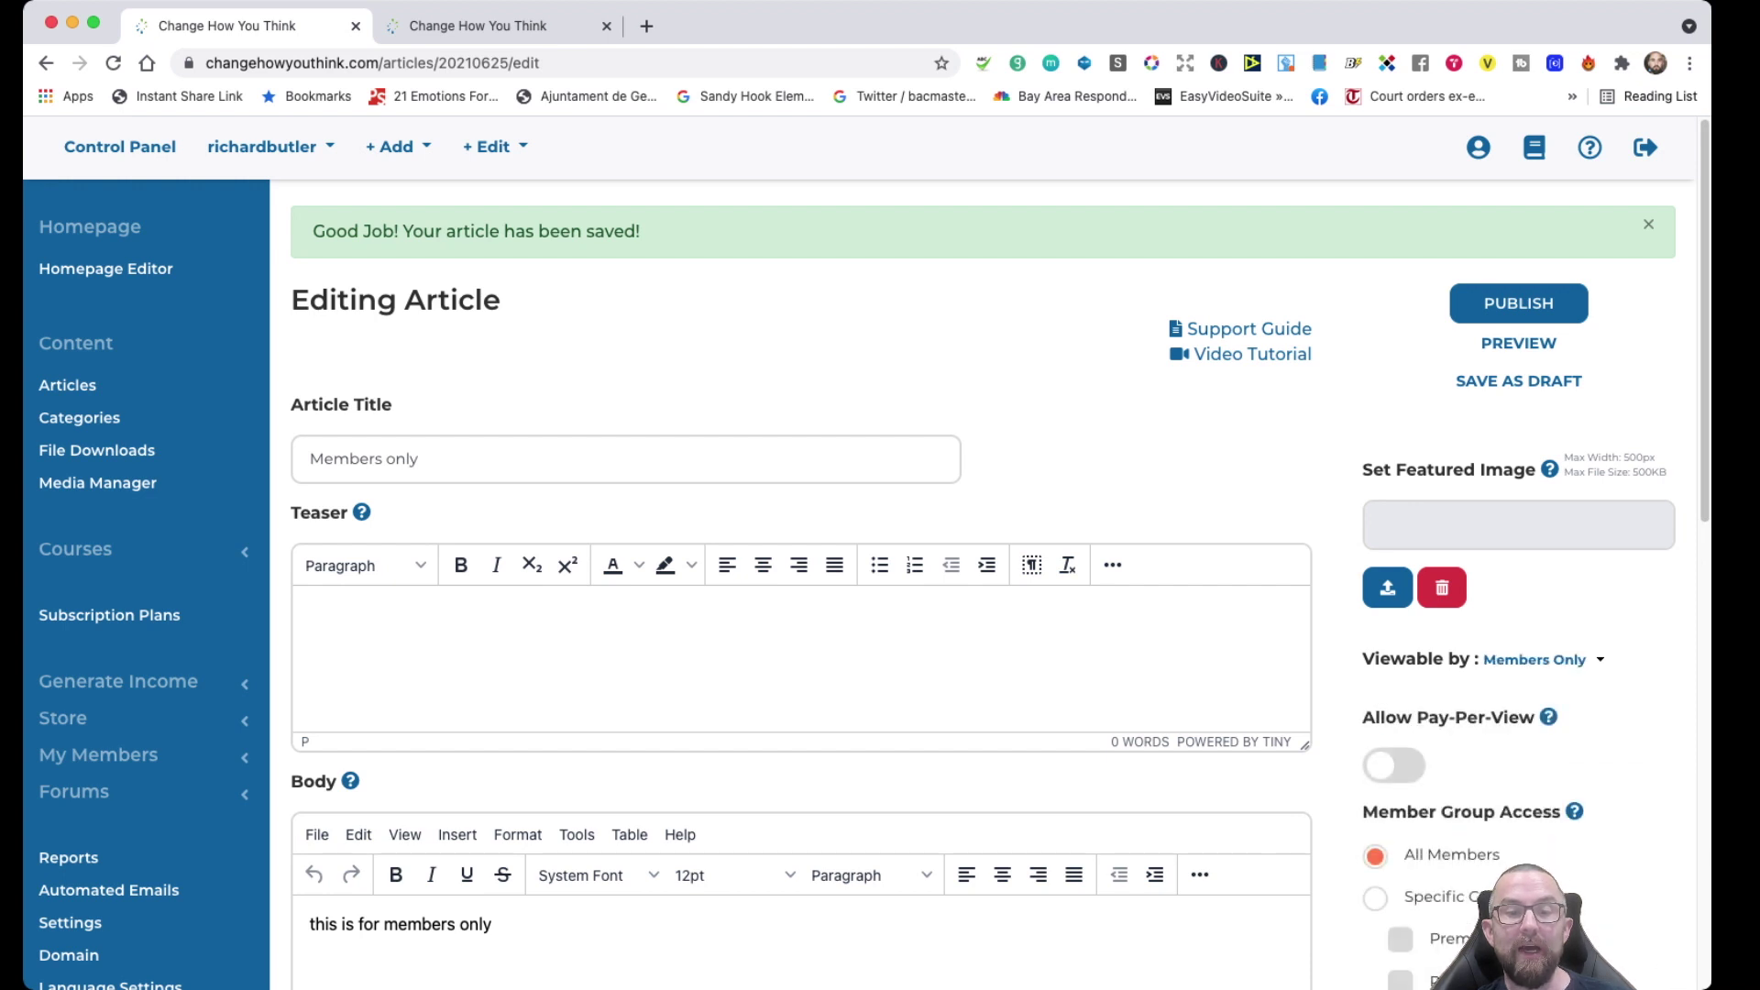
scroll(981, 586, down, 2)
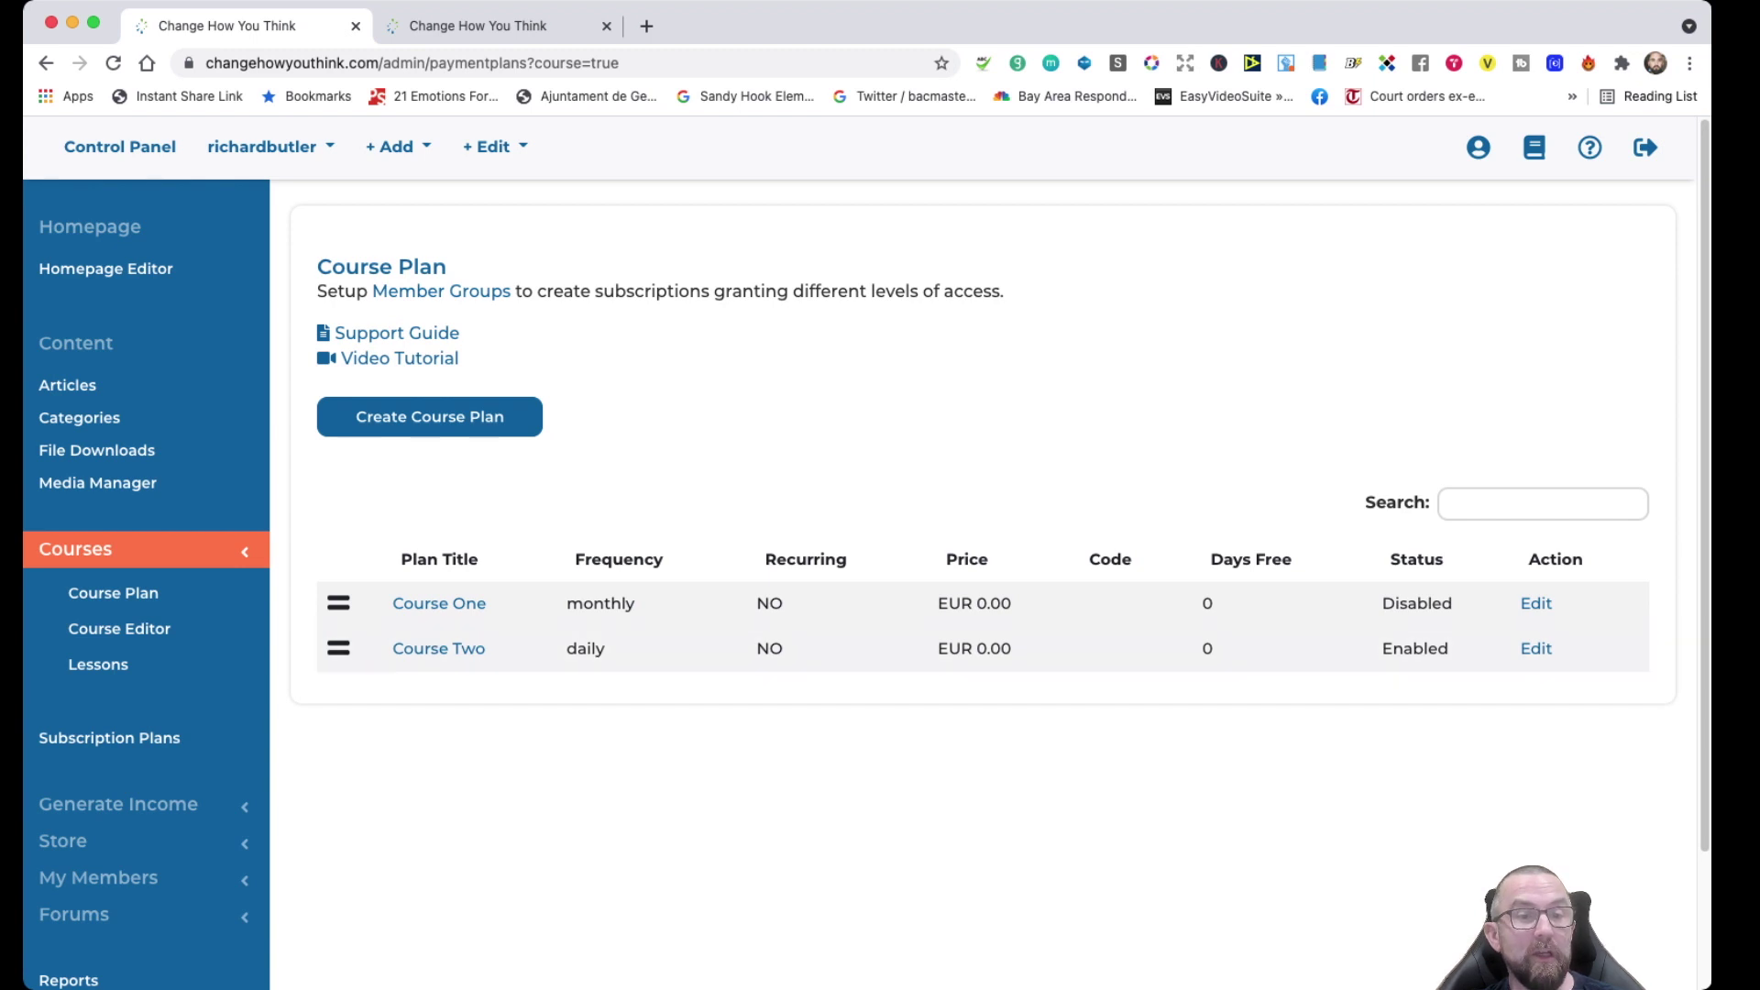
- Make Course Two available only to Existing Members in the Premium group and save the plan
click(1537, 648)
scroll(985, 587, down, 10)
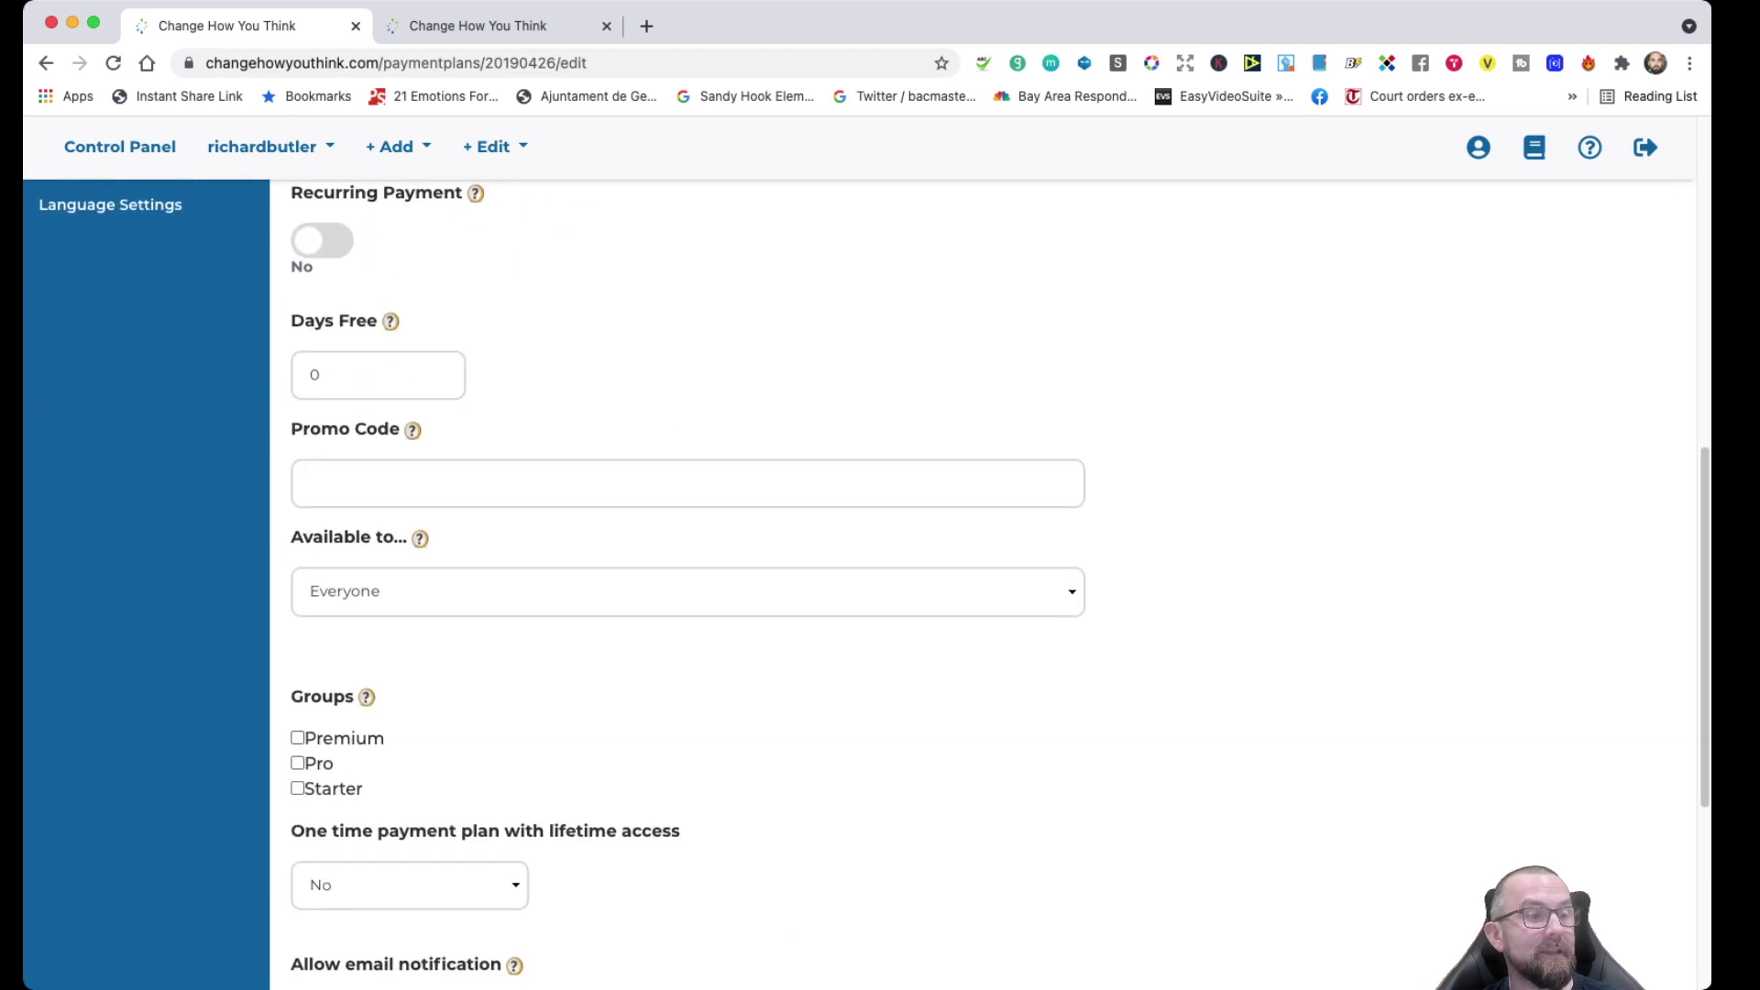
click(688, 592)
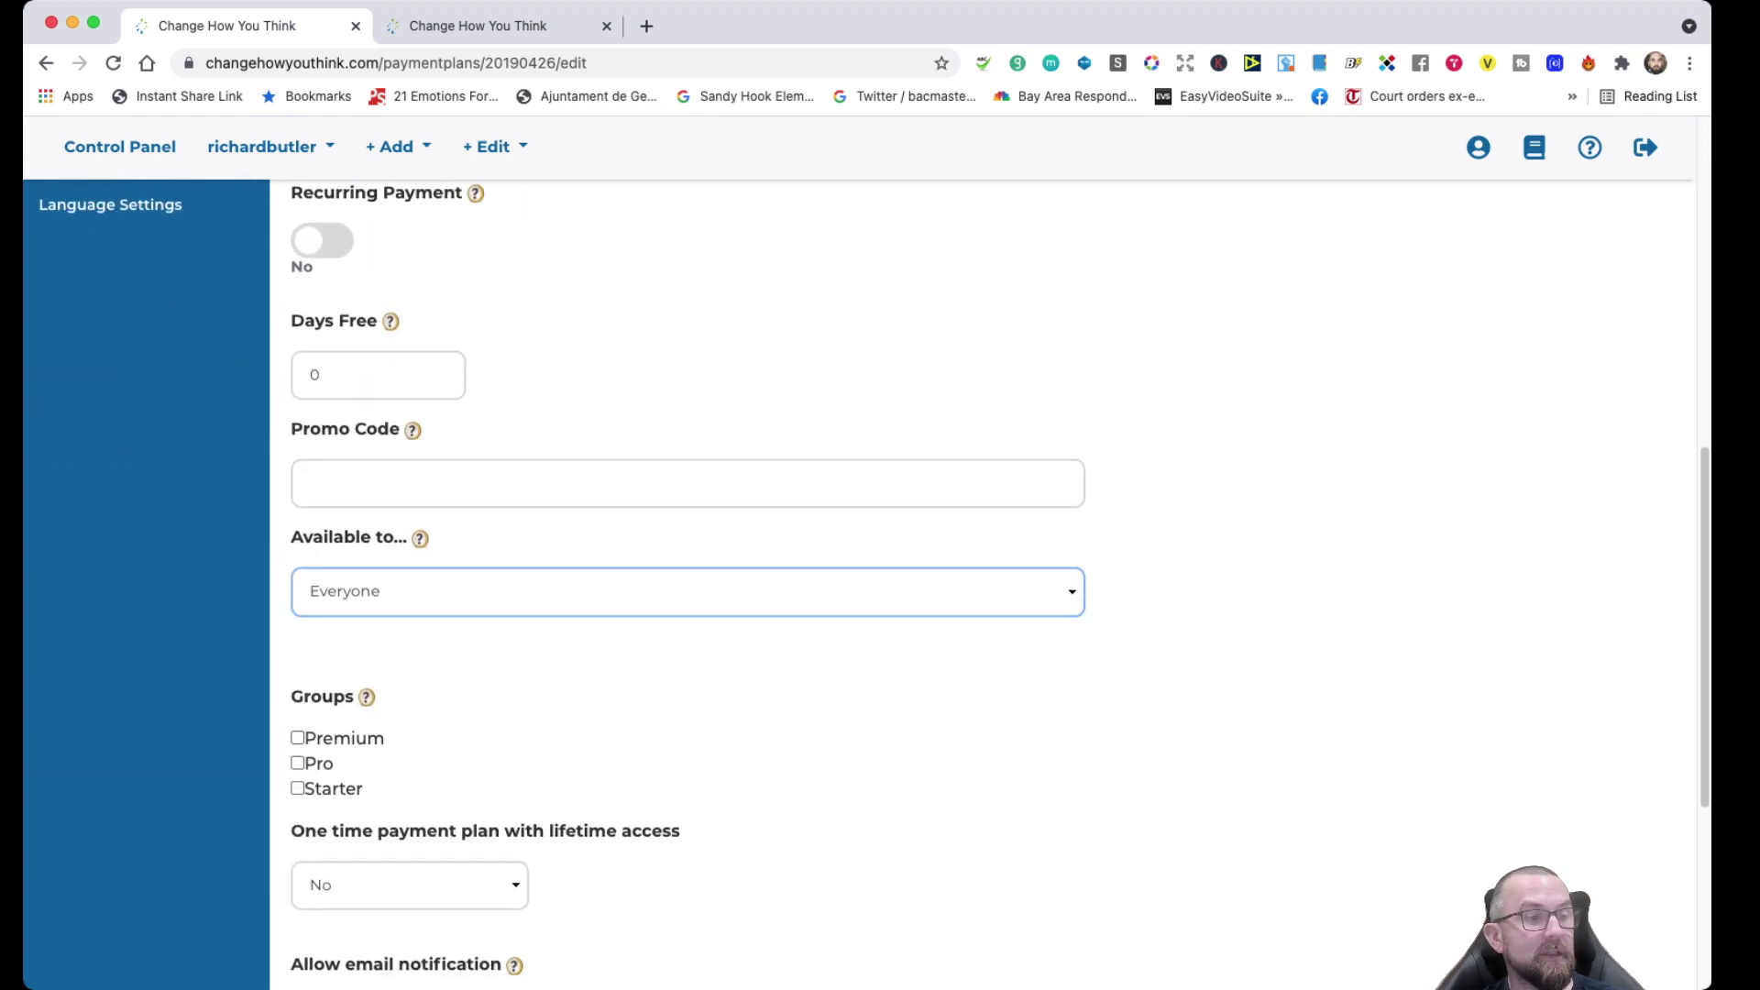
click(378, 625)
key(Tab)
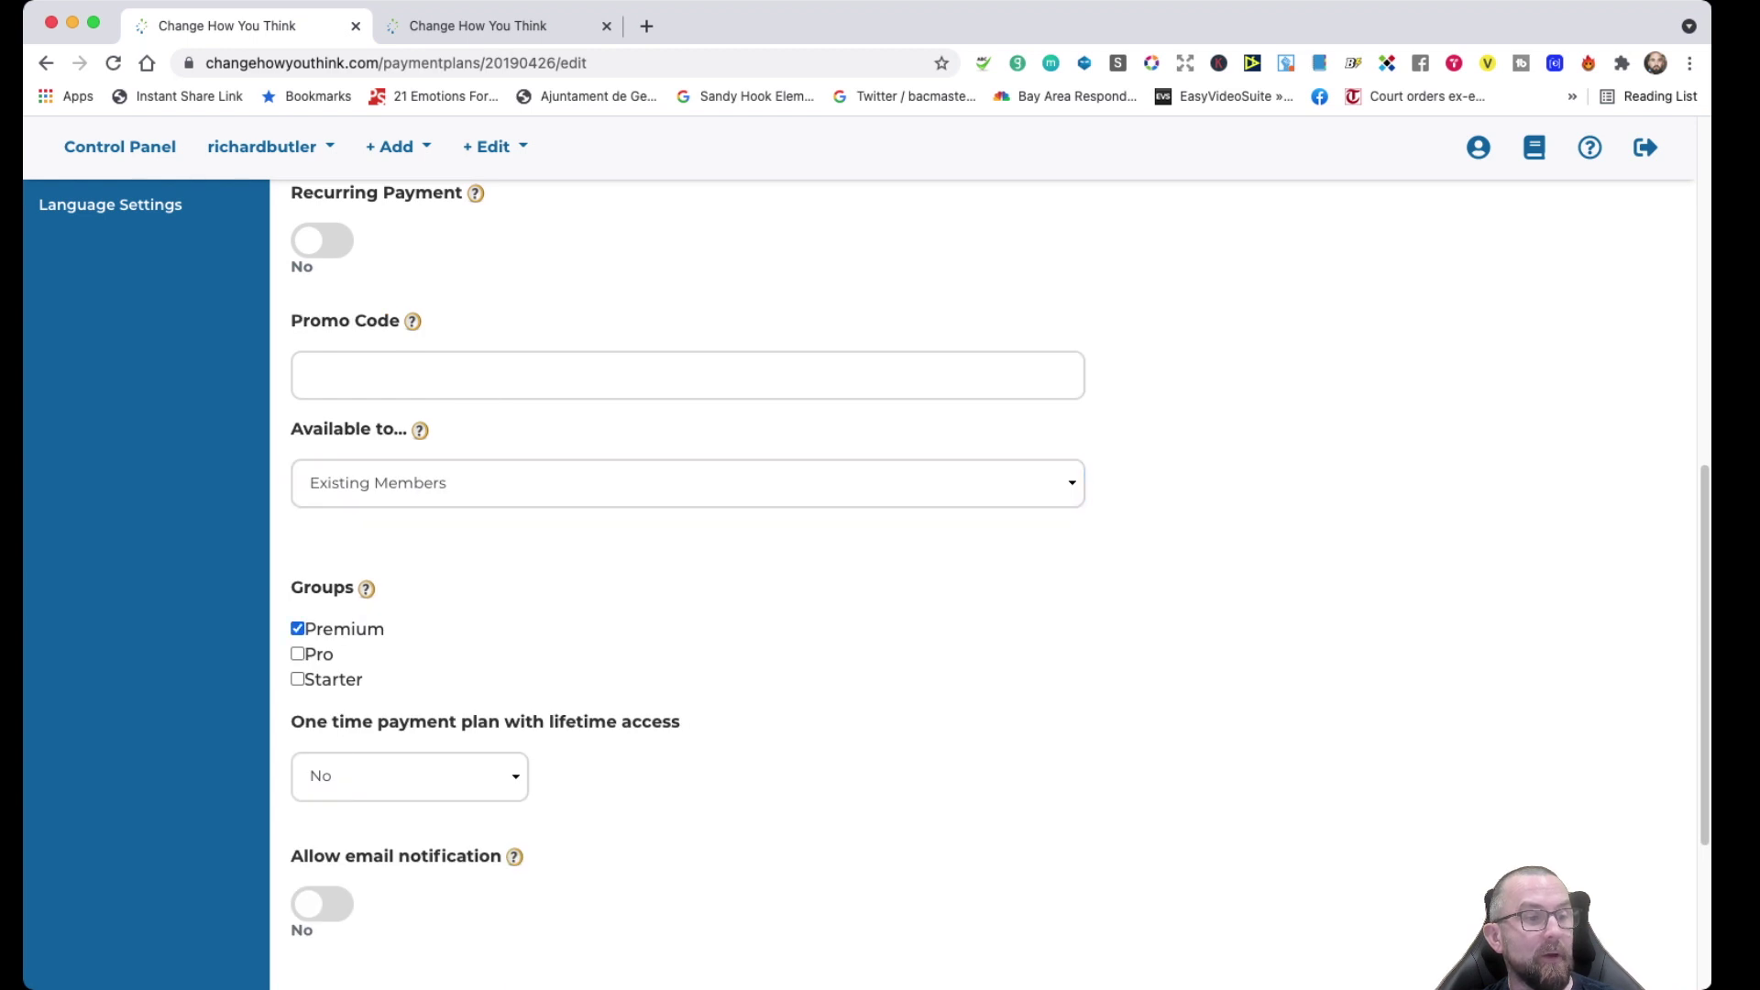
scroll(917, 587, down, 4)
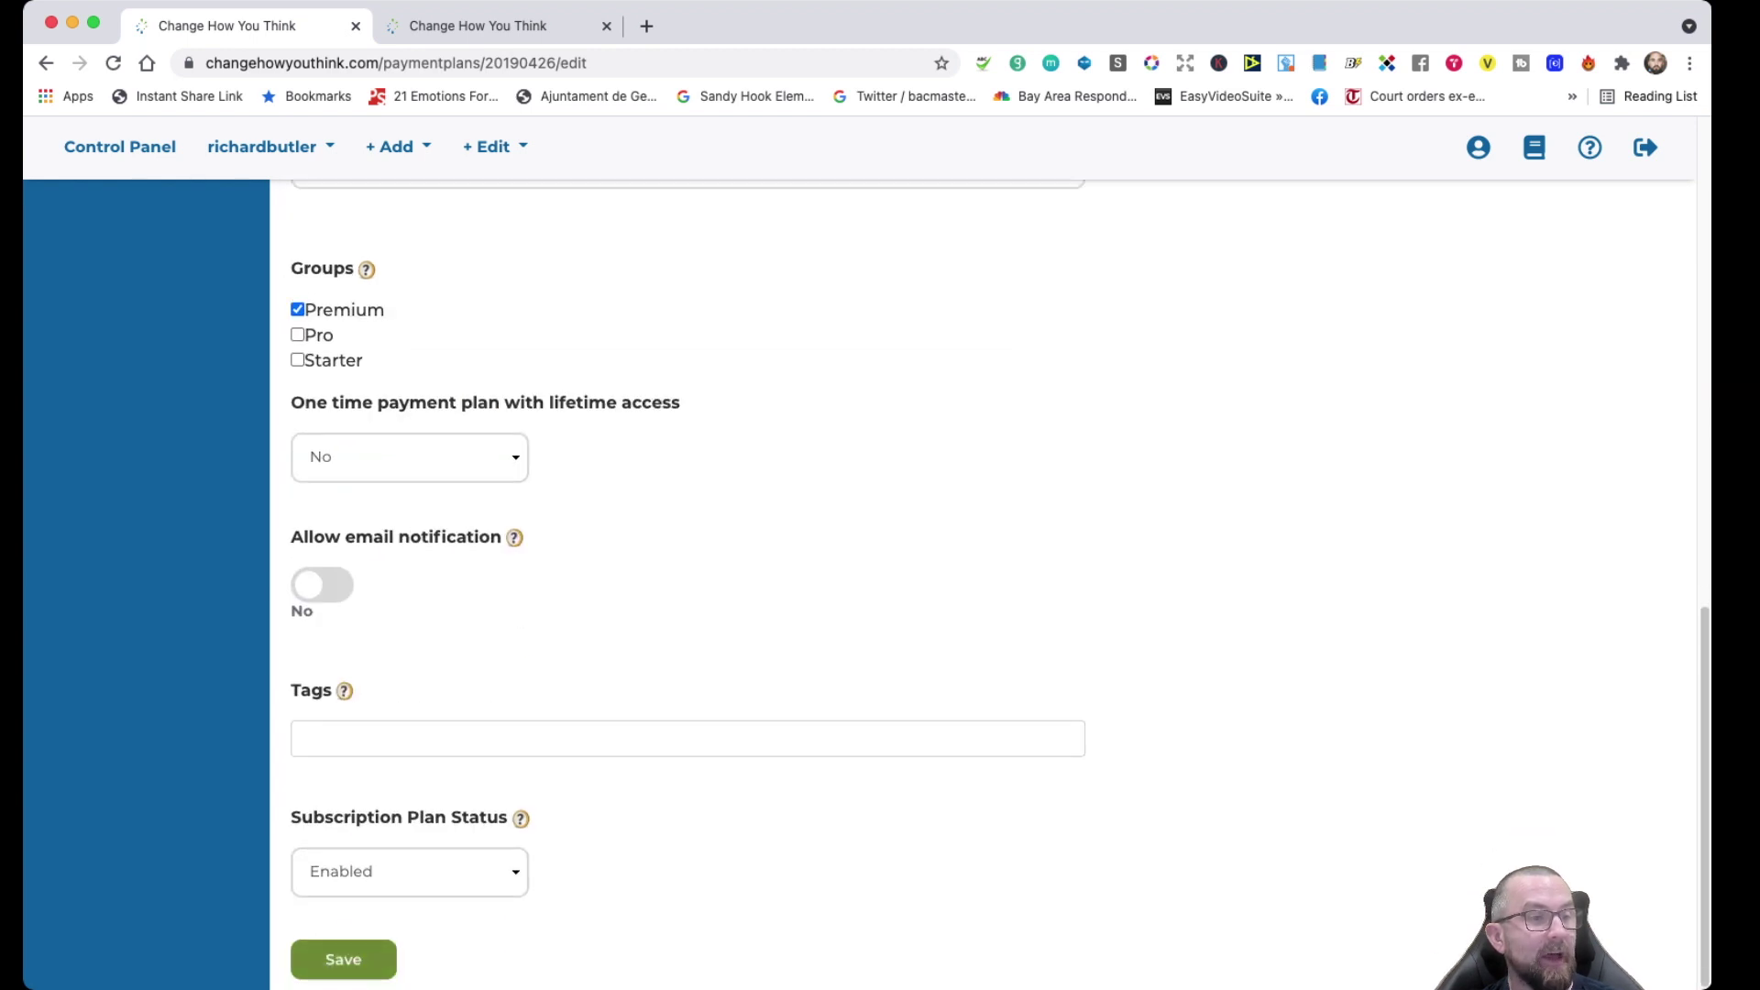
click(343, 959)
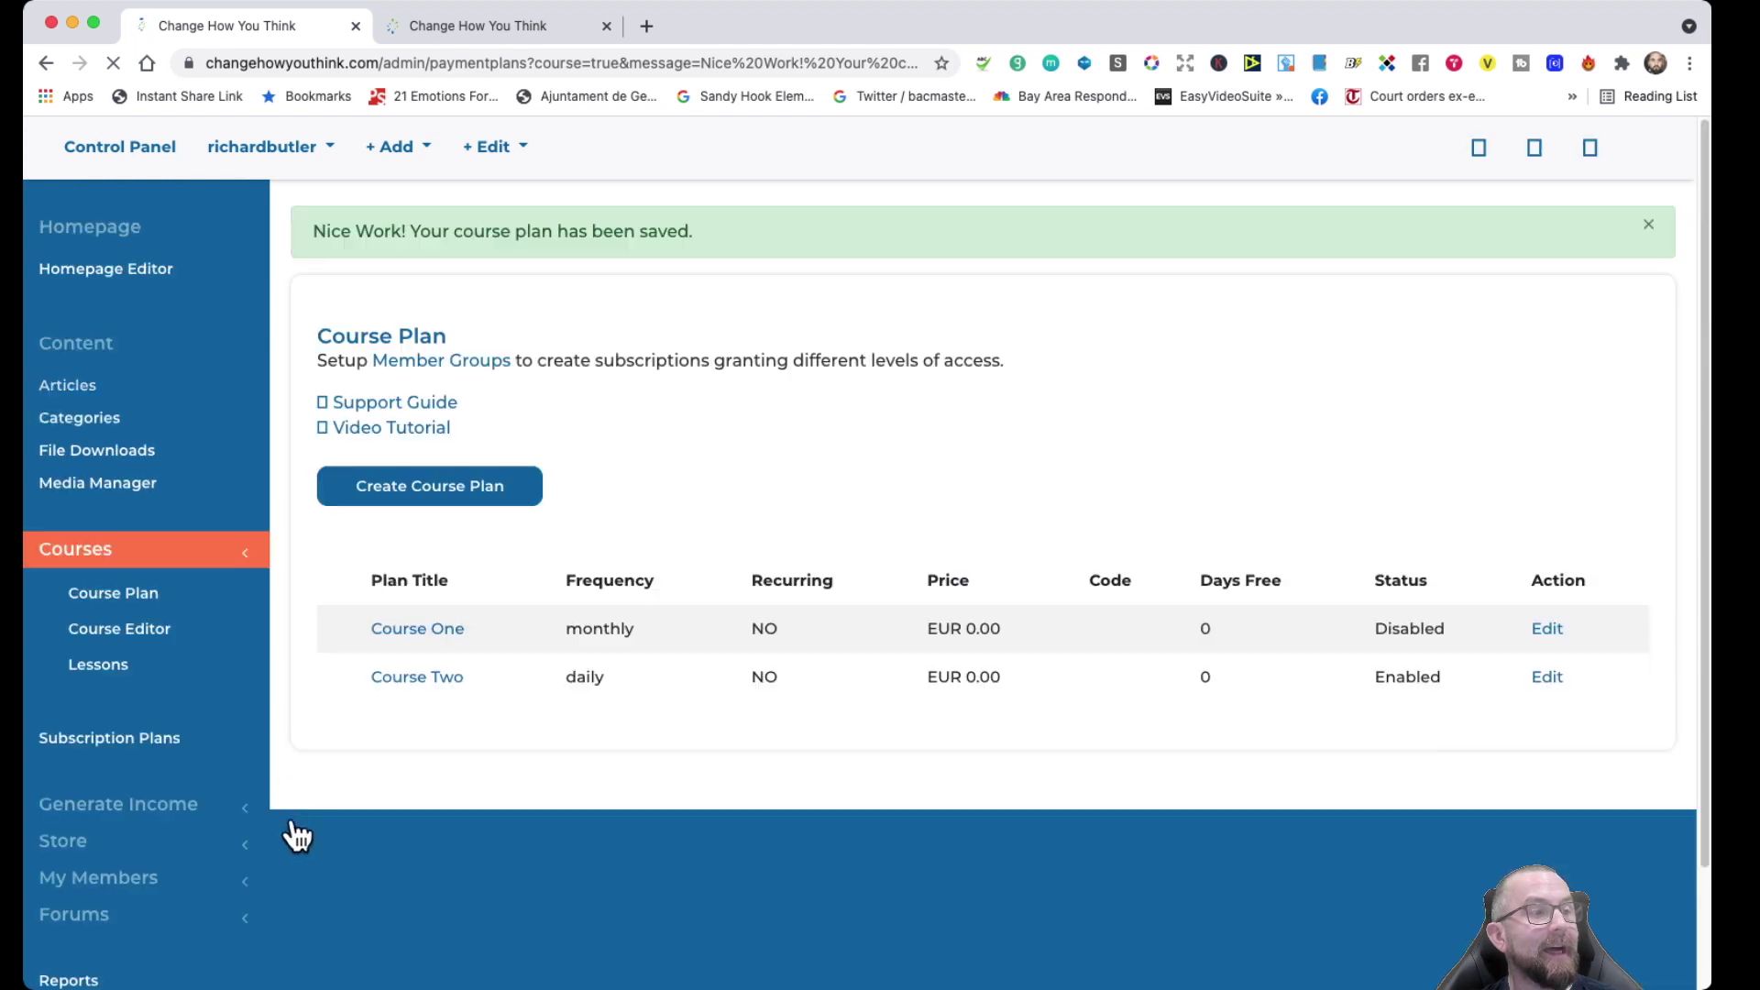
click(98, 665)
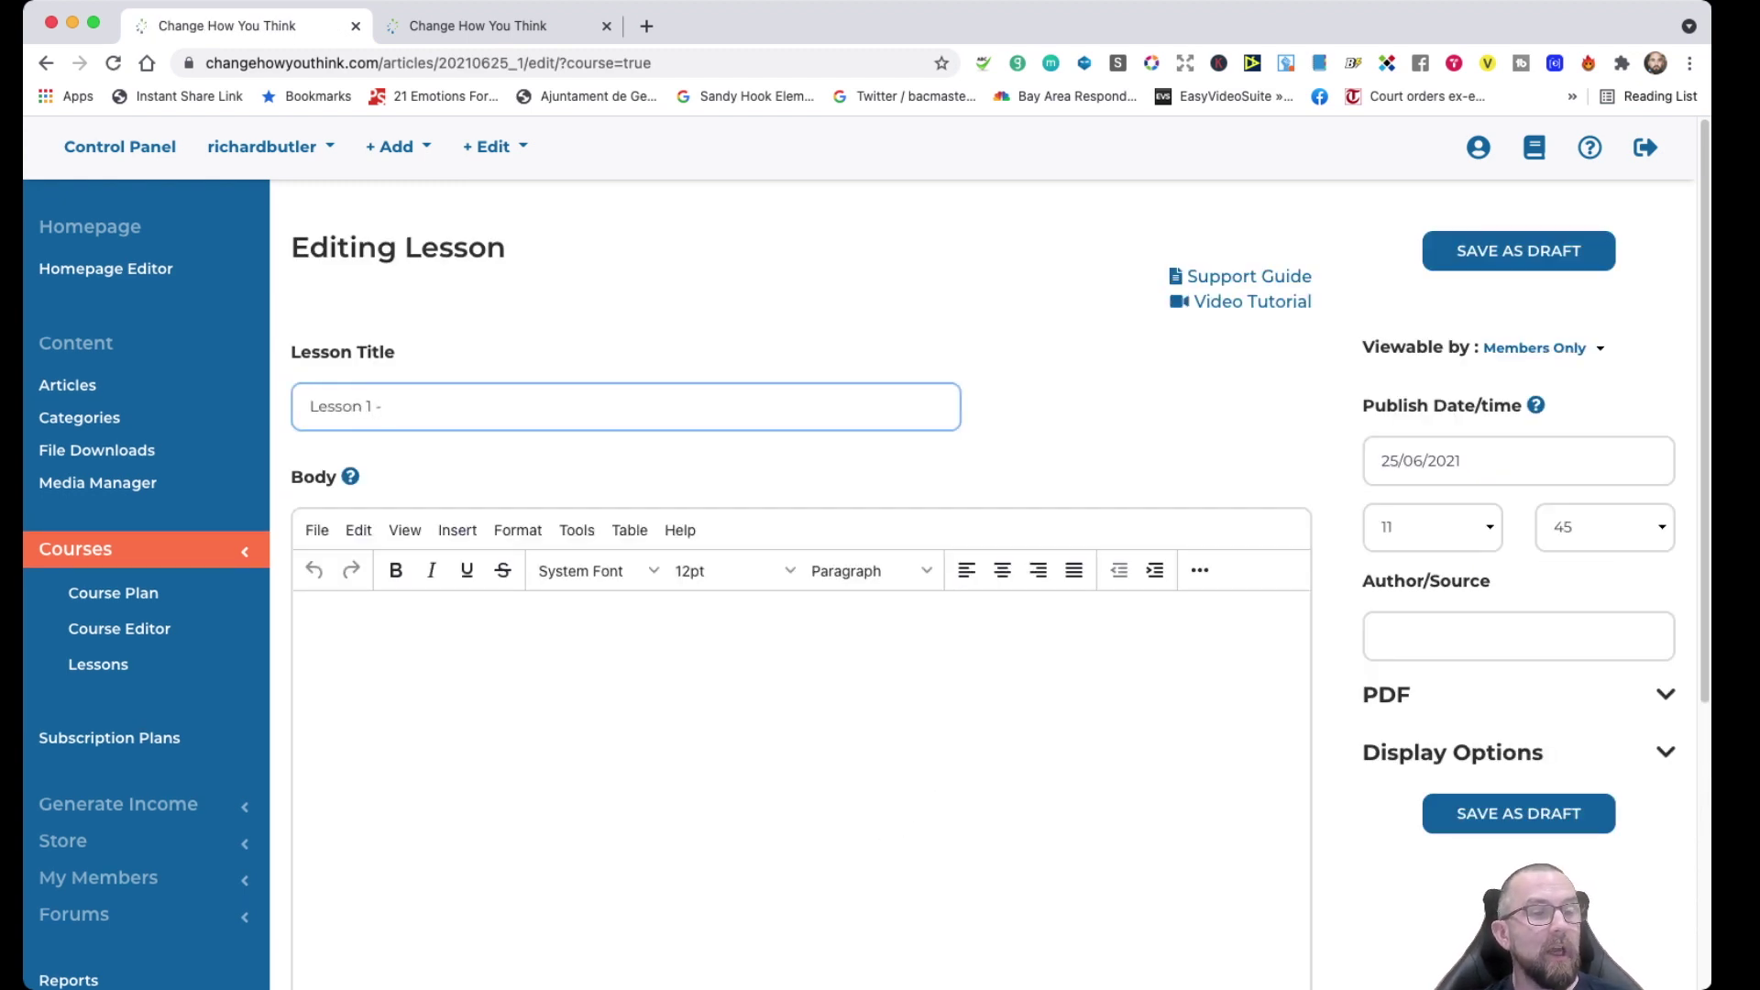
- Abandon the unfinished 'Lesson 1 -' draft and go back to the Control Panel dashboard
click(1072, 842)
scroll(867, 583, down, 5)
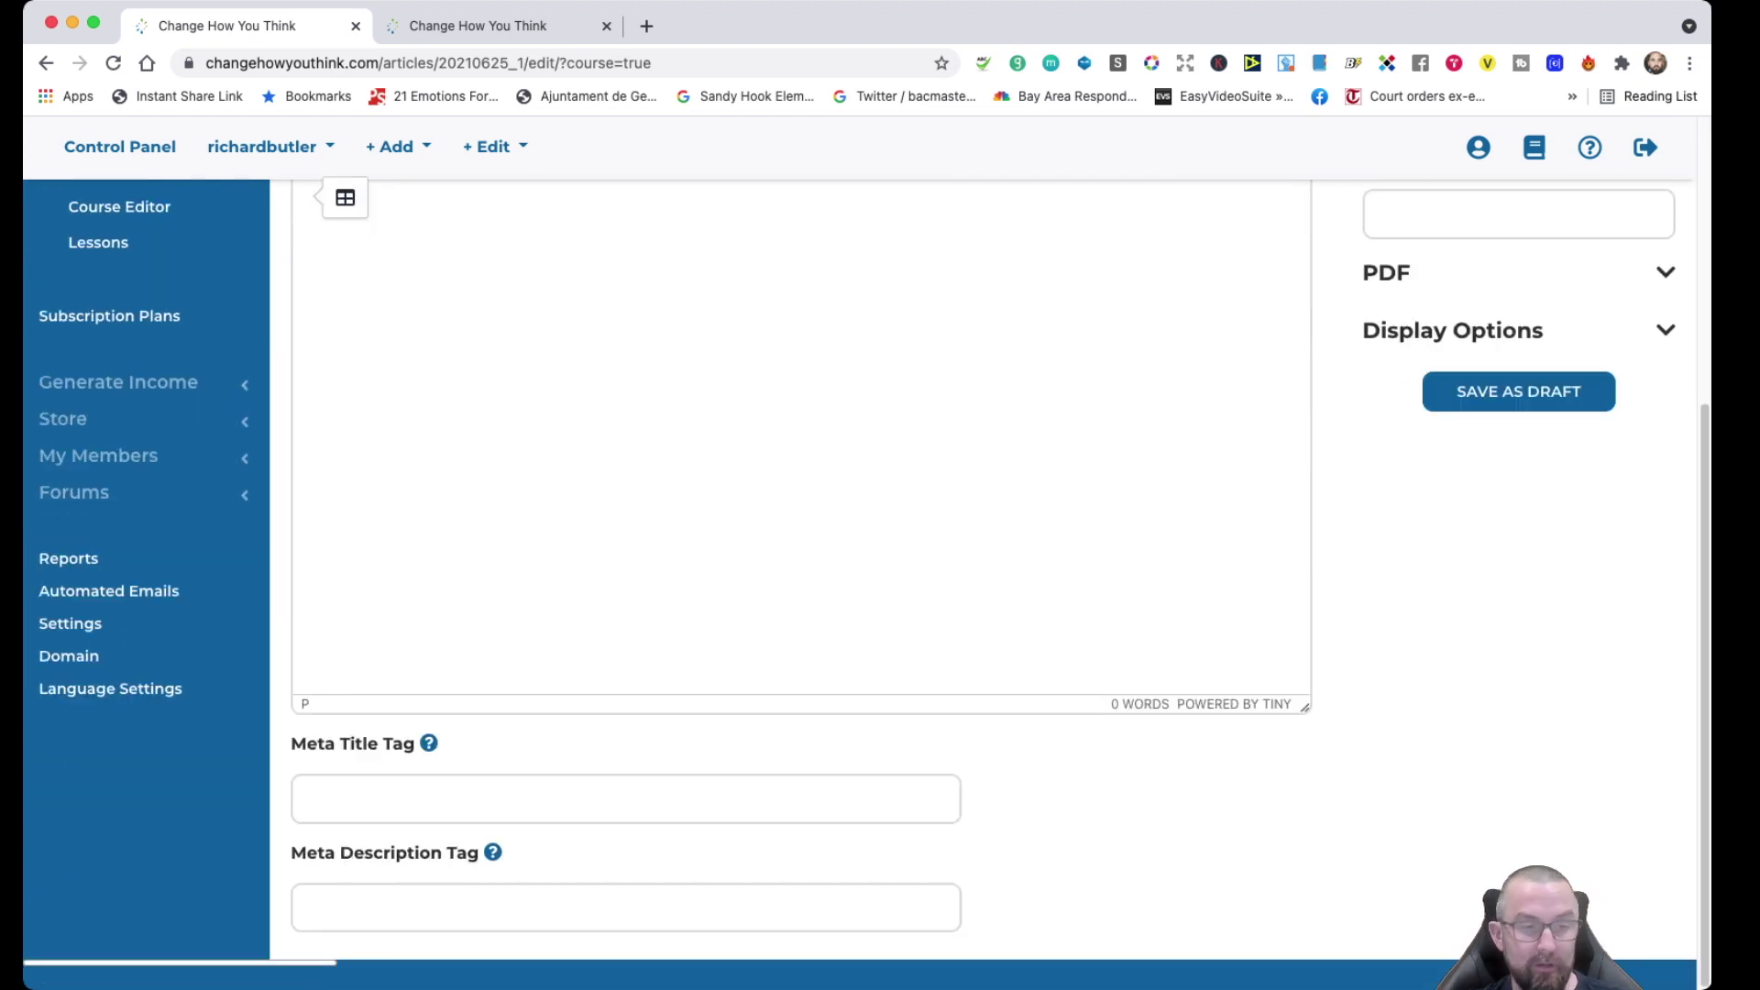
scroll(800, 584, up, 5)
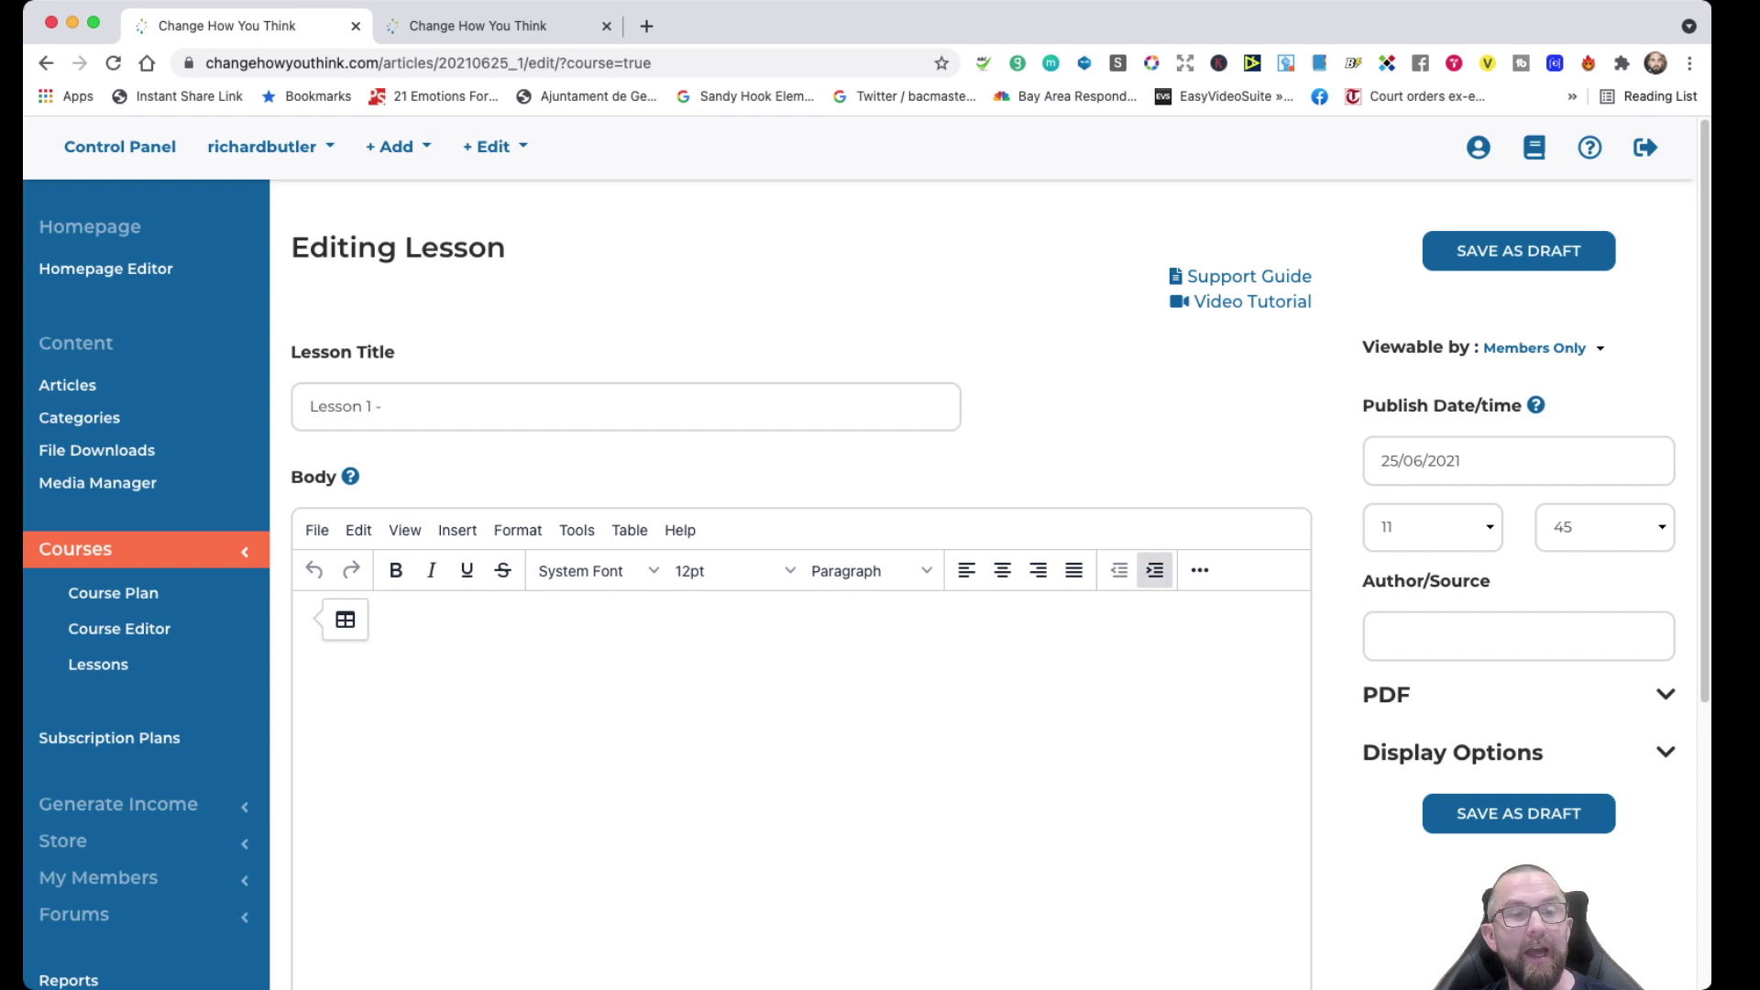
click(1200, 571)
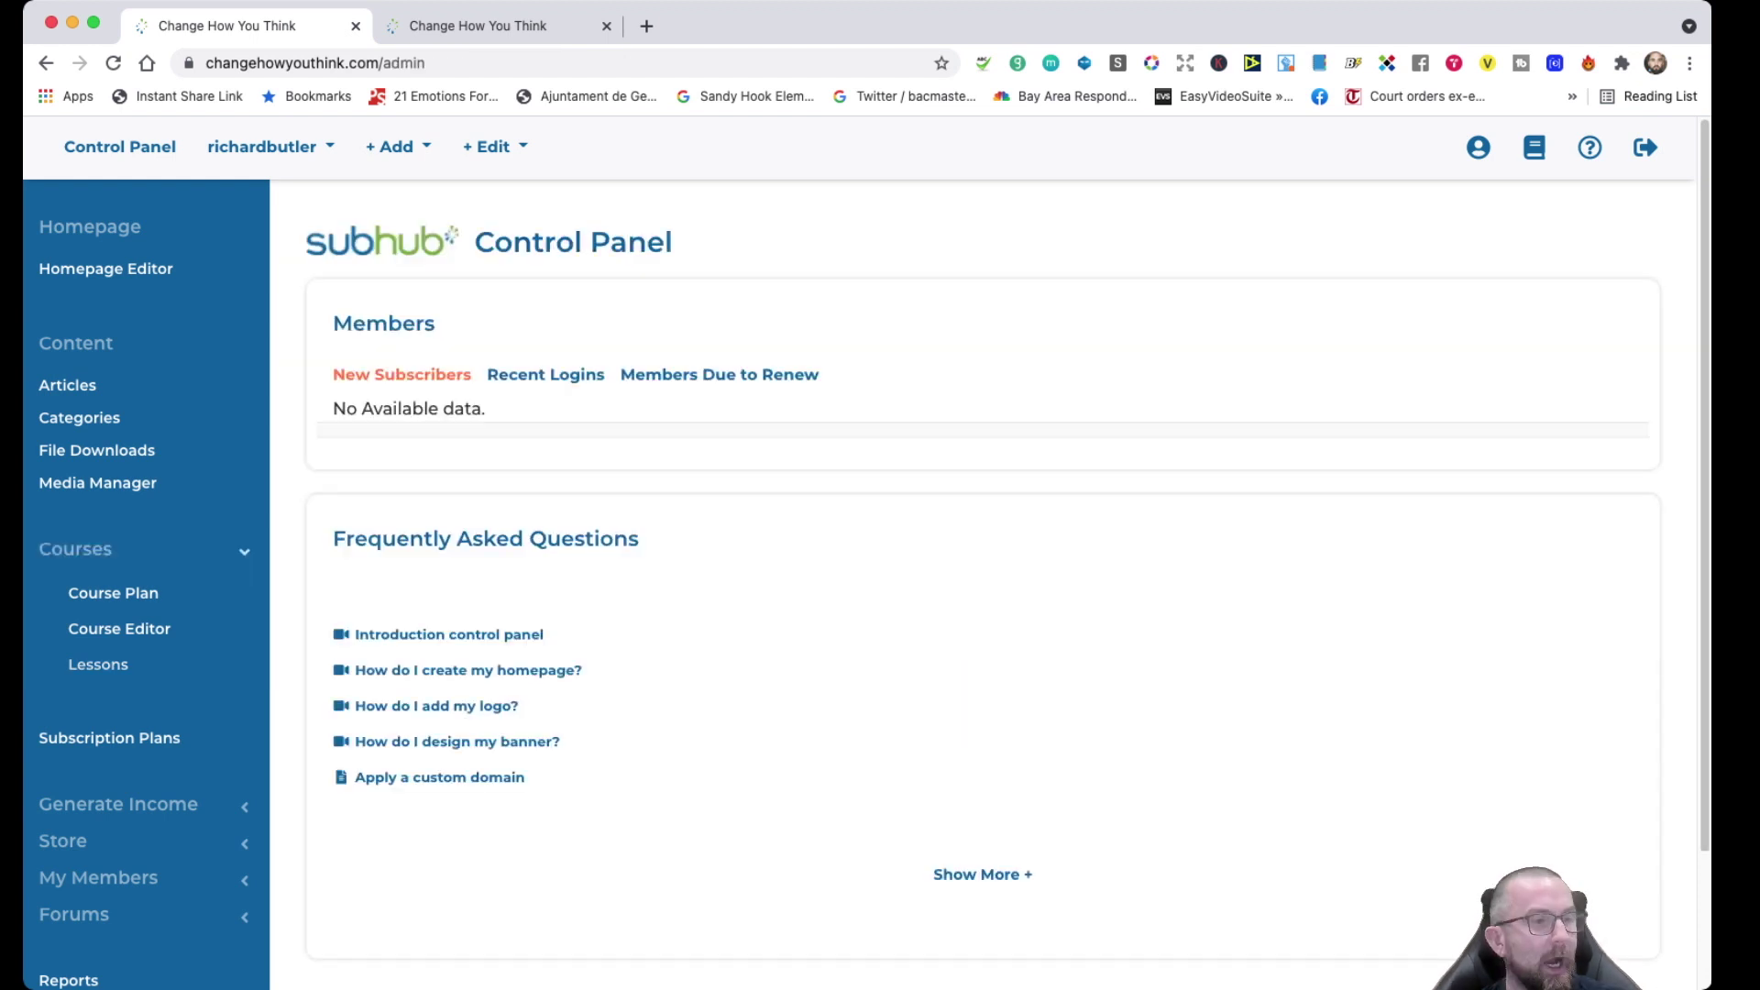
- Review the Monthly plan's EUR 7.00 recurring monthly settings and save it unchanged
click(98, 665)
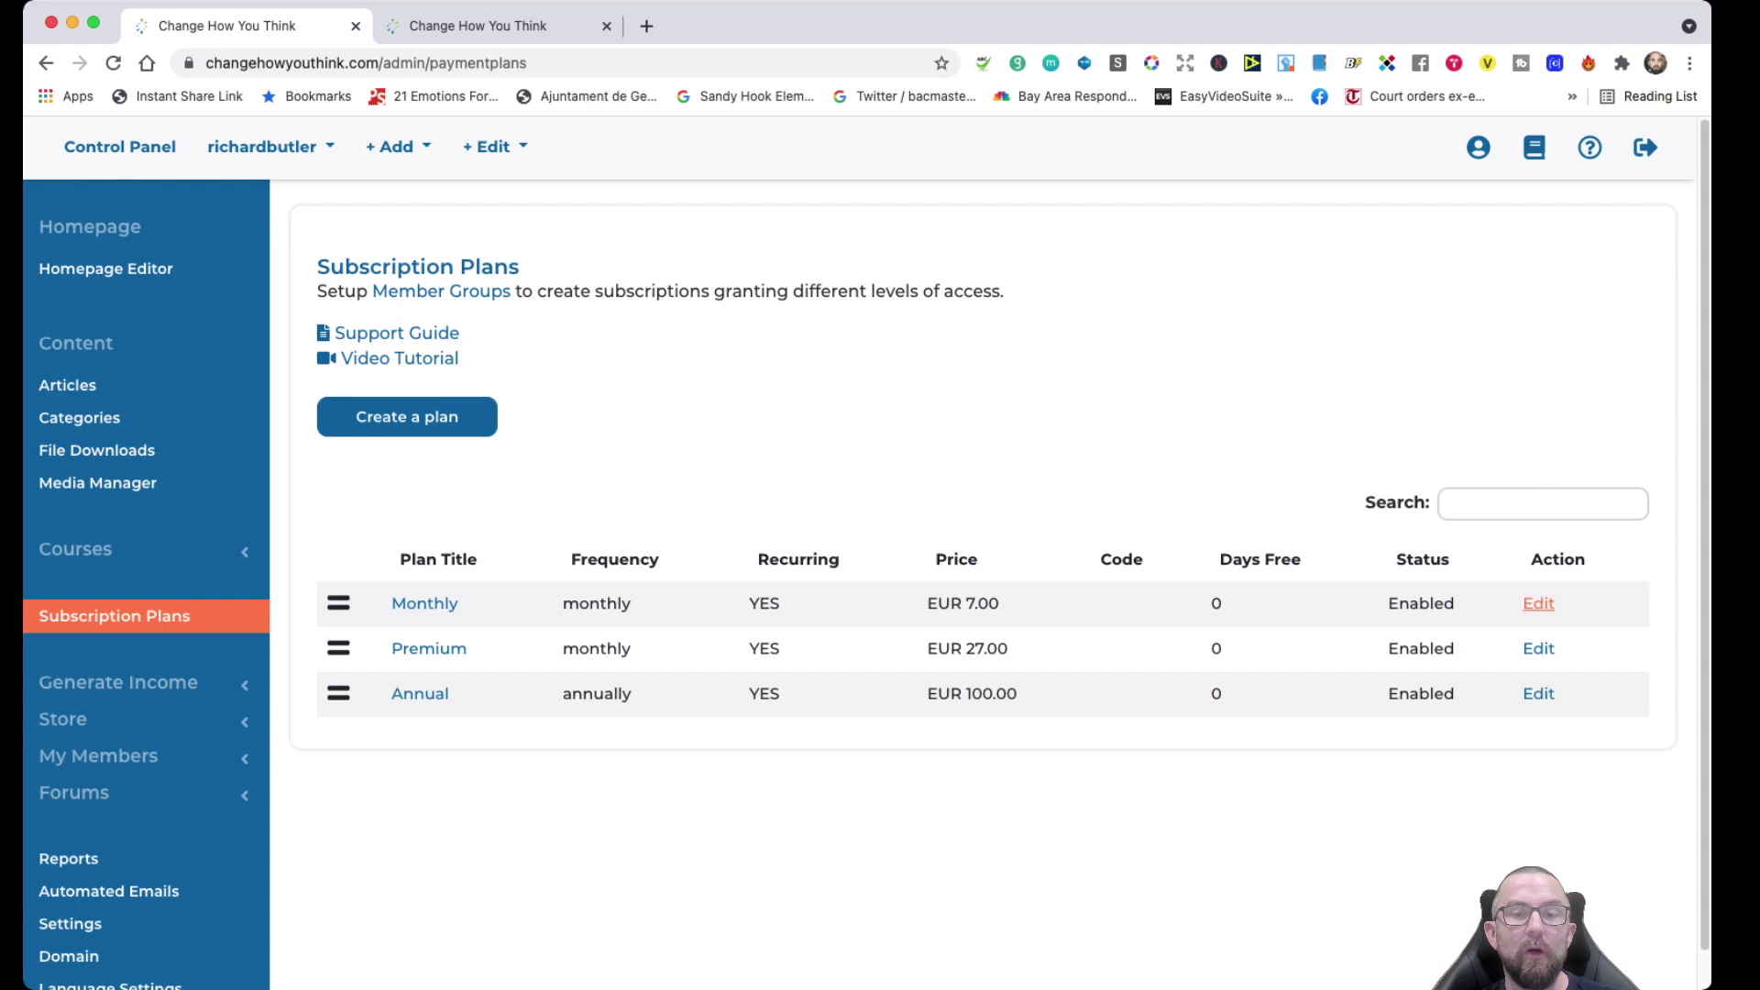
click(1538, 603)
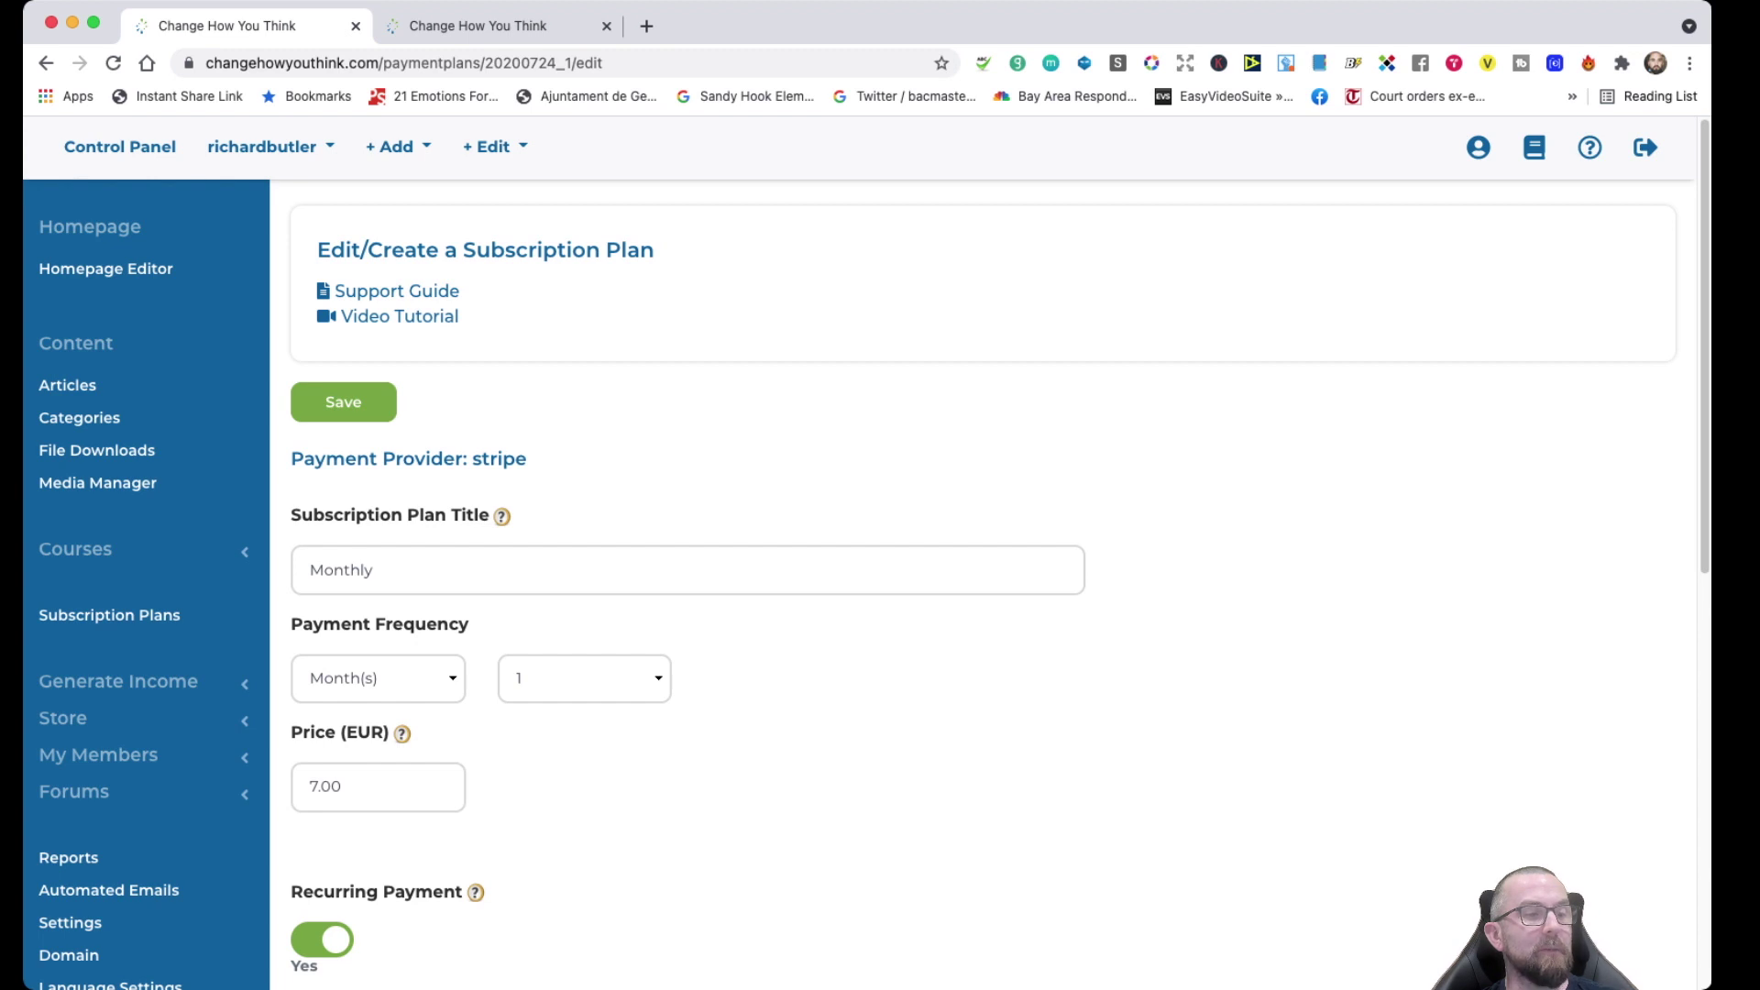
scroll(985, 586, down, 3)
scroll(675, 970, down, 10)
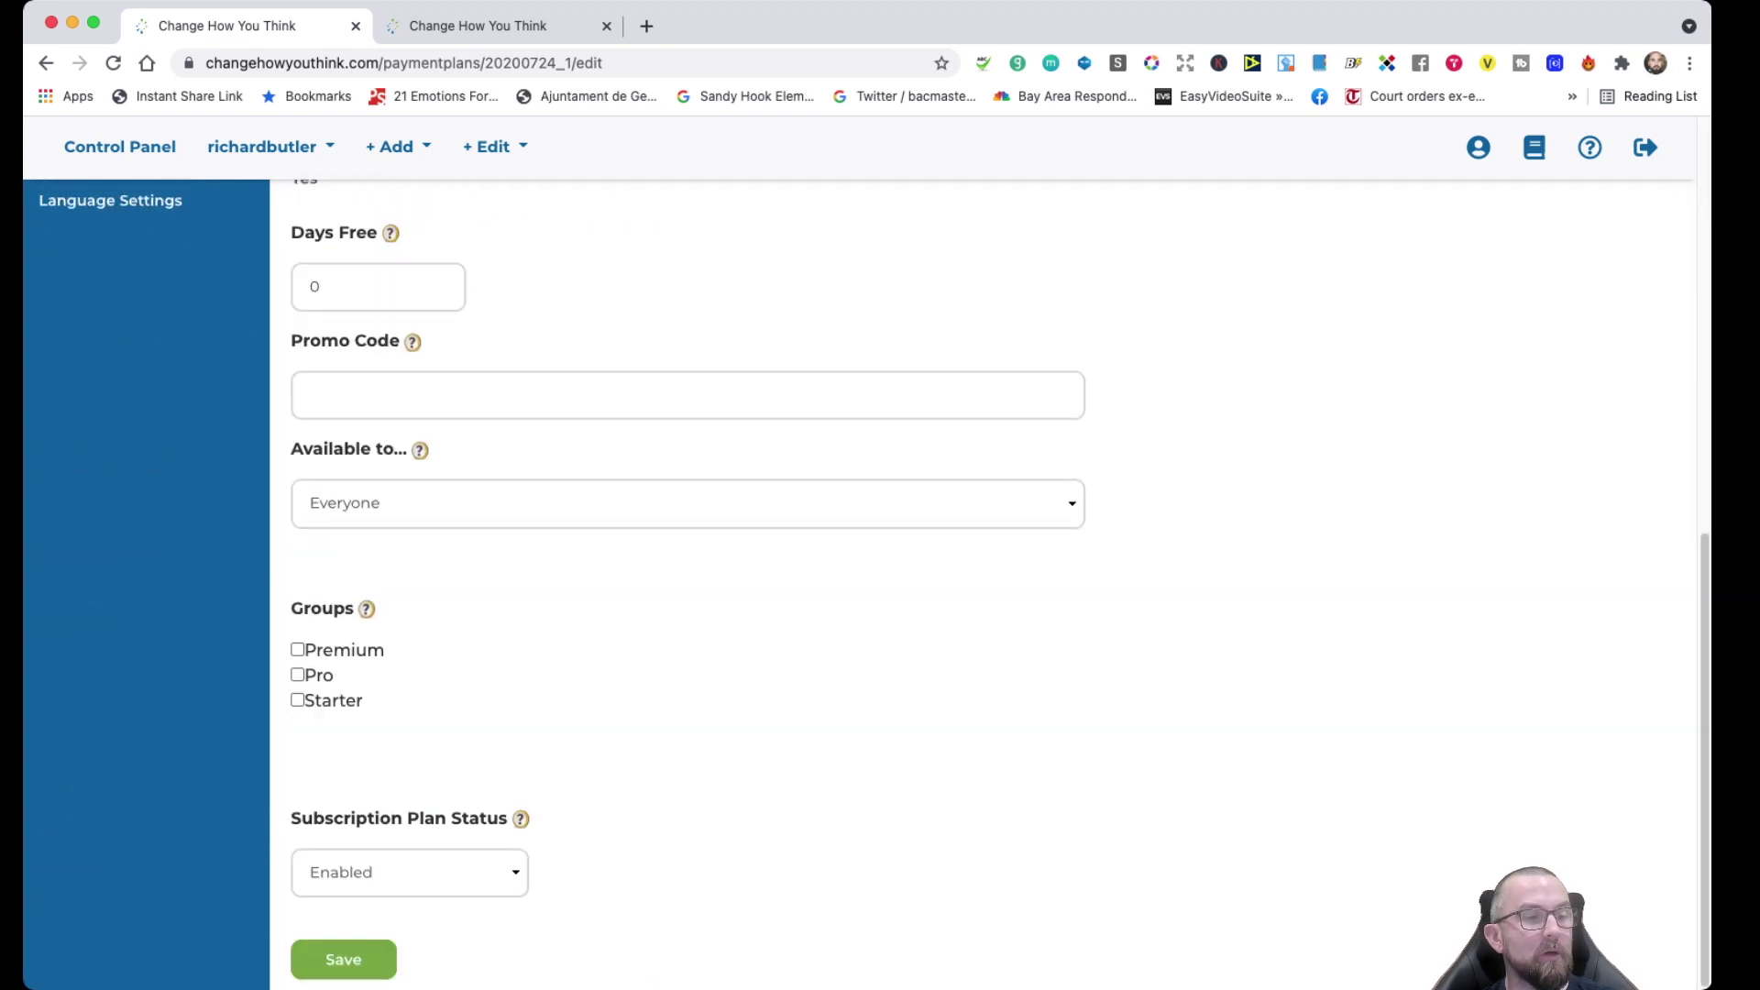
click(343, 959)
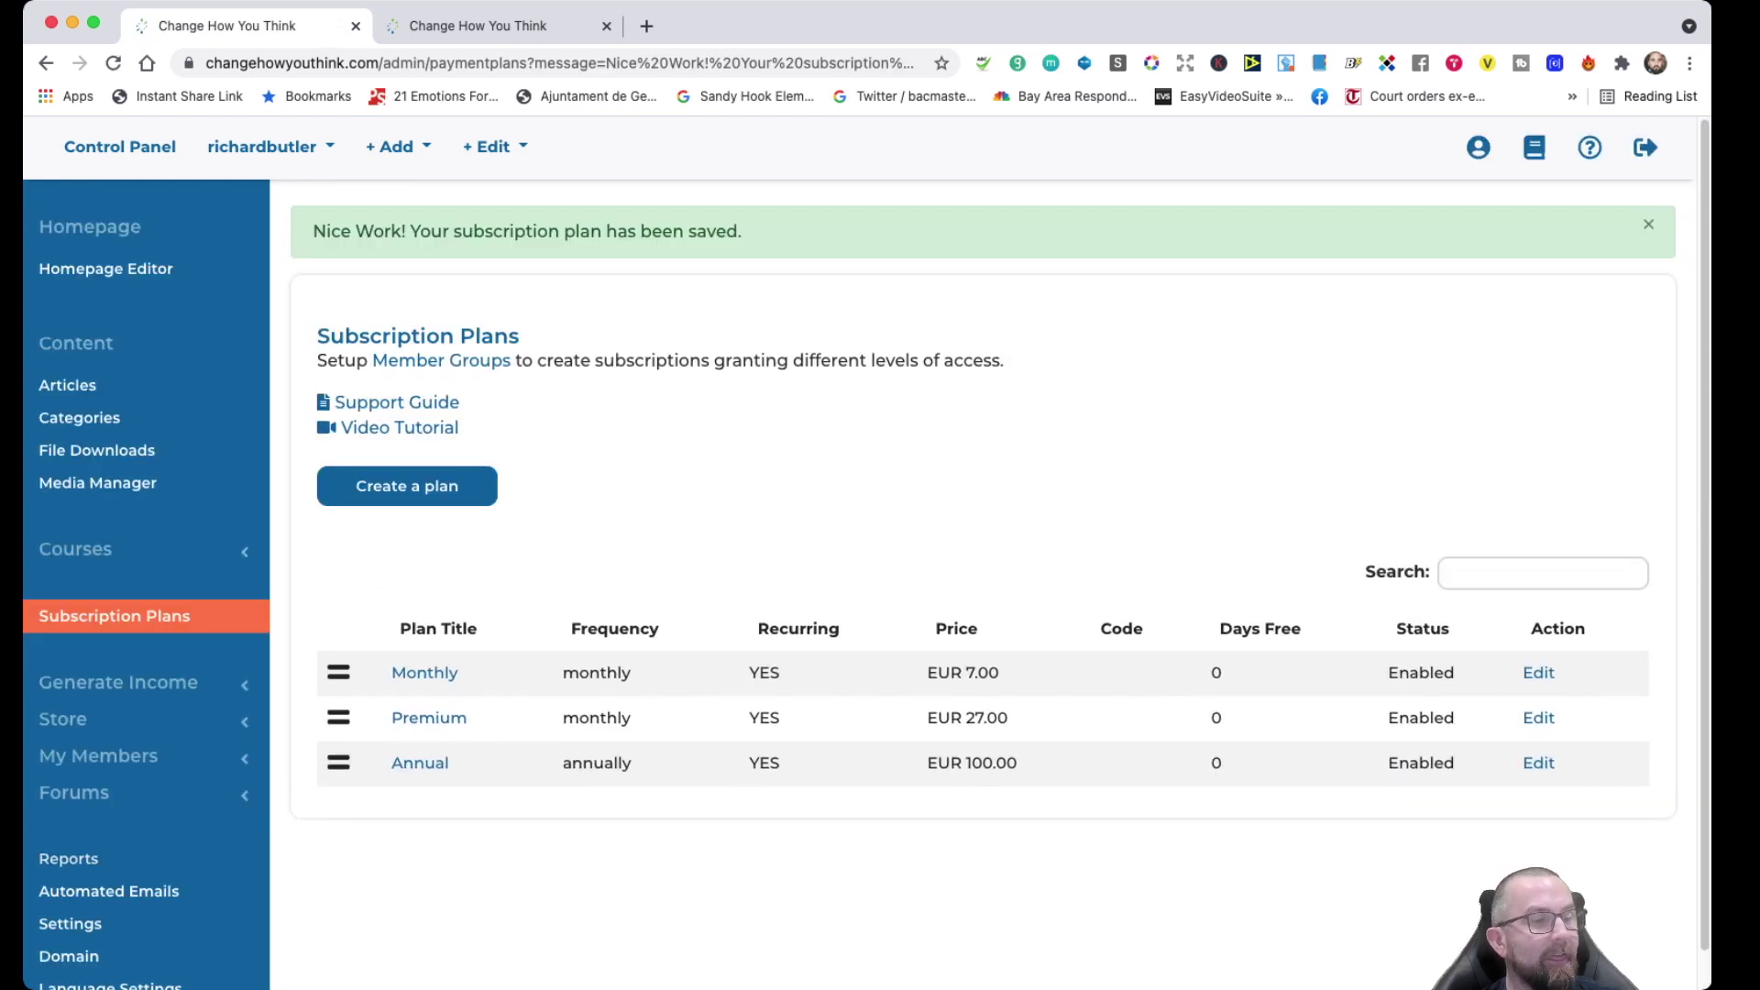
scroll(866, 554, down, 1)
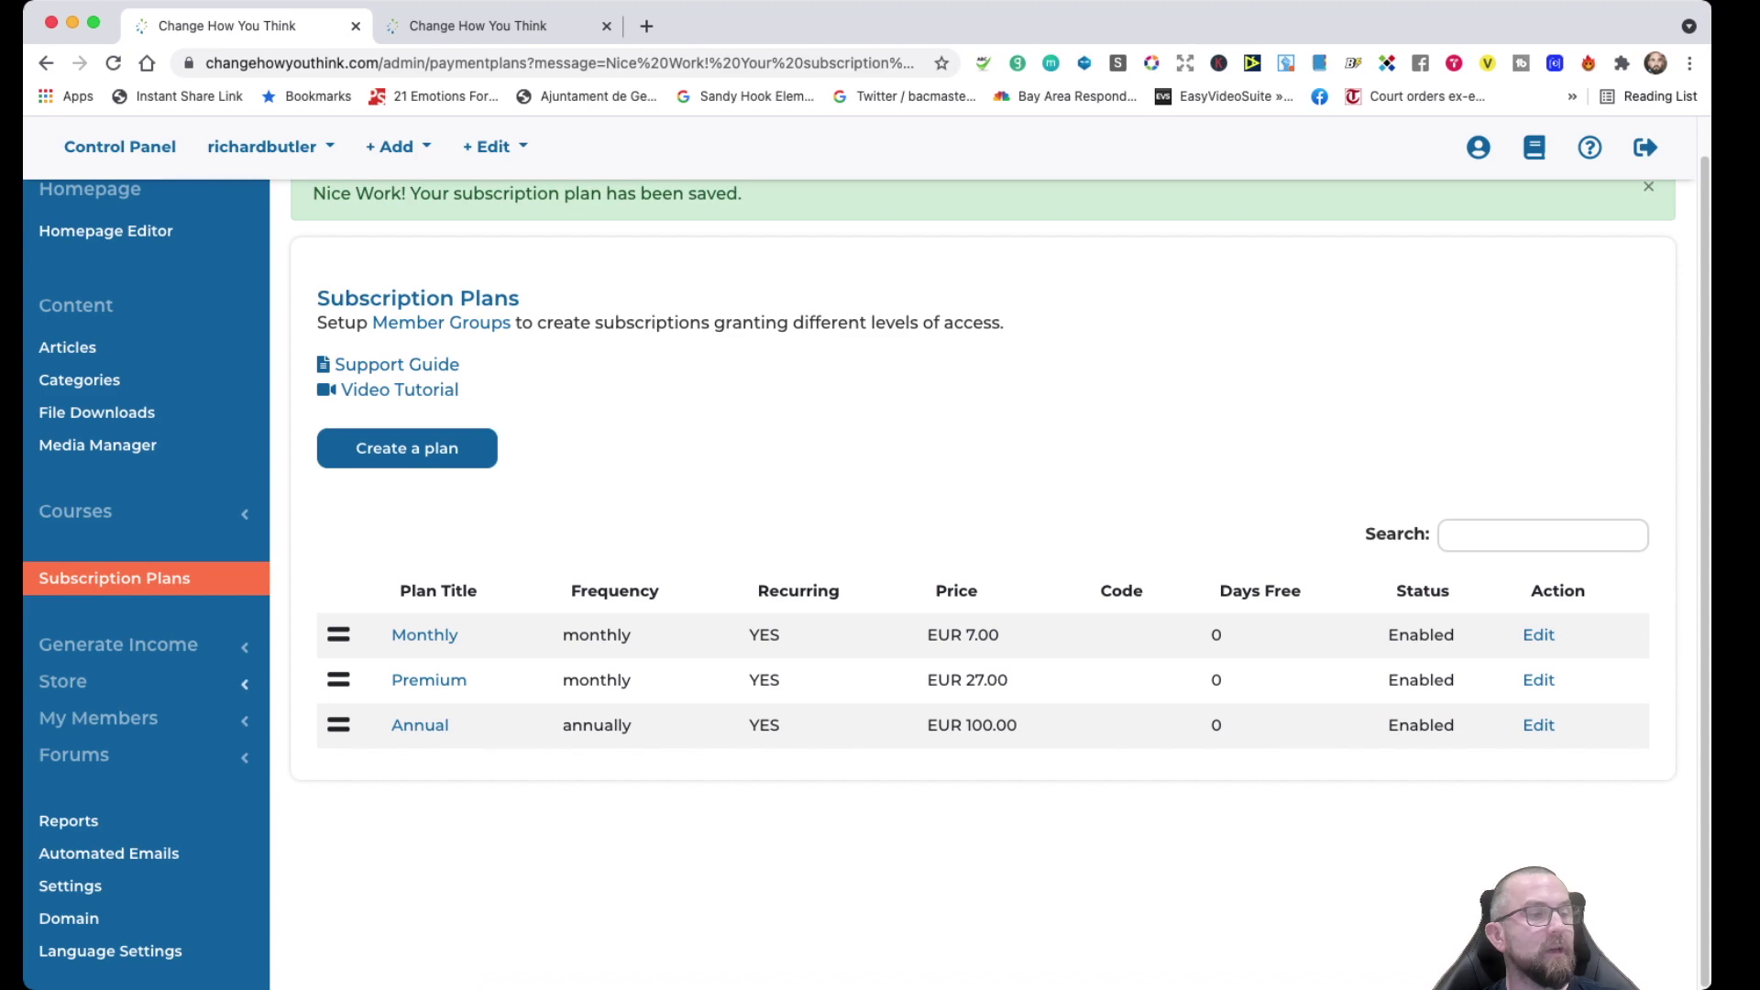
click(129, 645)
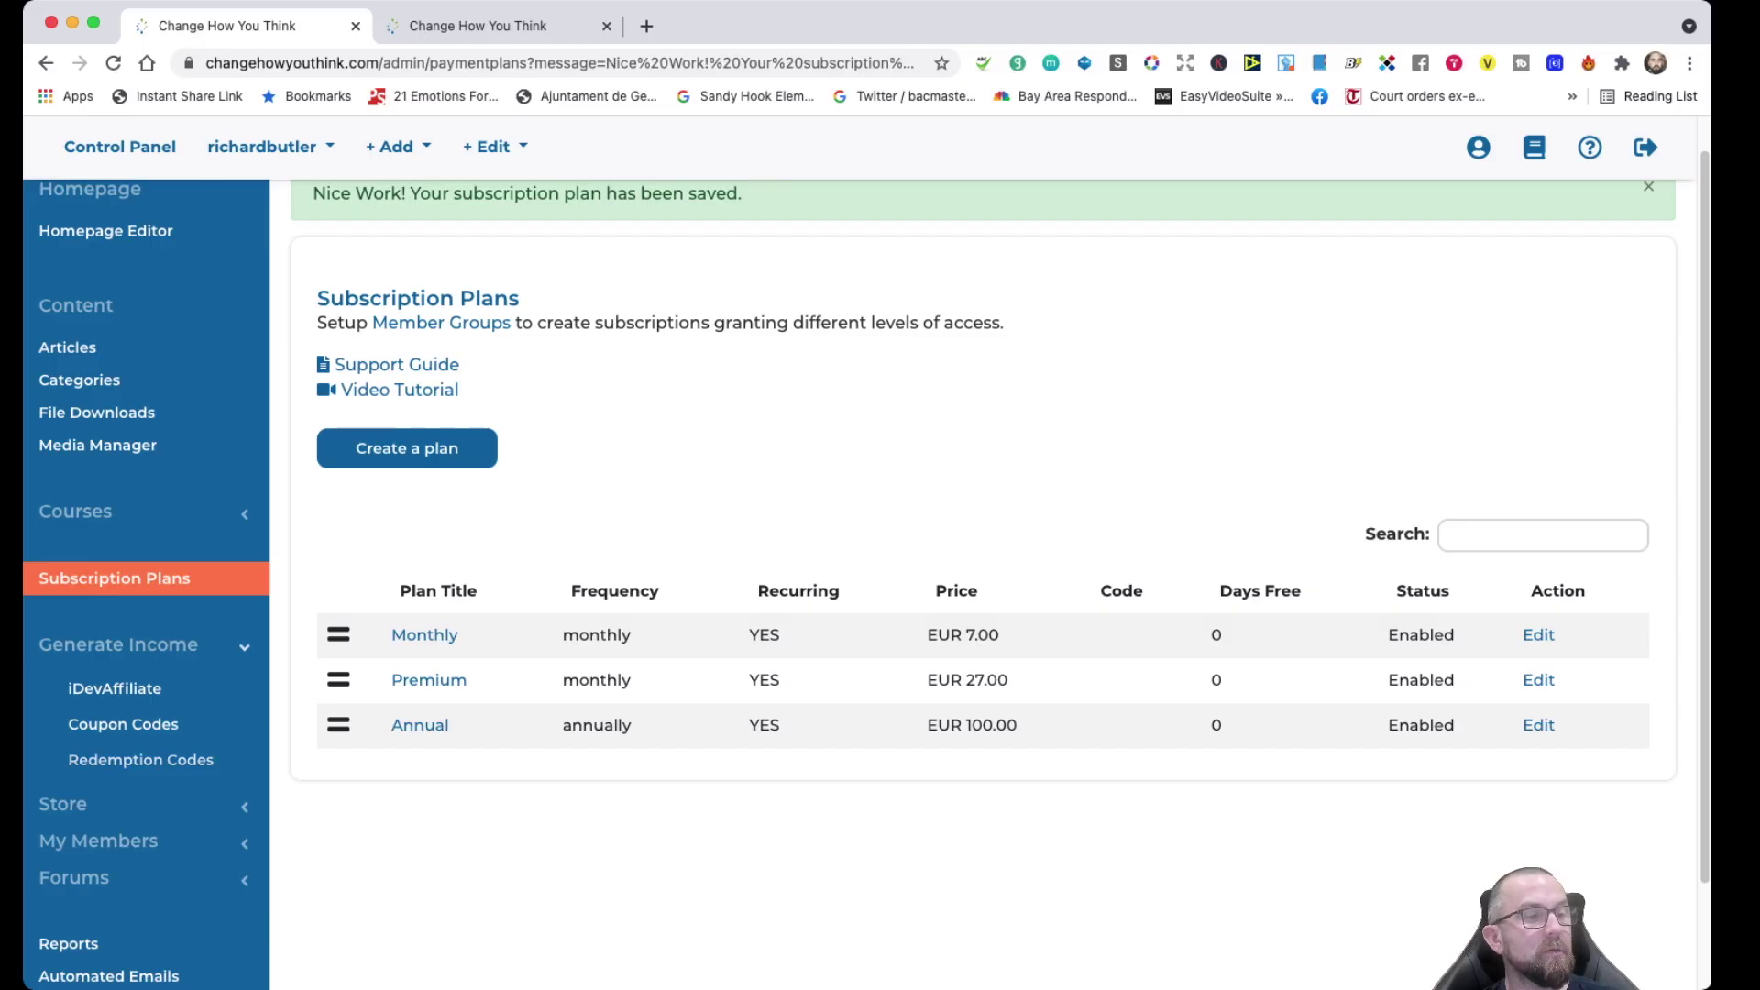
click(63, 804)
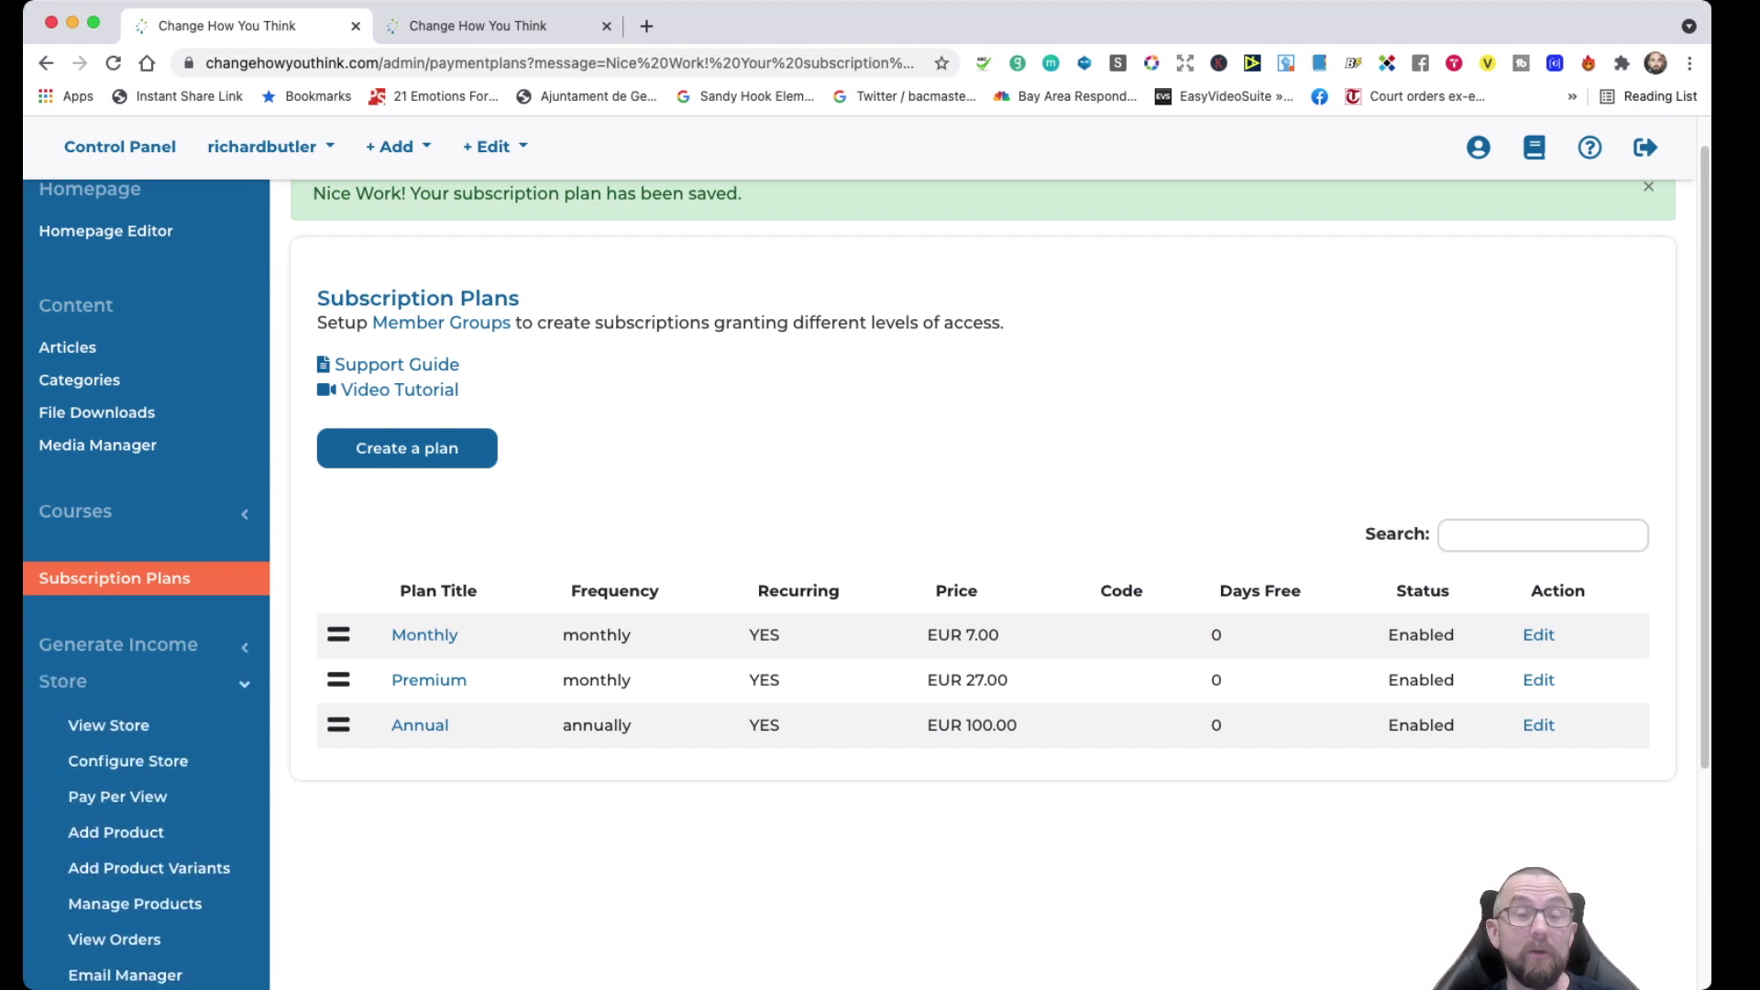
scroll(880, 587, down, 3)
click(98, 845)
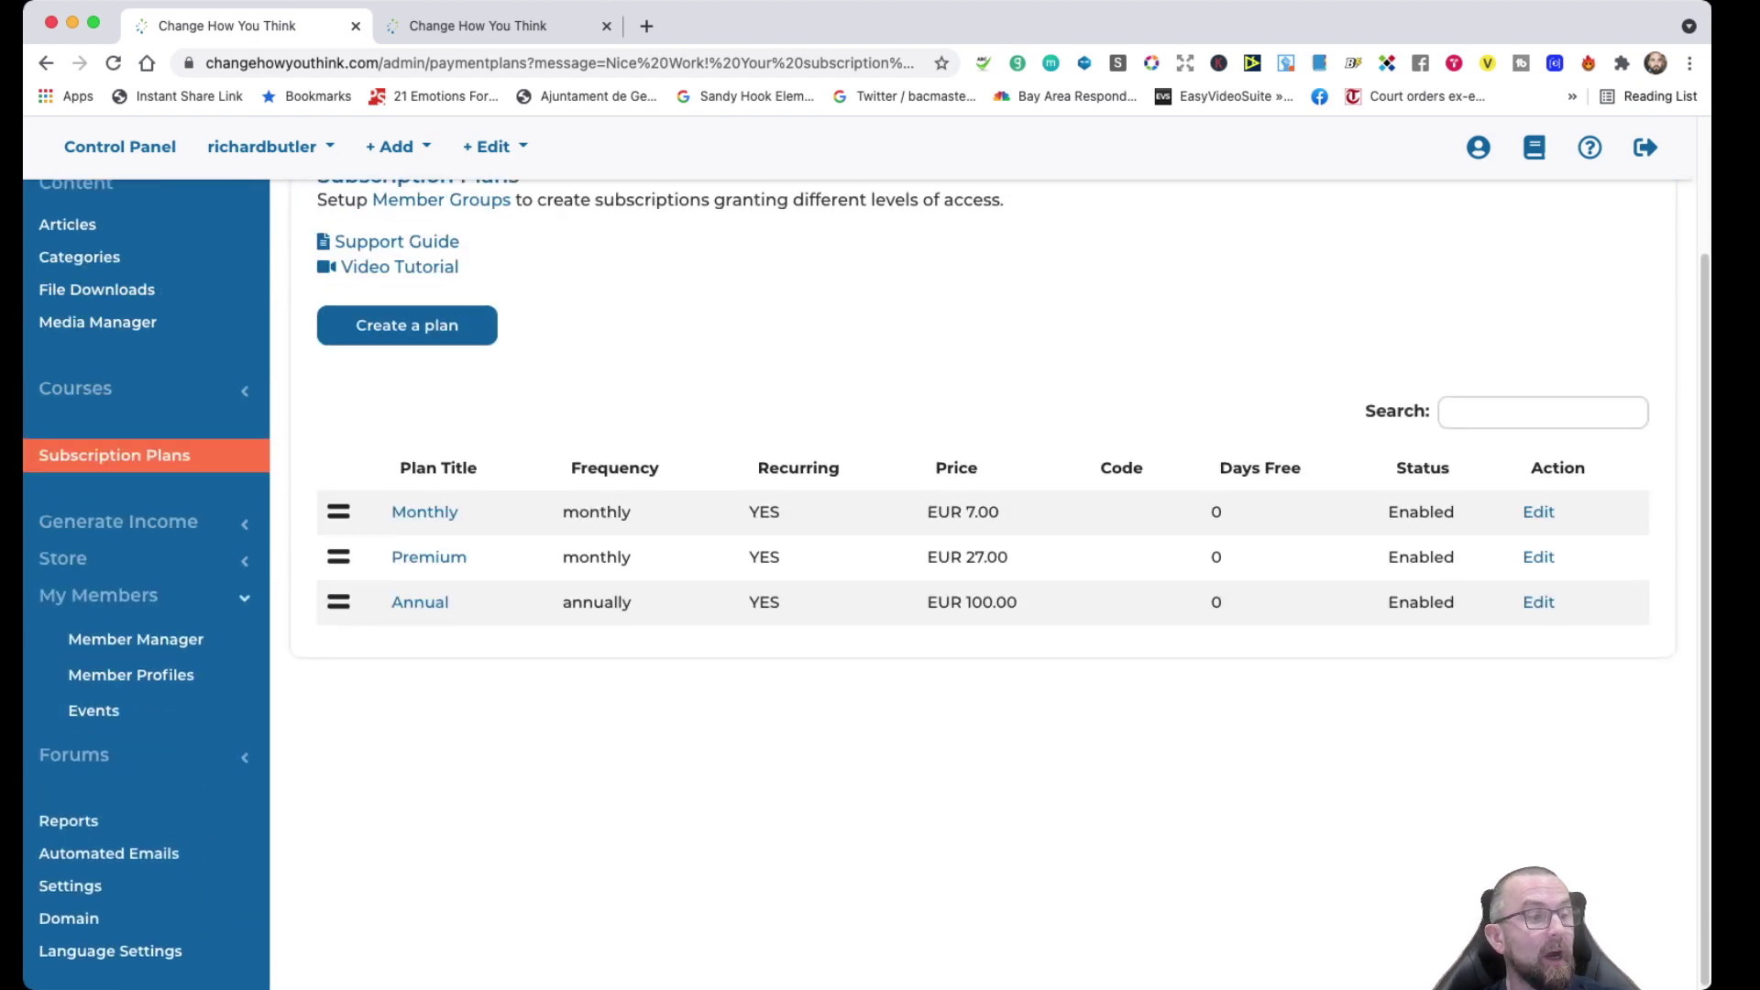
click(75, 756)
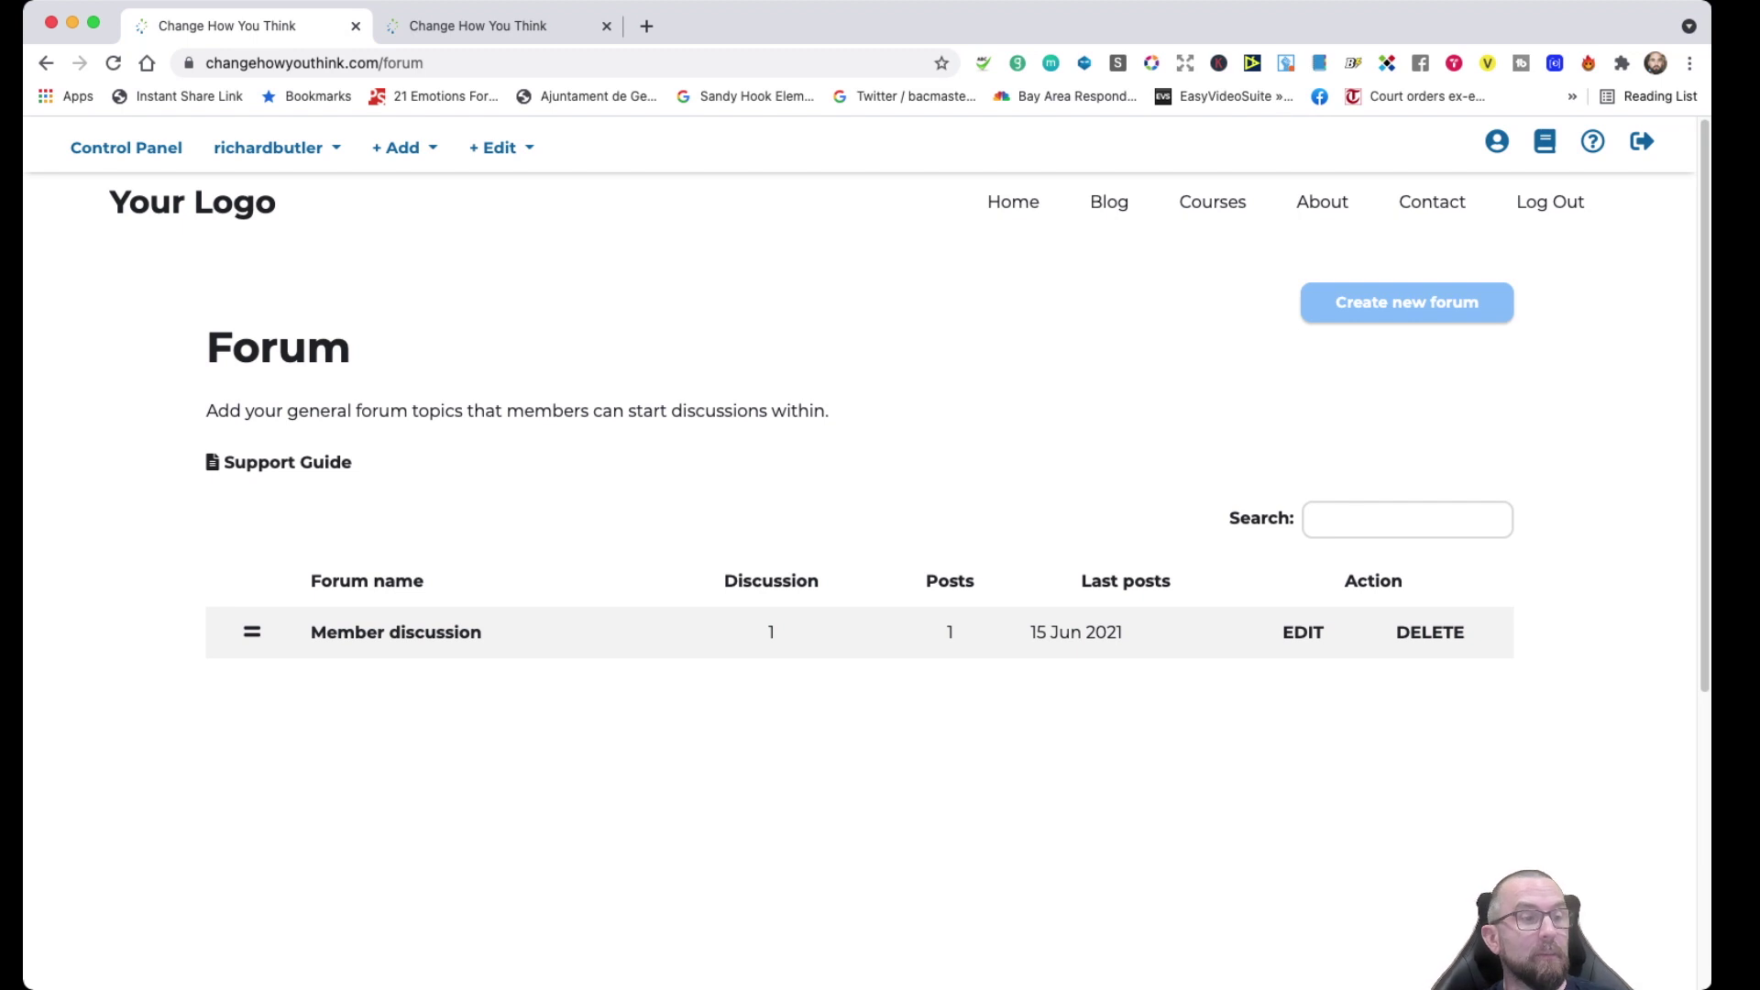
click(46, 63)
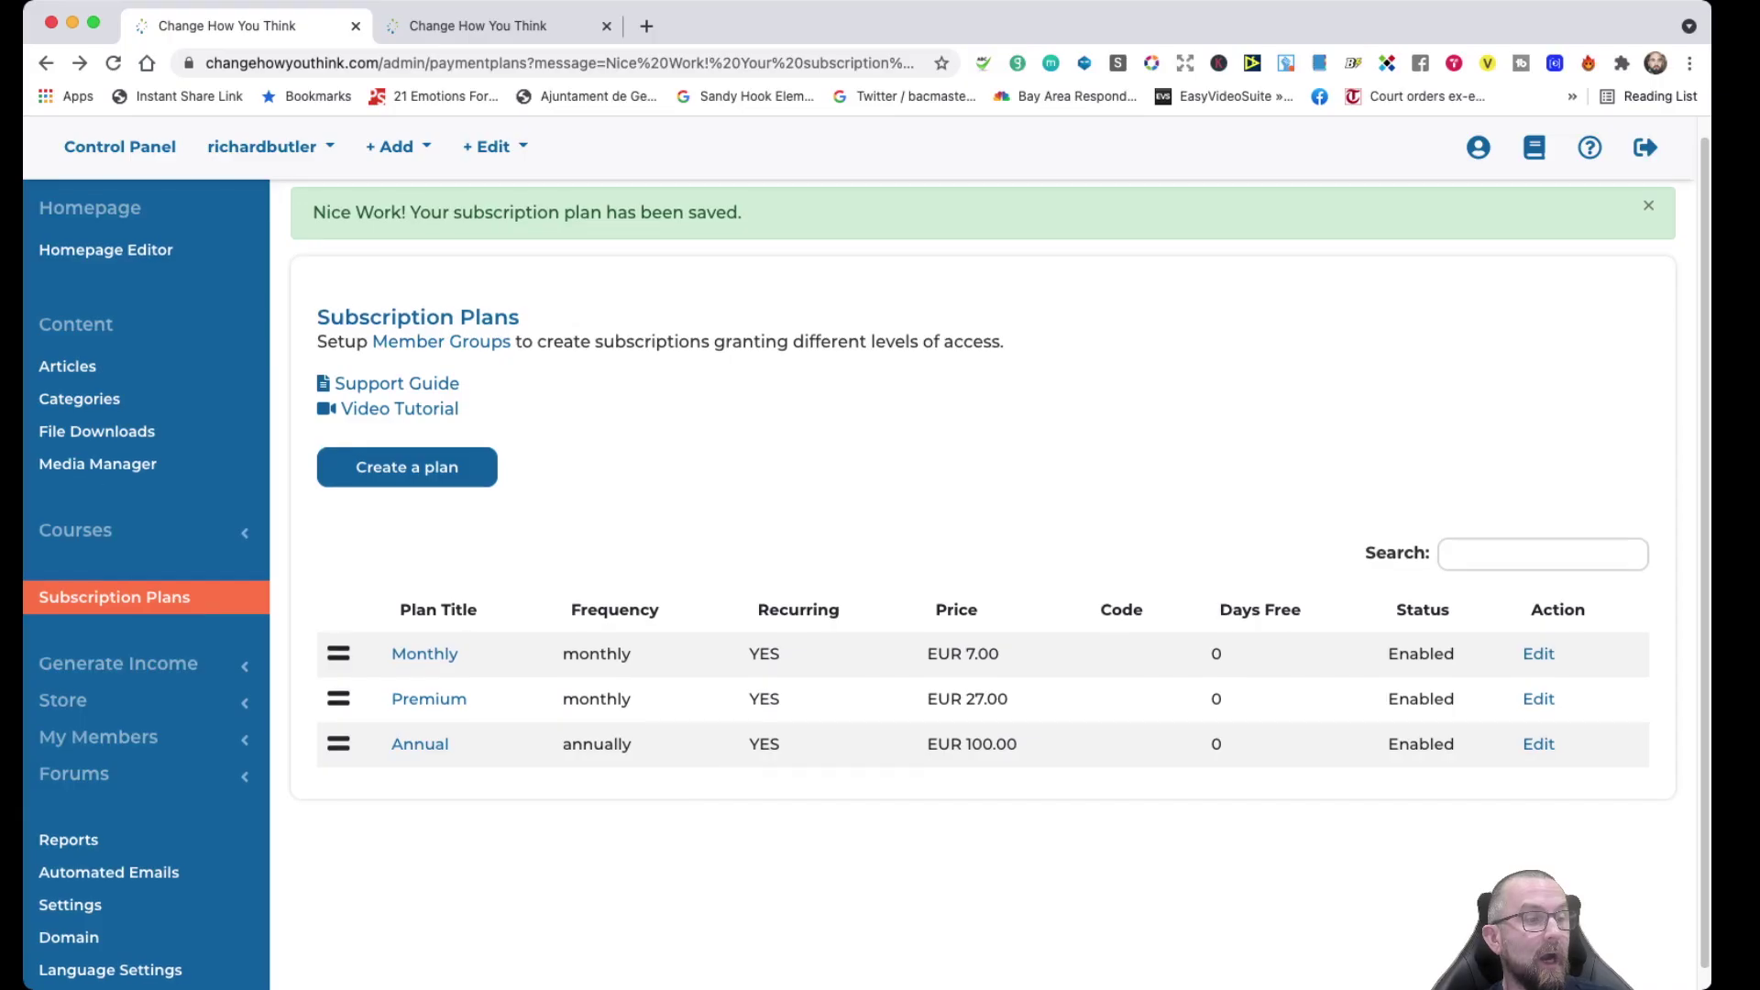
- Look through the site Reports page and the Automated Emails settings
scroll(70, 822, down, 1)
click(70, 823)
scroll(70, 823, down, 3)
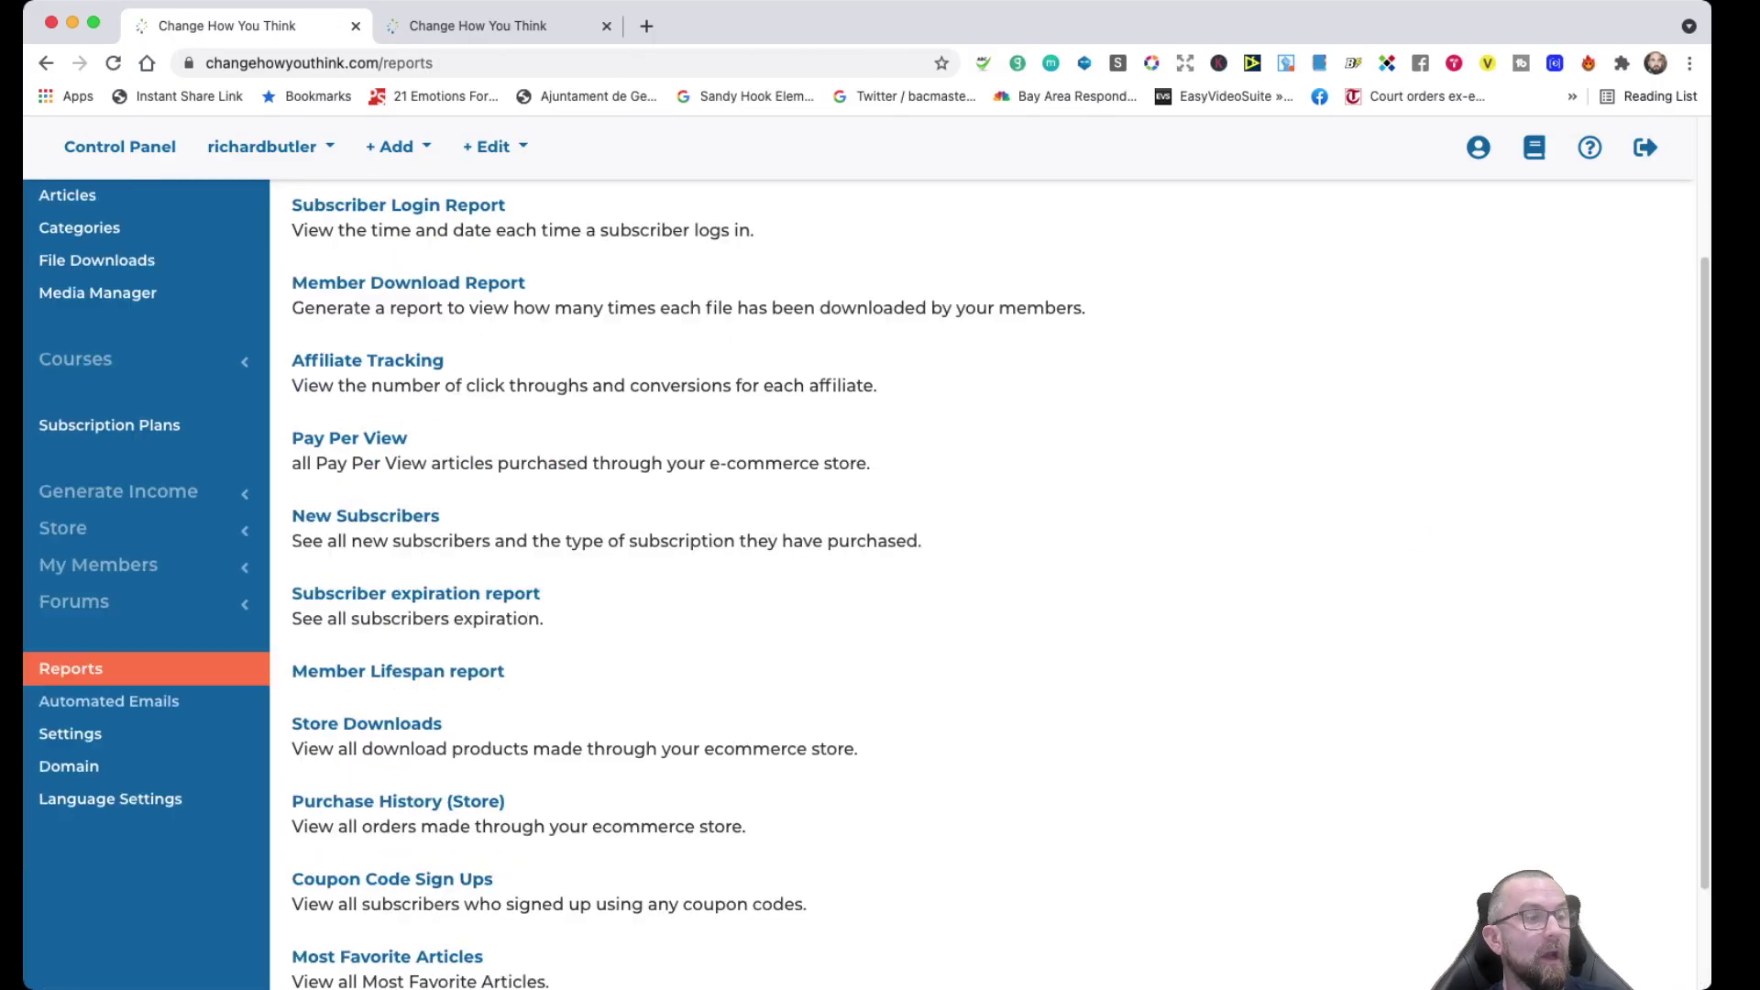
click(109, 701)
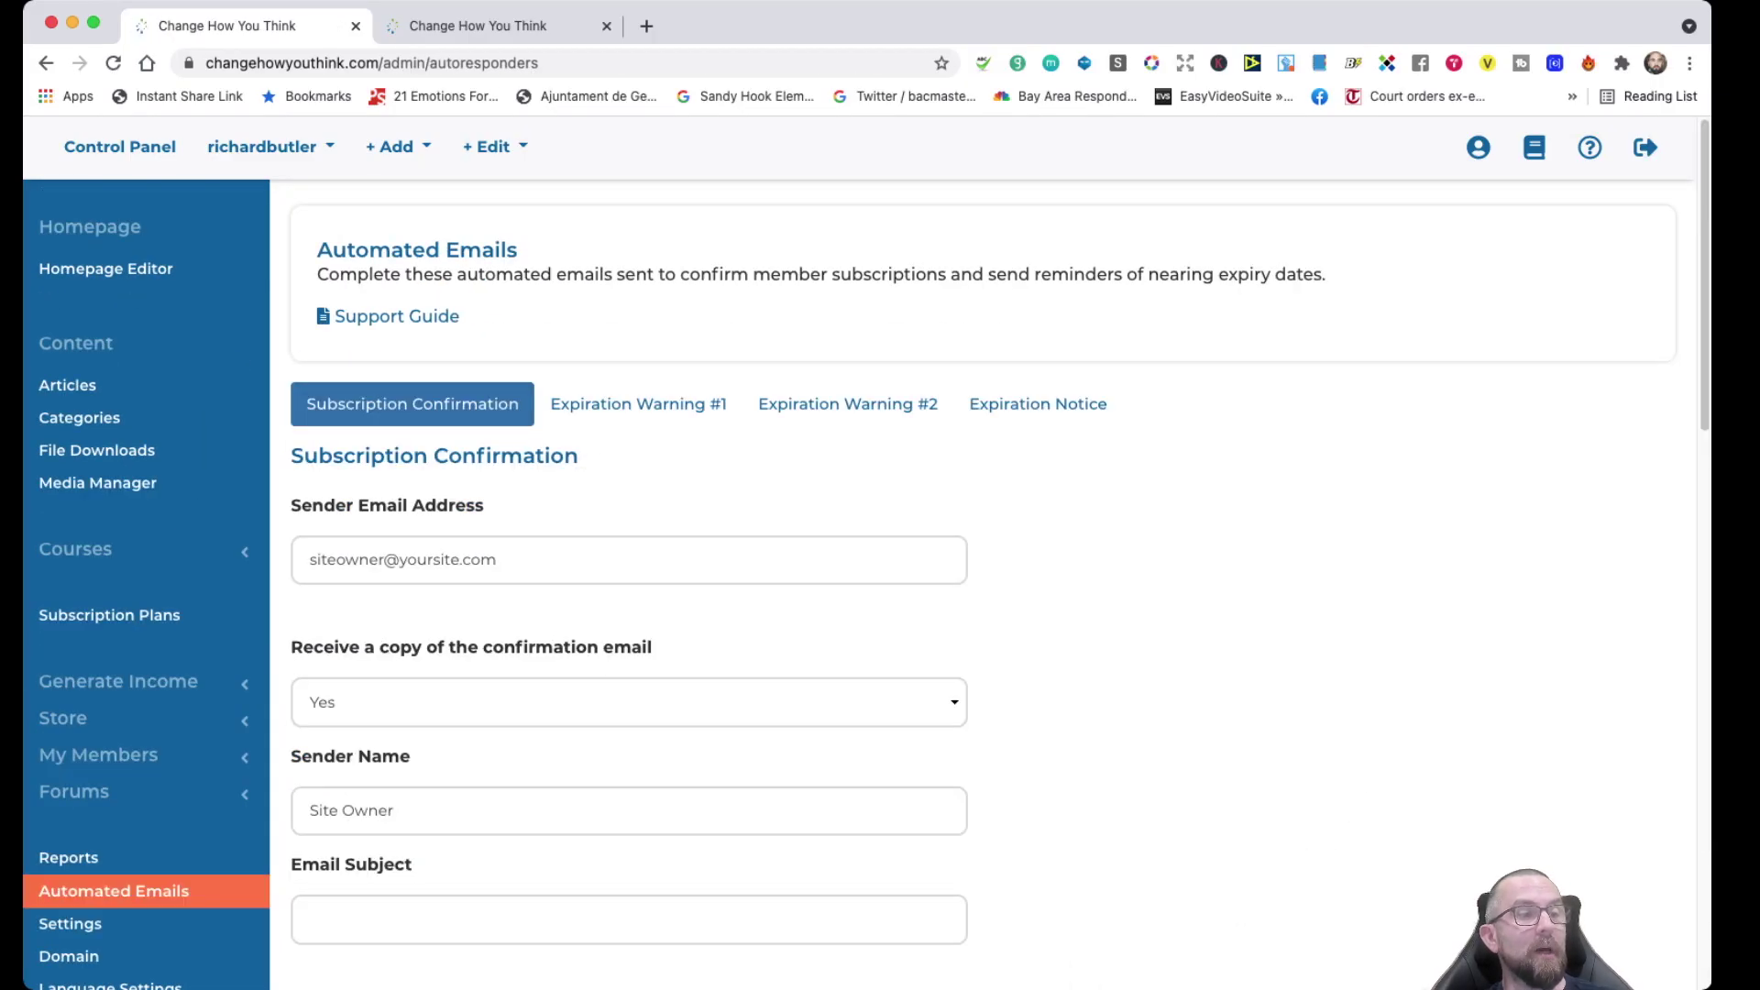
scroll(880, 551, down, 4)
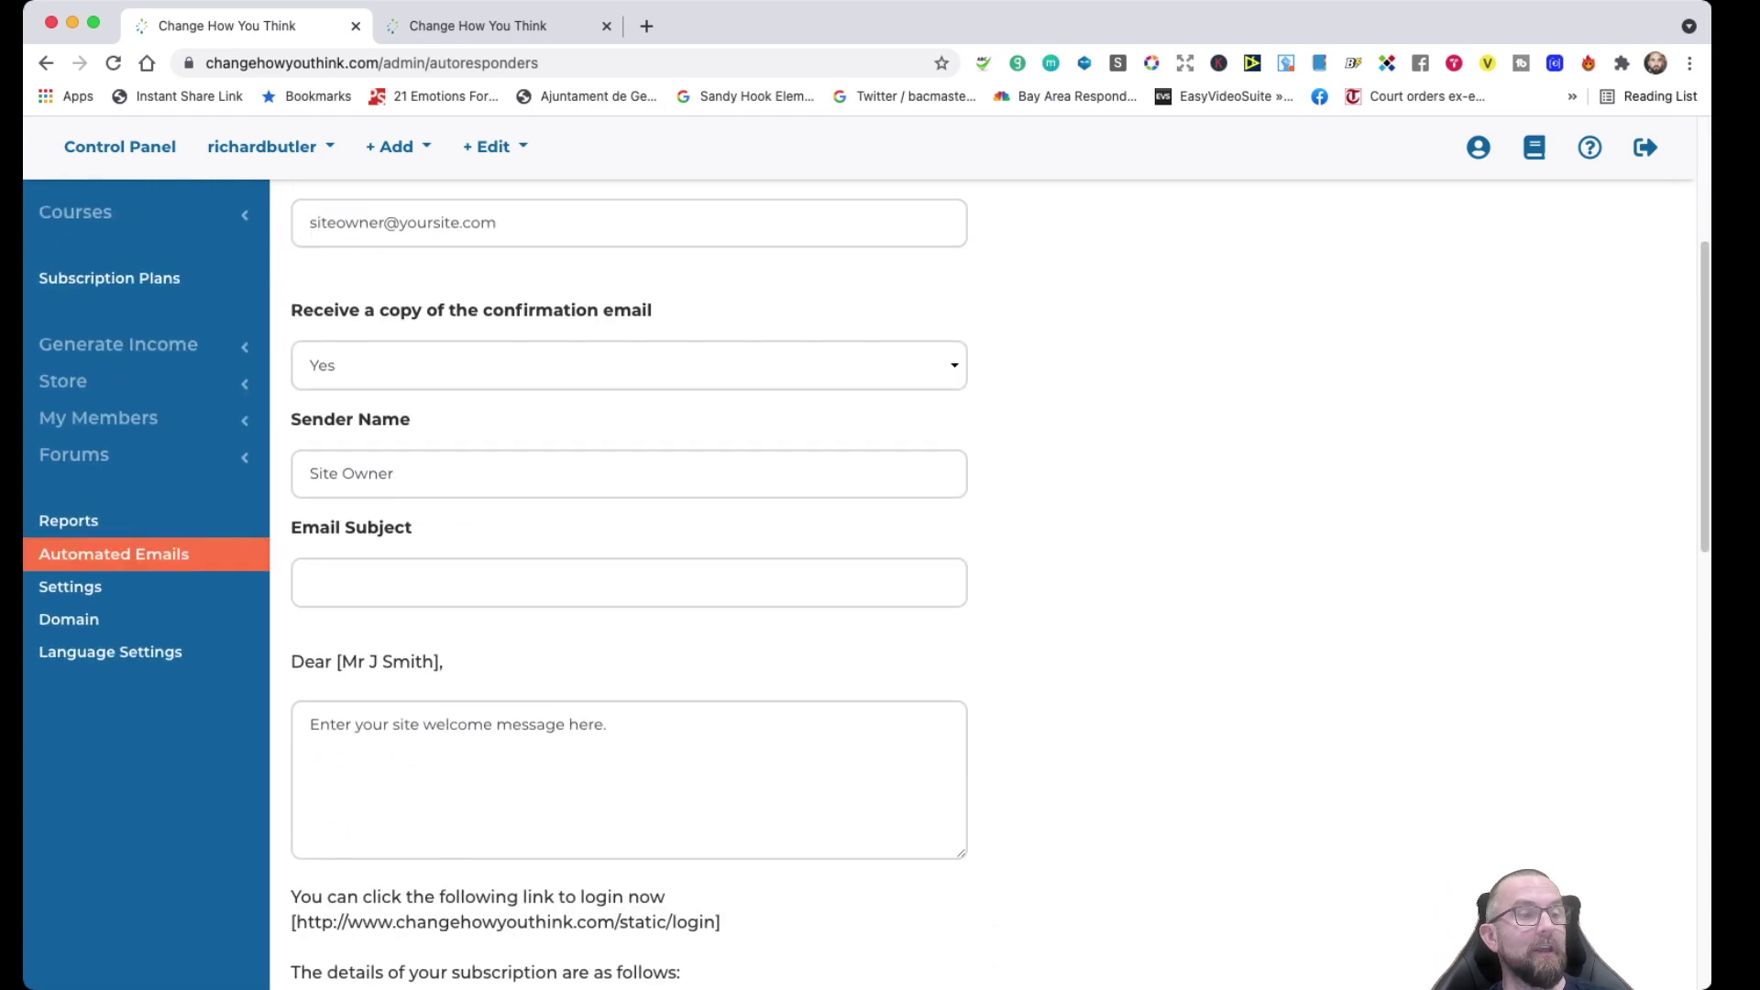
scroll(881, 550, down, 5)
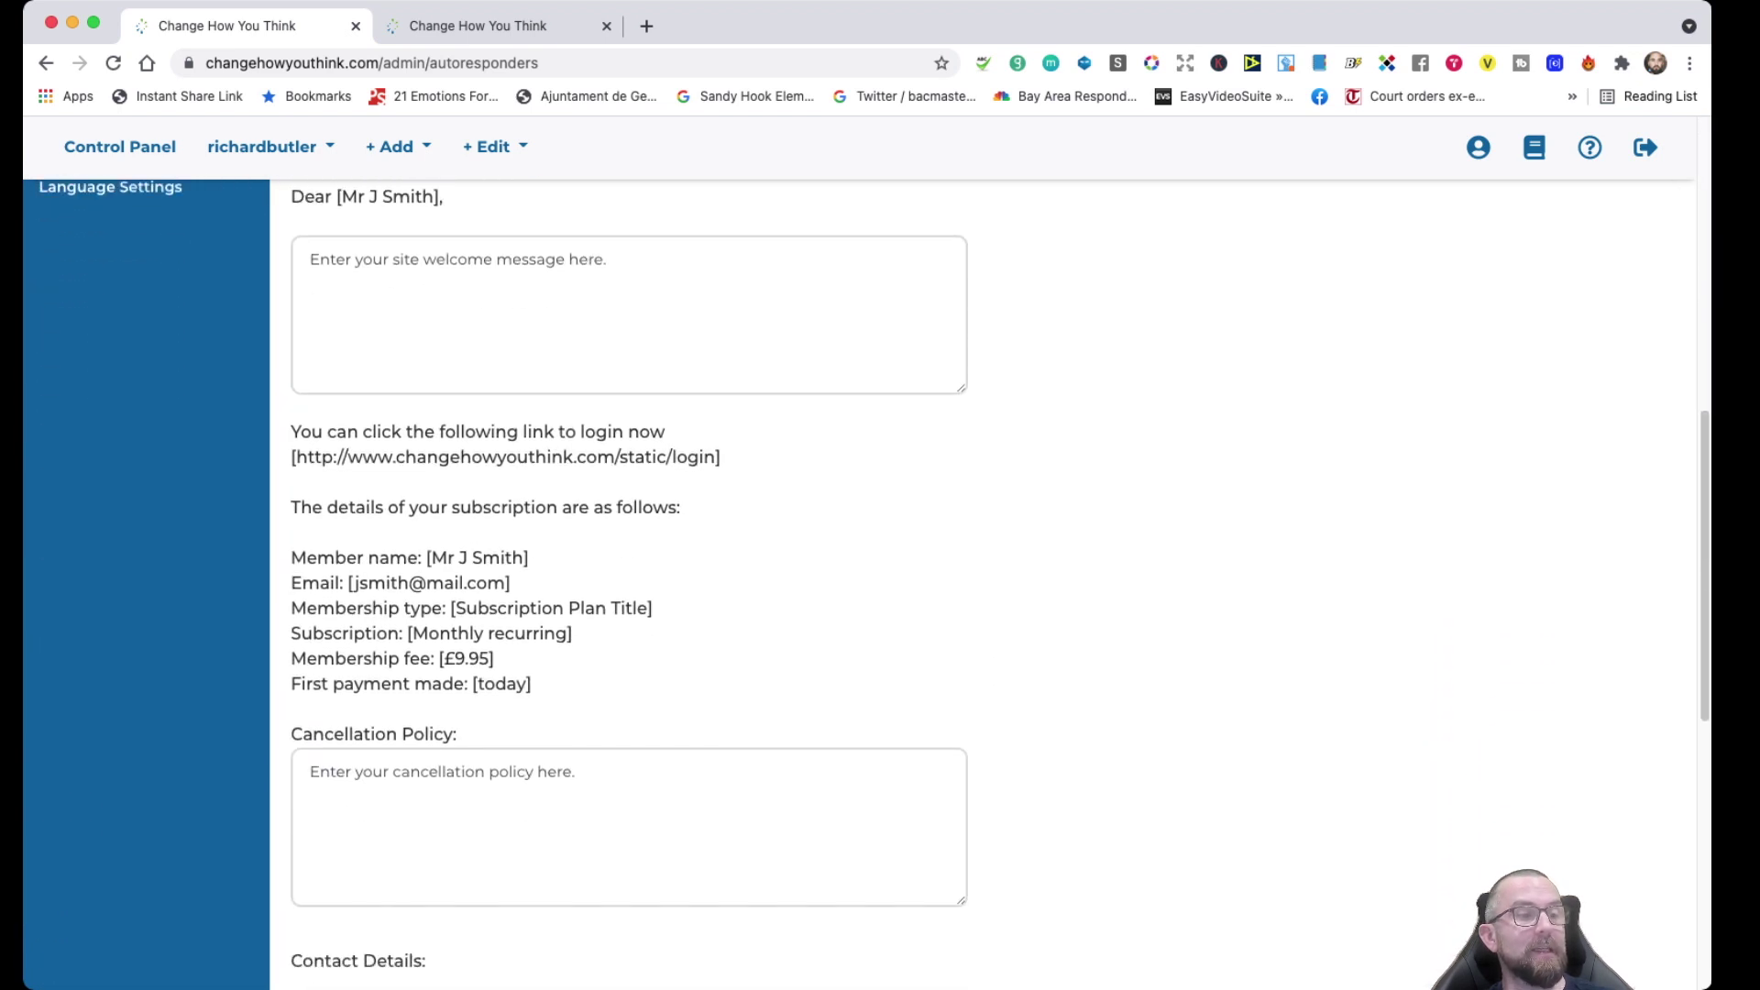
scroll(409, 837, up, 3)
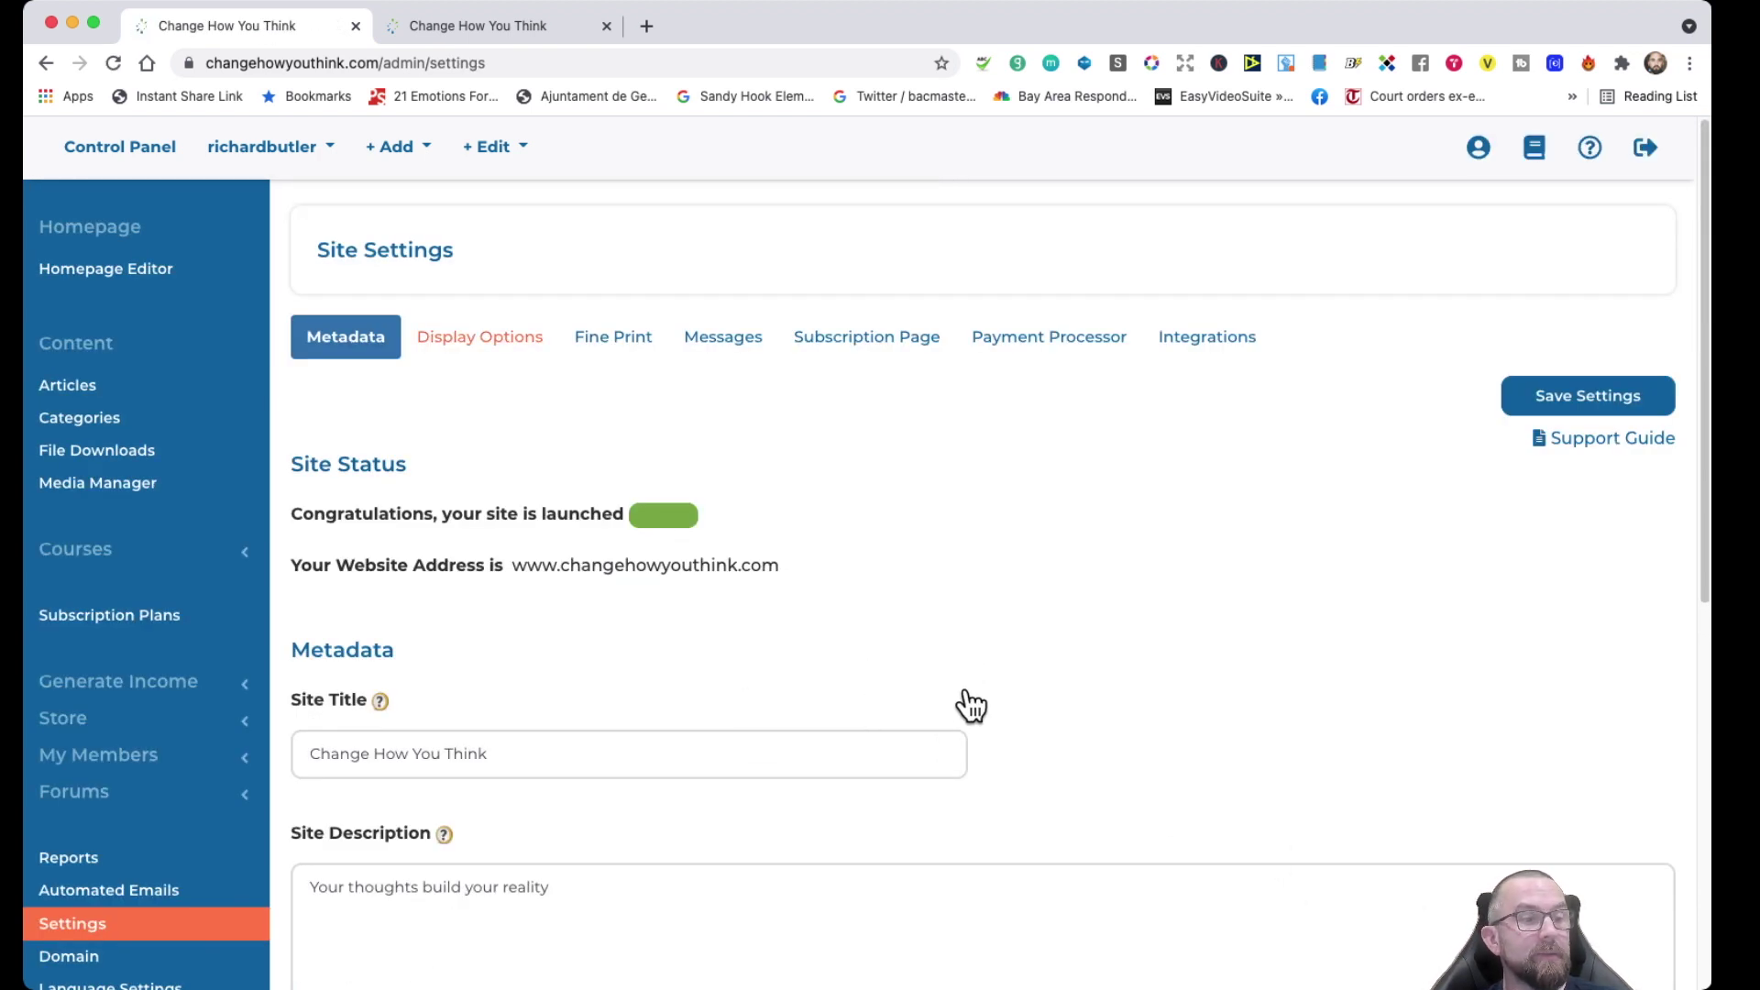
- Step through Display Options, Fine Print, Messages and Subscription Page to the Stripe Payment Processor settings
click(482, 340)
click(627, 342)
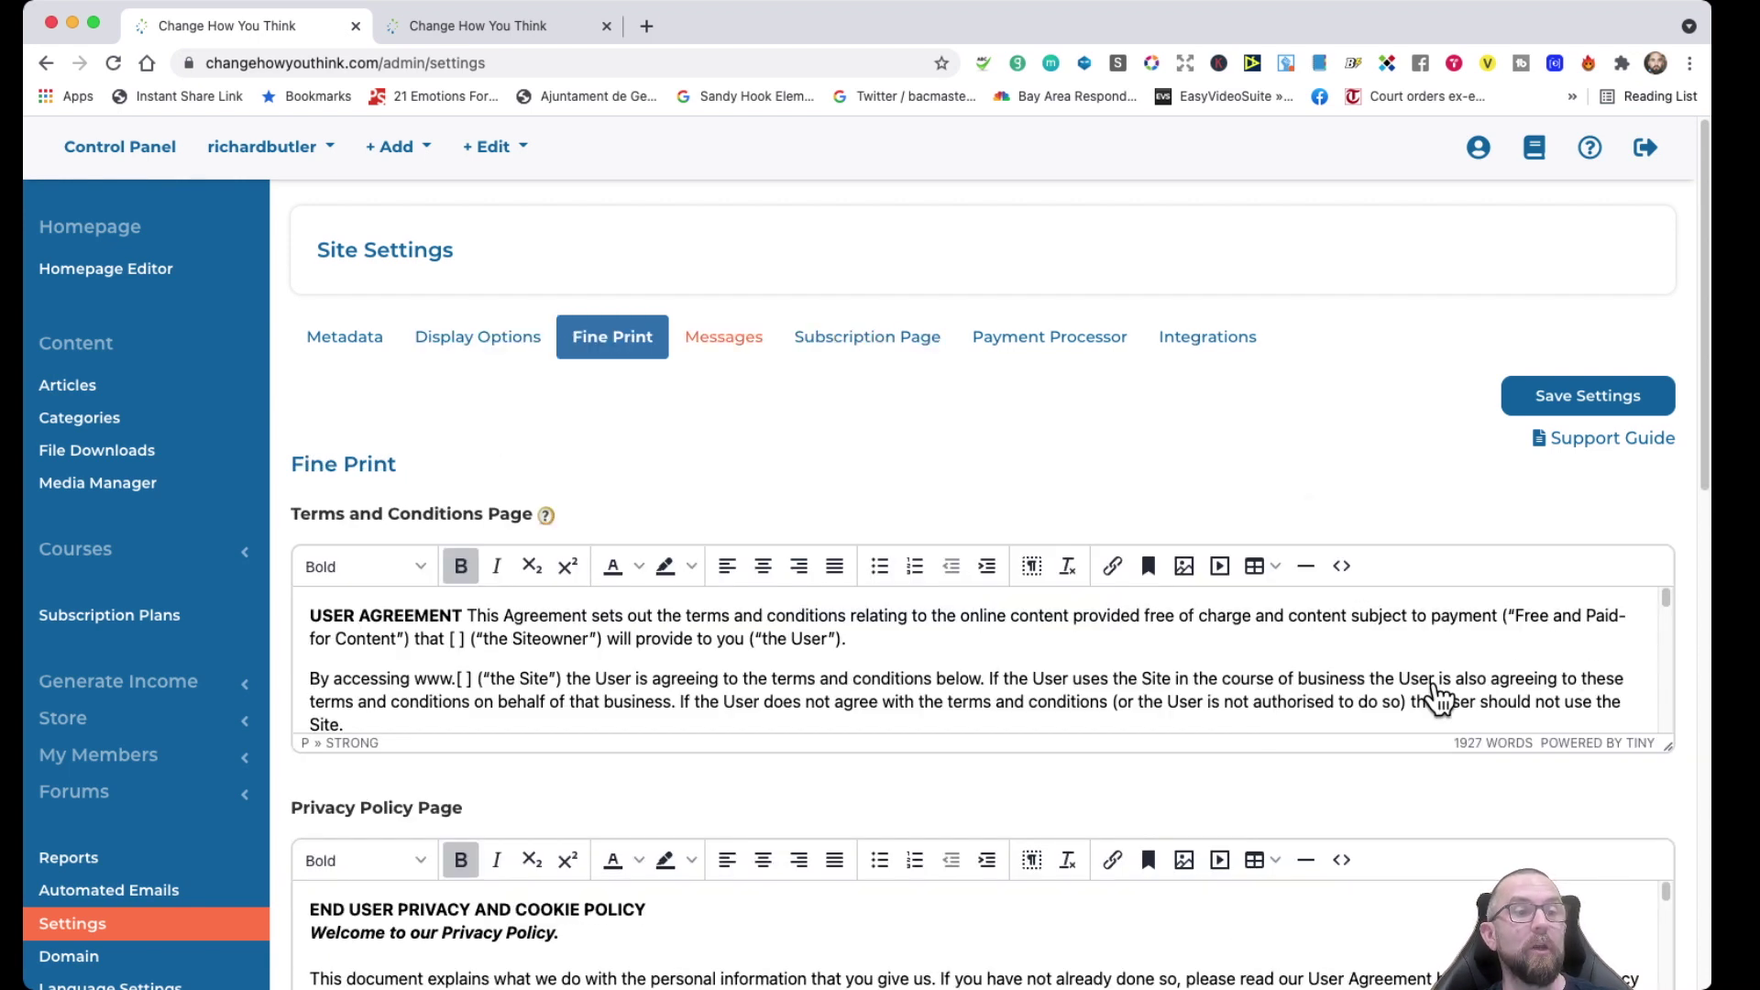
click(720, 343)
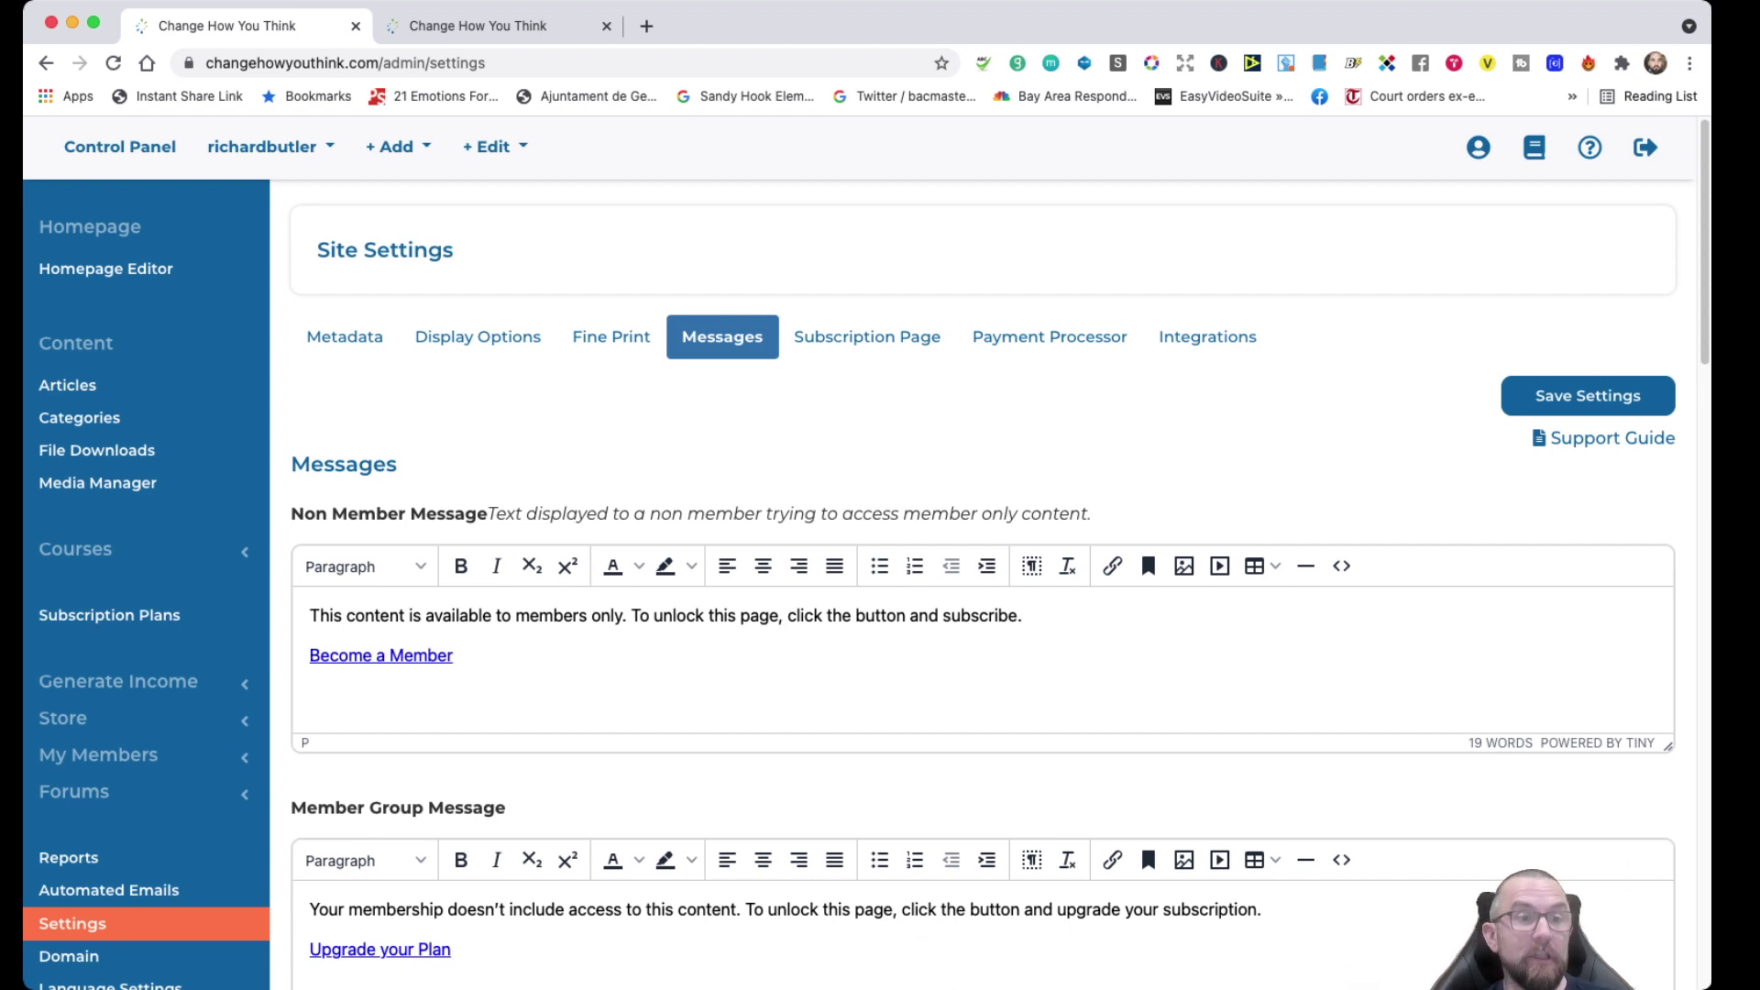
click(868, 337)
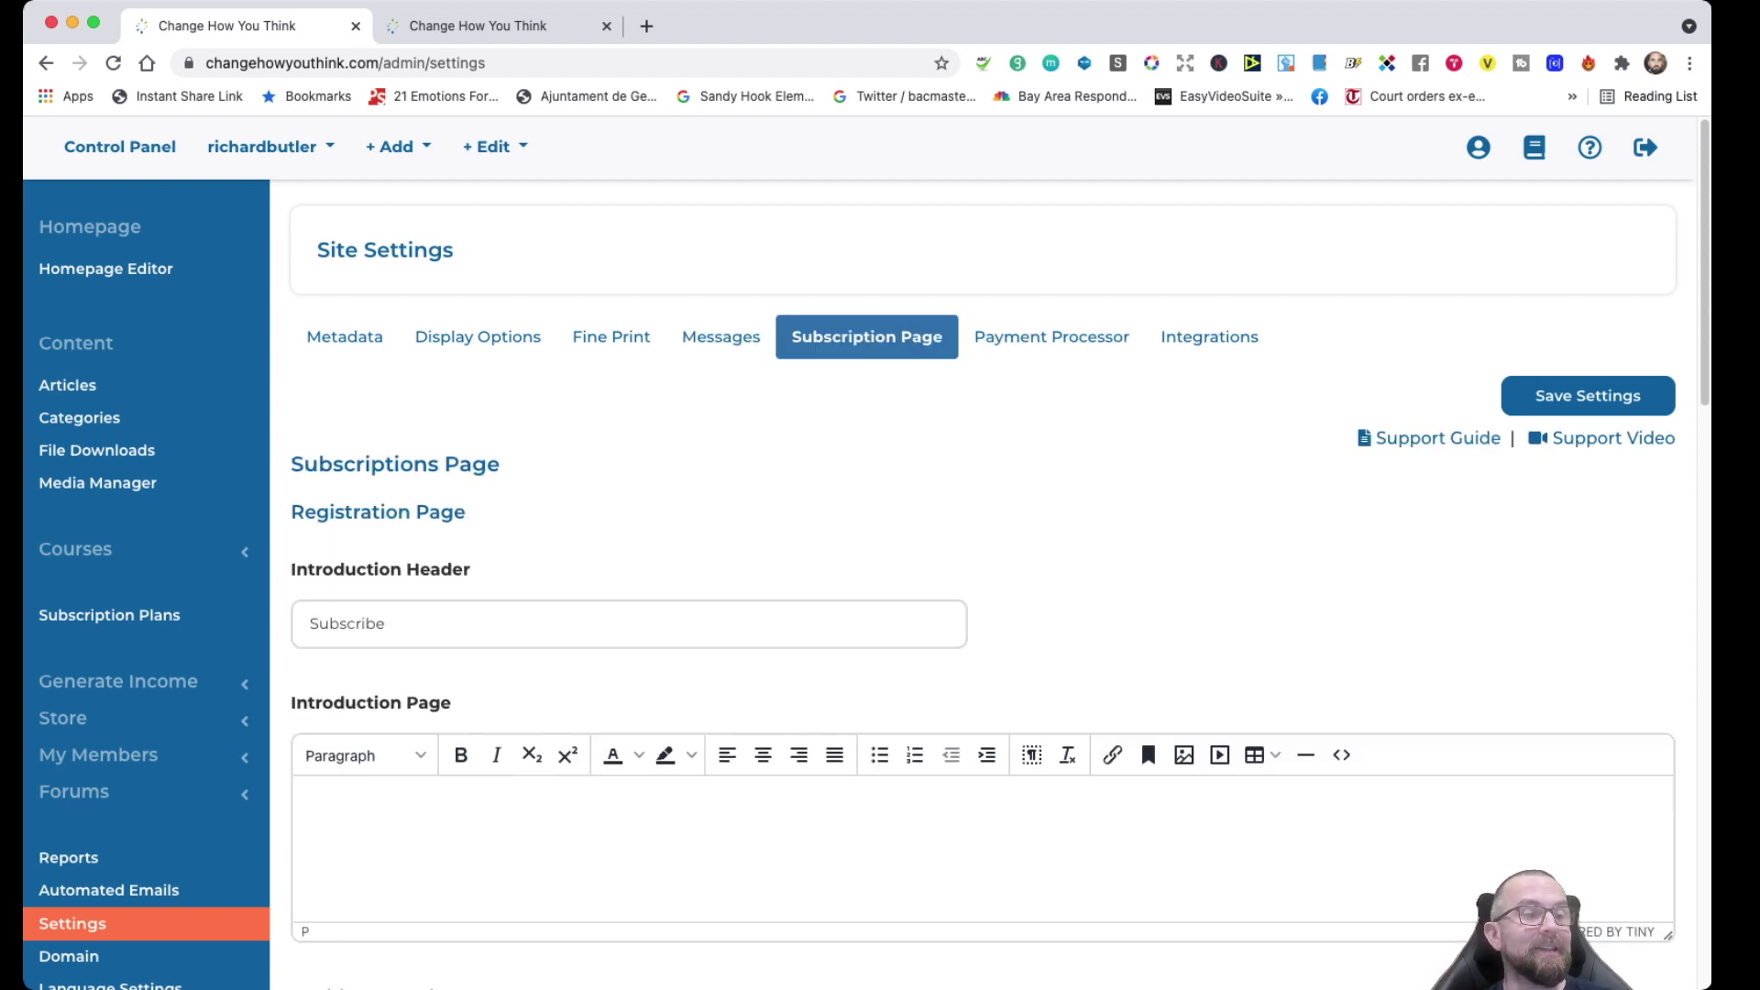
click(1051, 337)
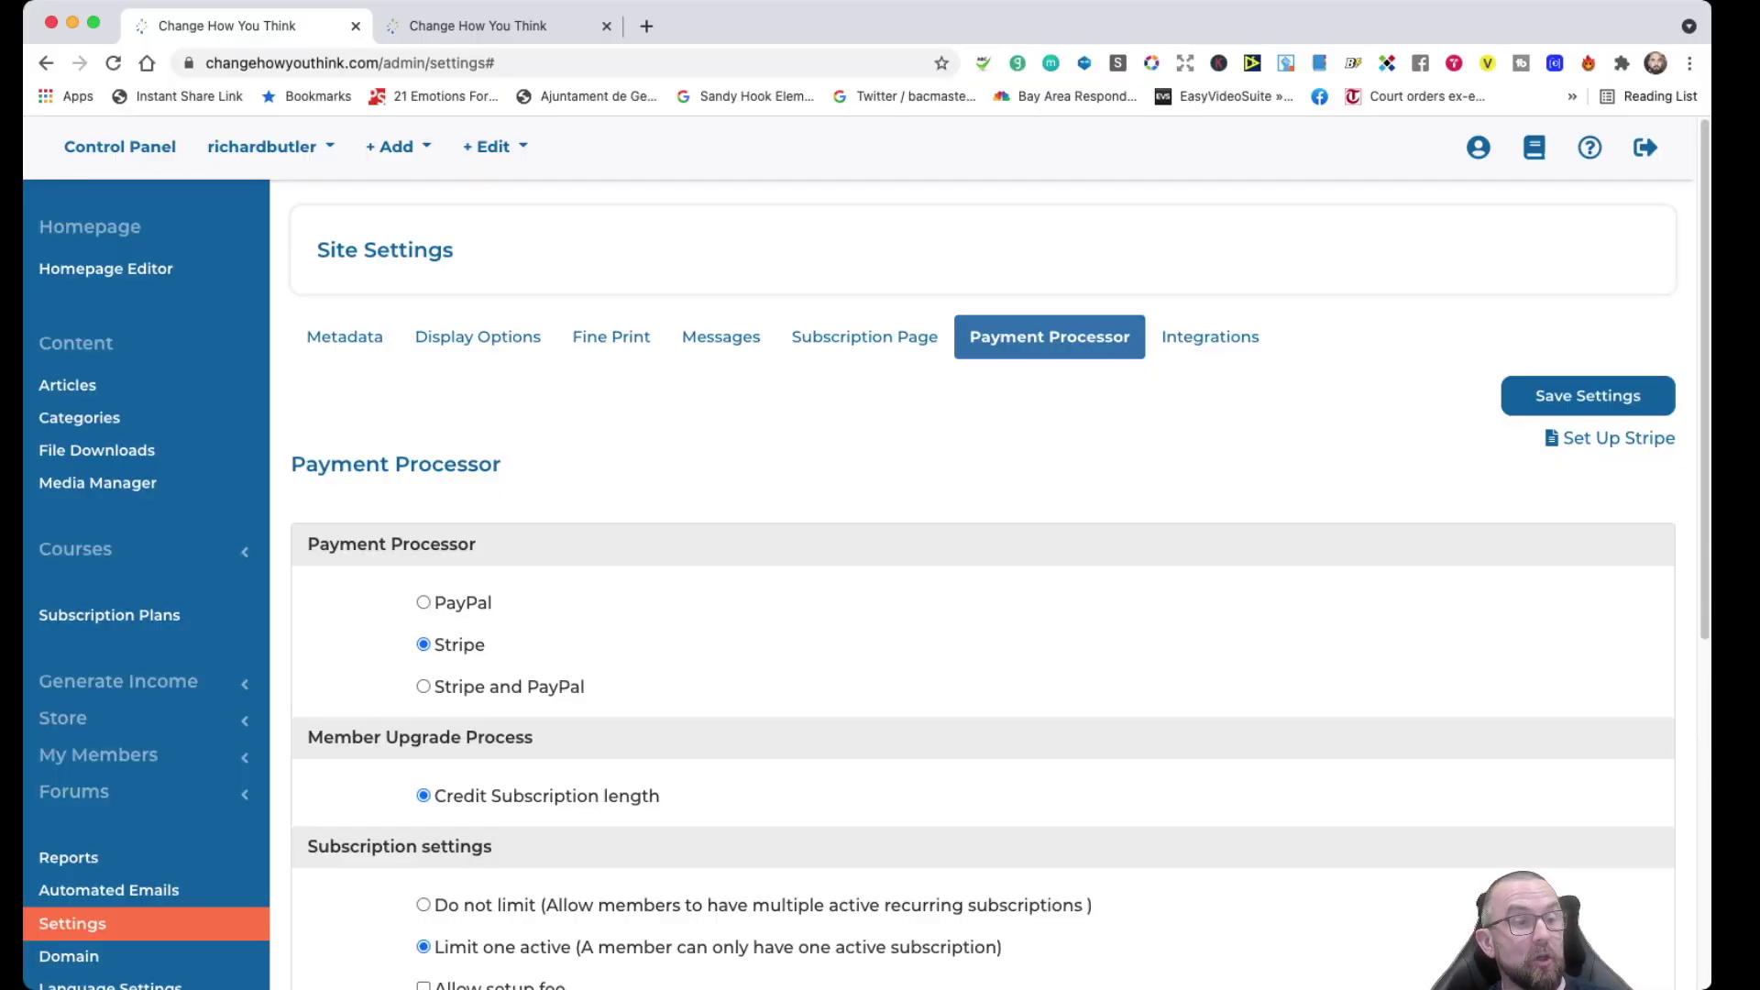
scroll(985, 569, down, 2)
- Open Language Settings to view Subscribe labels like First Name, Email, Password and Promo Code
scroll(985, 569, down, 3)
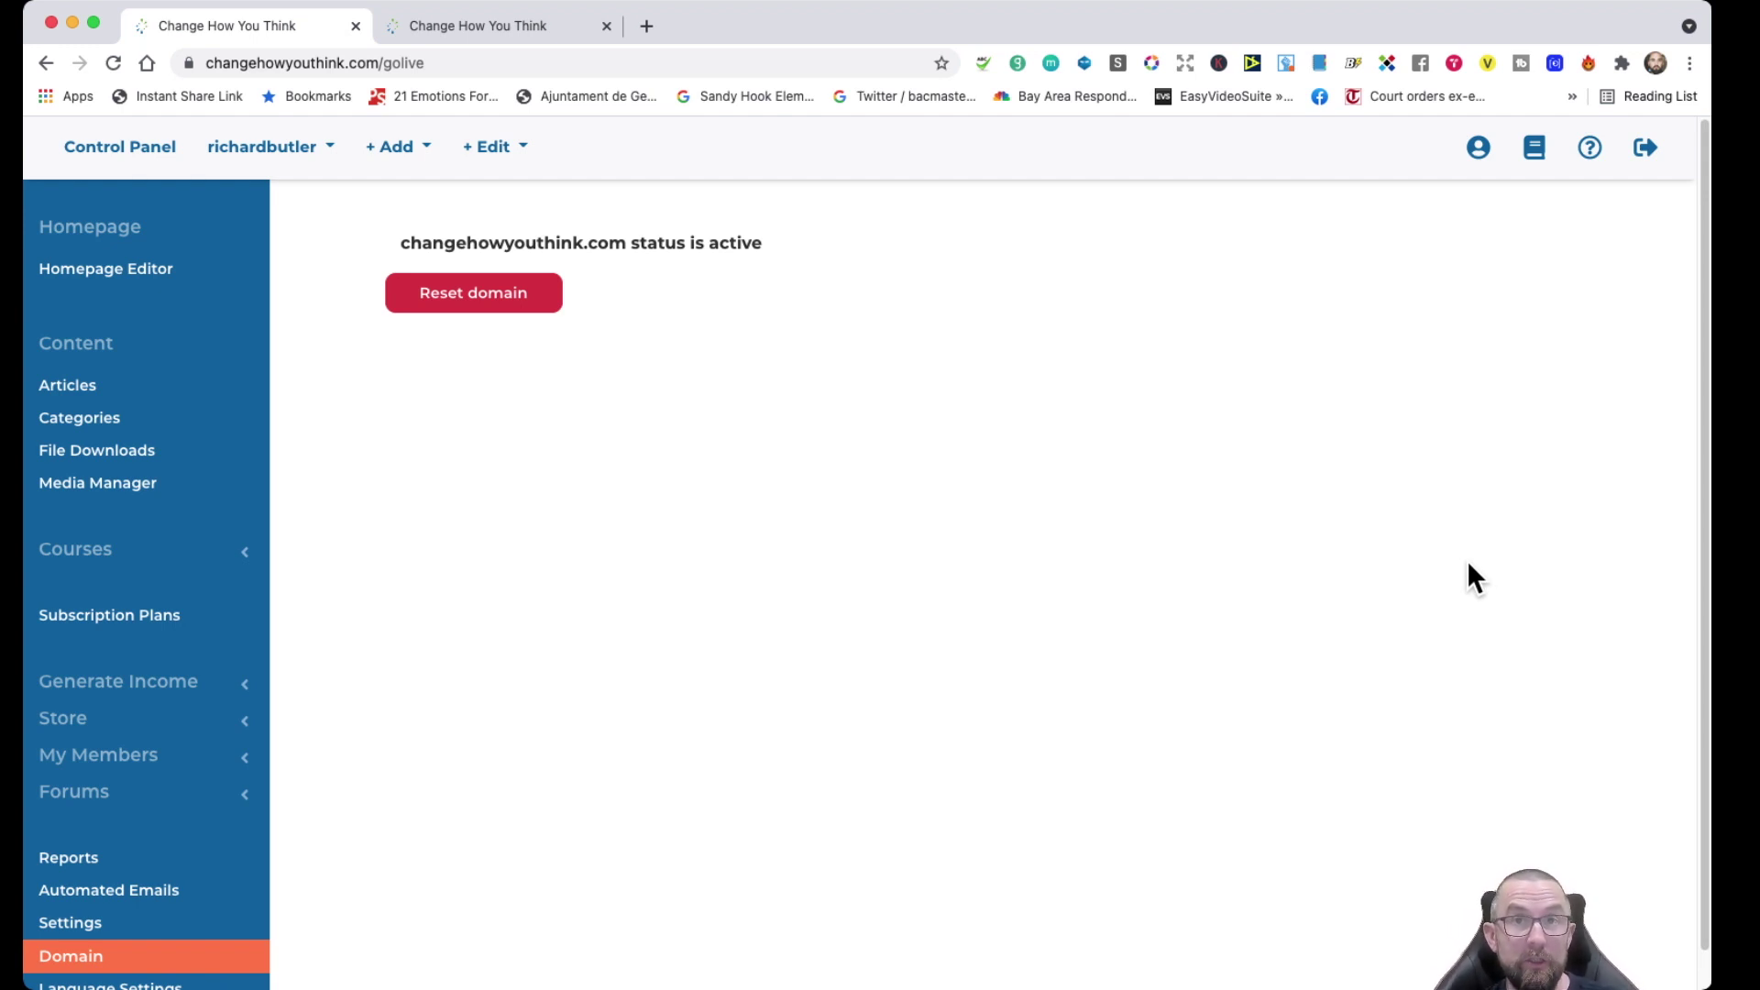
scroll(1468, 563, down, 1)
click(110, 950)
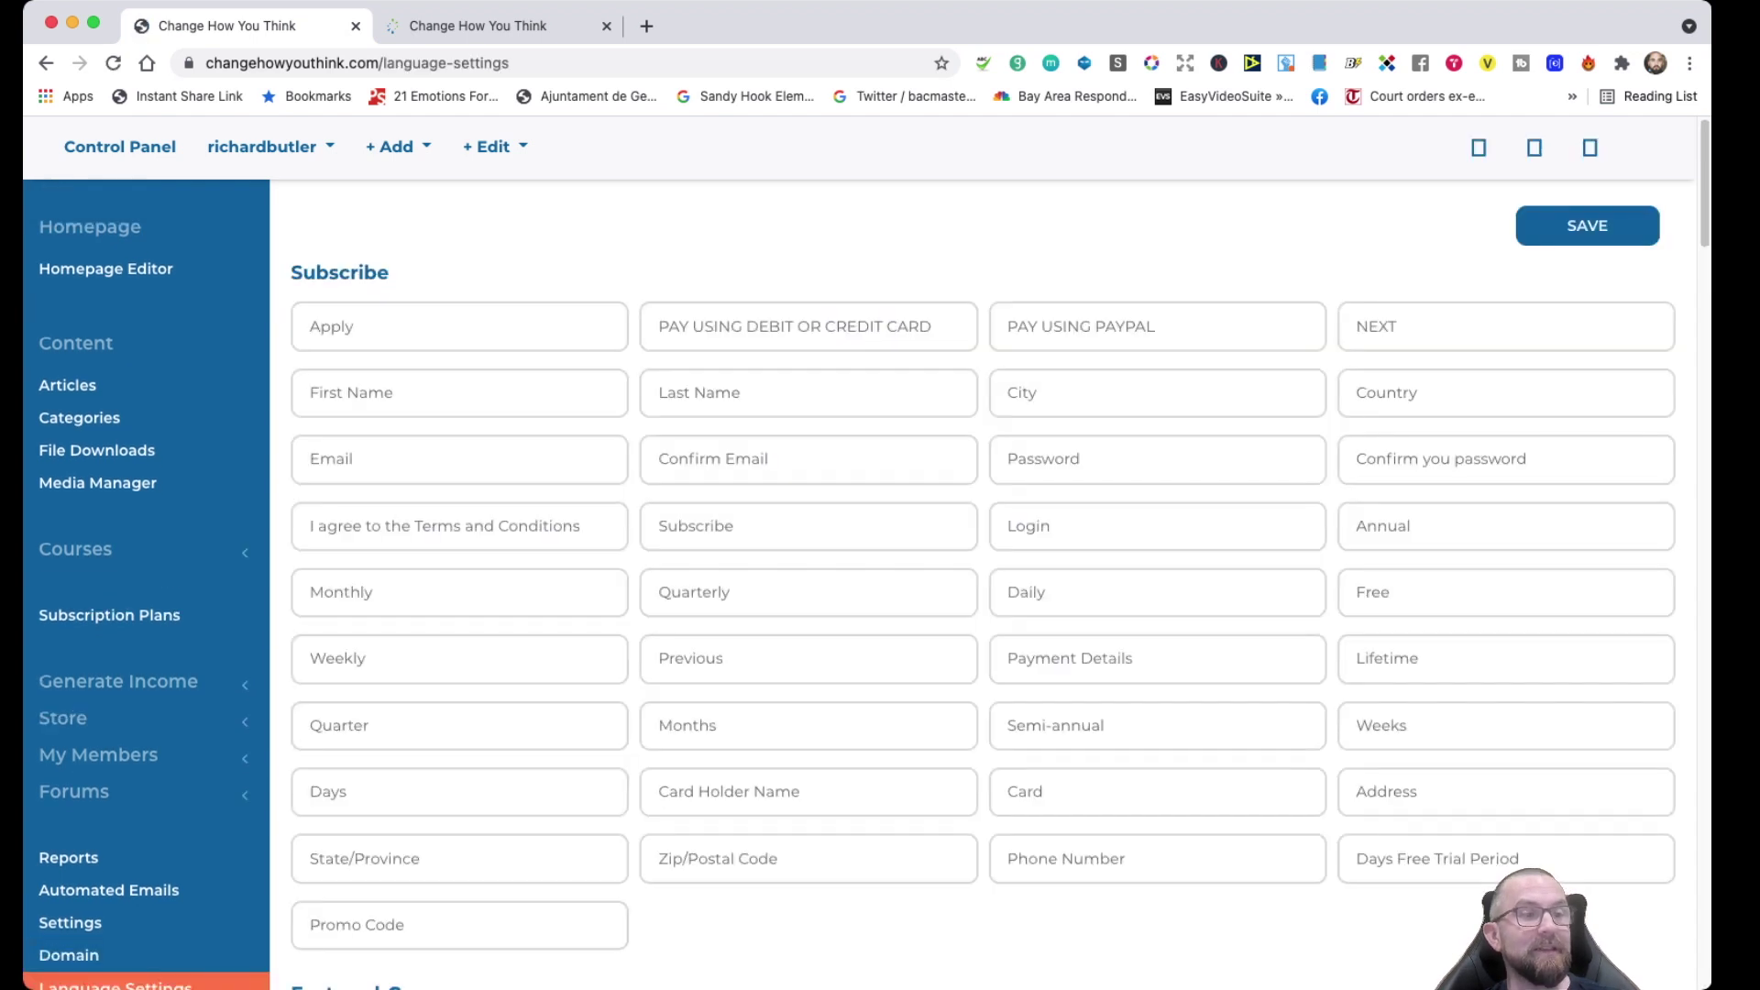